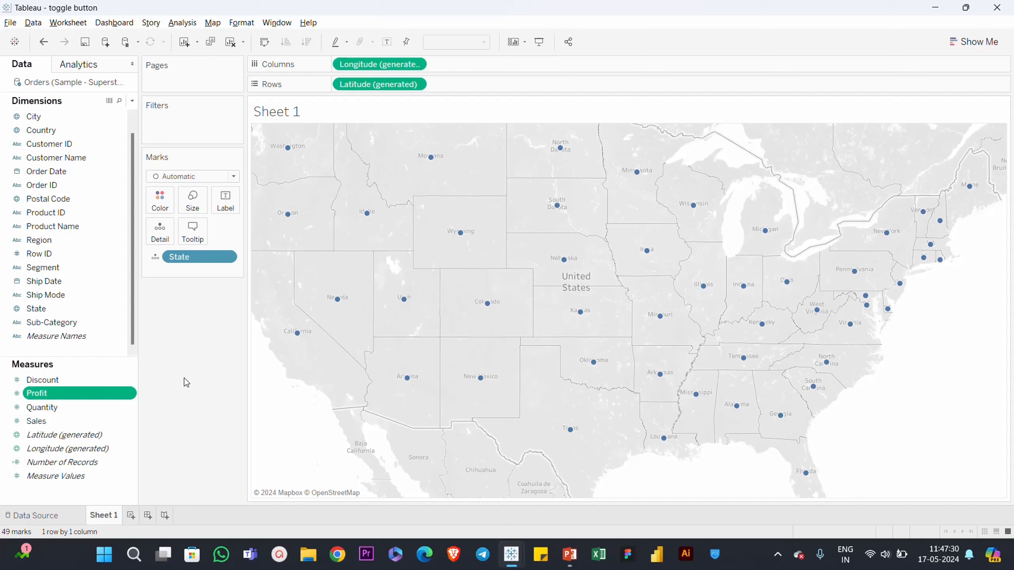
# - Create a Boolean parameter named Toggle Parameter with a current value of True
pyautogui.click(133, 102)
pyautogui.click(113, 128)
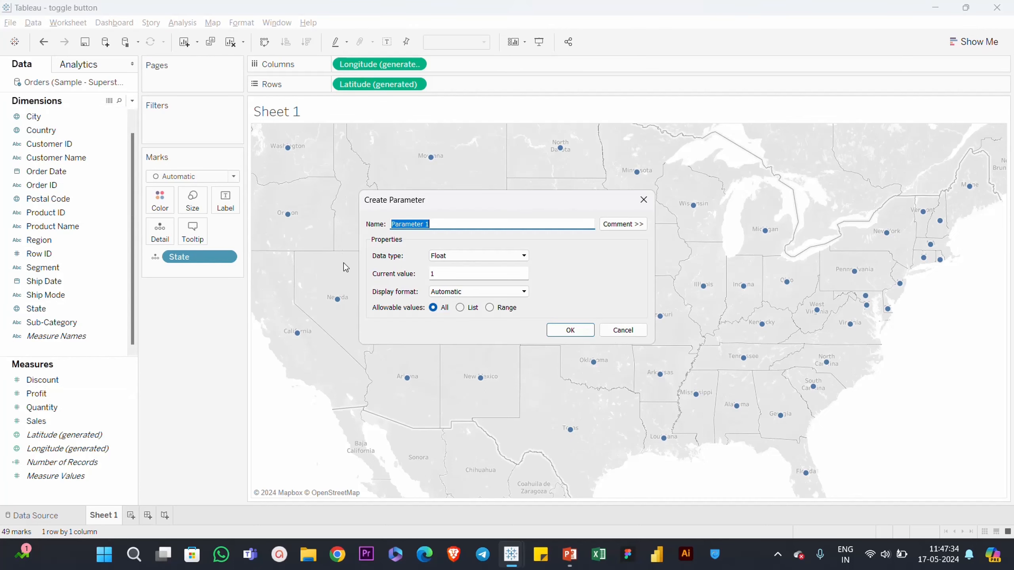
pyautogui.write('Toggle')
pyautogui.click(450, 255)
pyautogui.click(457, 292)
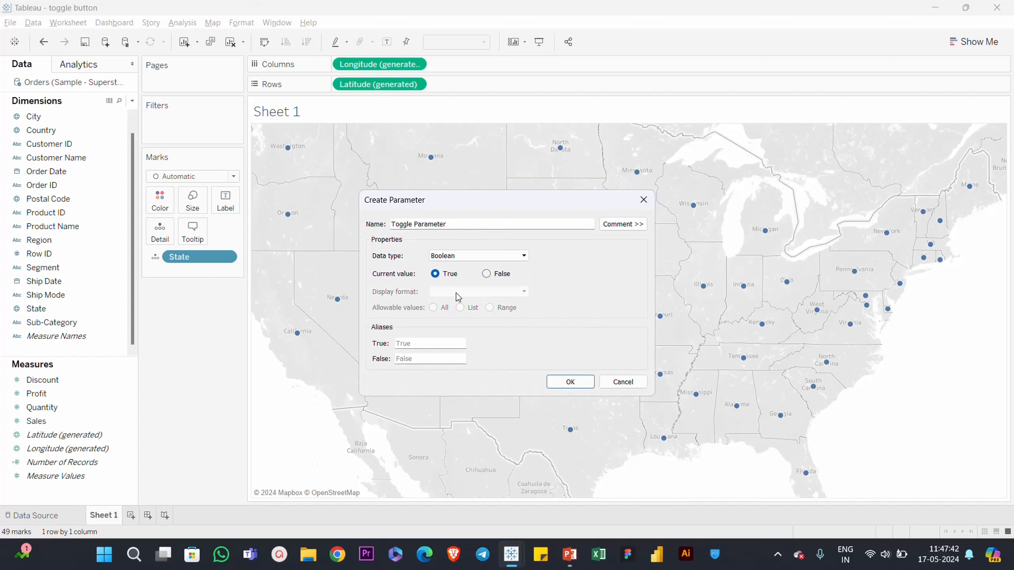
pyautogui.click(570, 382)
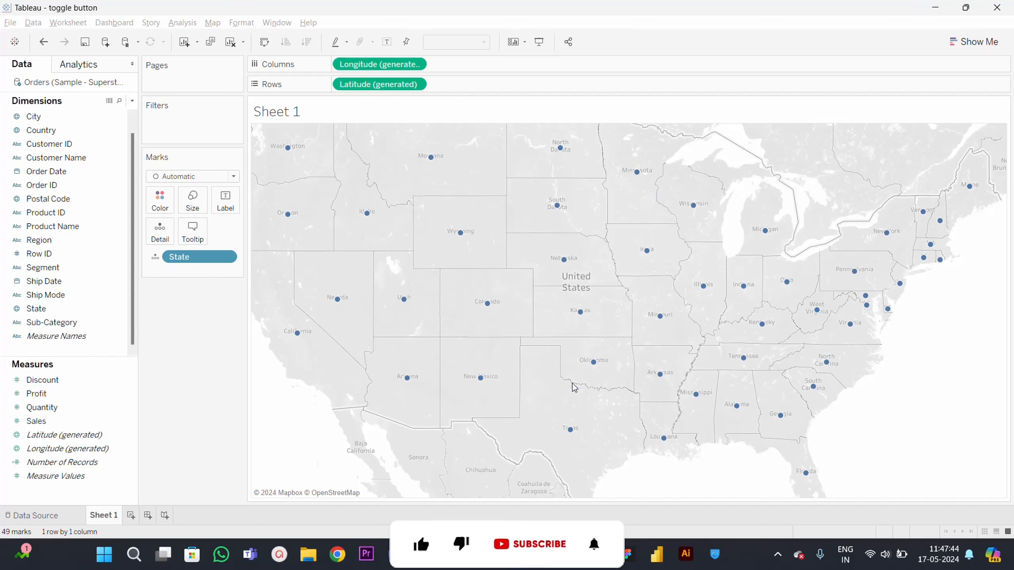
# - Start a new calculated field and name it Toggle Logic
pyautogui.click(134, 105)
pyautogui.click(60, 112)
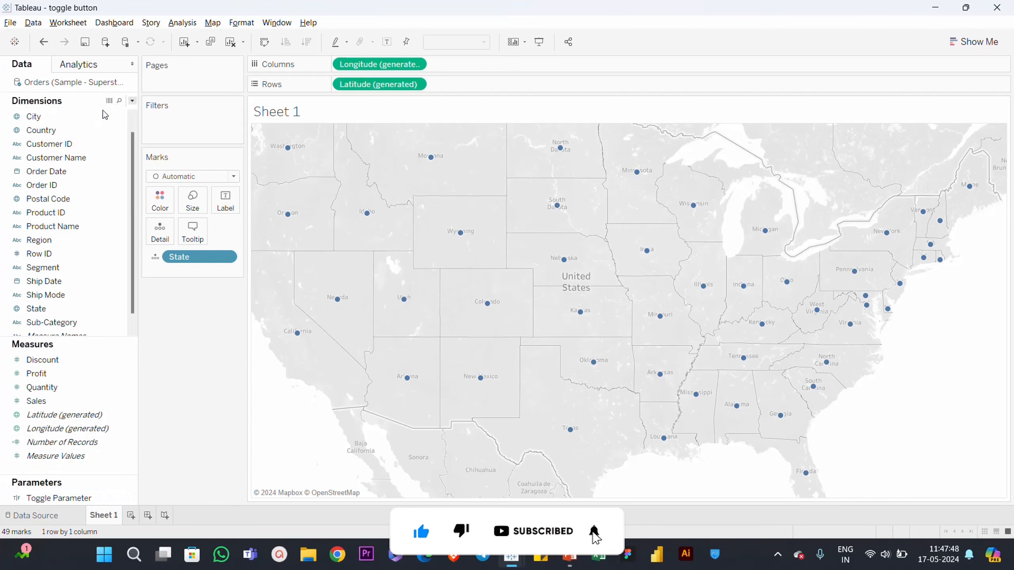
pyautogui.write('Tog')
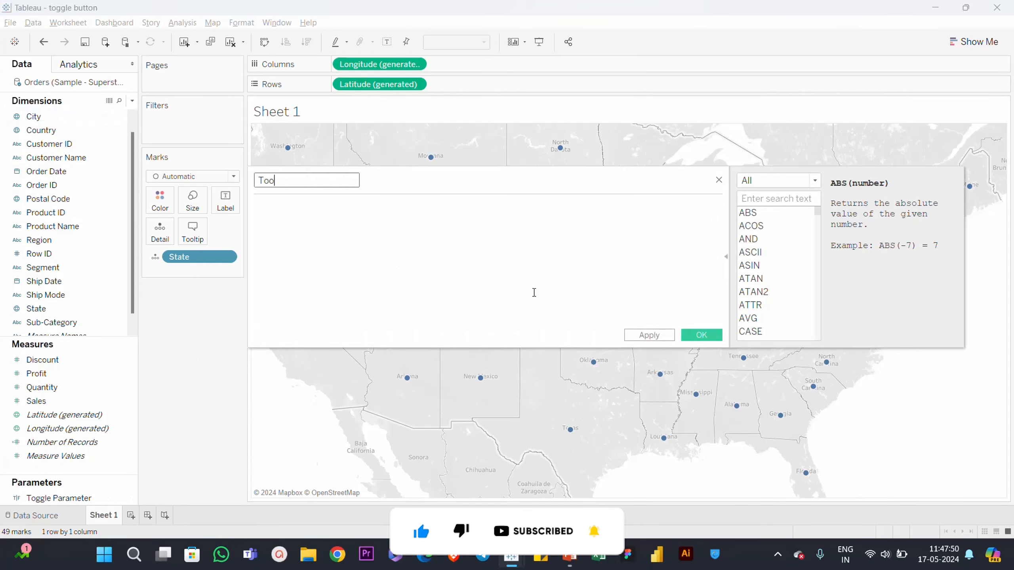
pyautogui.write('g')
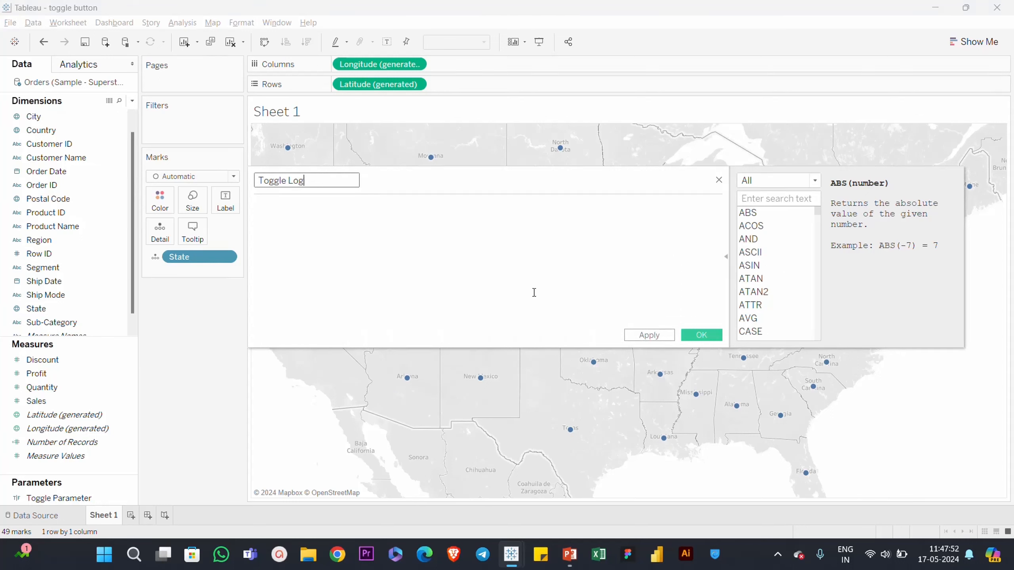
# - Begin the Toggle Logic formula with an IIF function that tests [Toggle Parameter]=TRUE
pyautogui.click(534, 292)
pyautogui.write('ii')
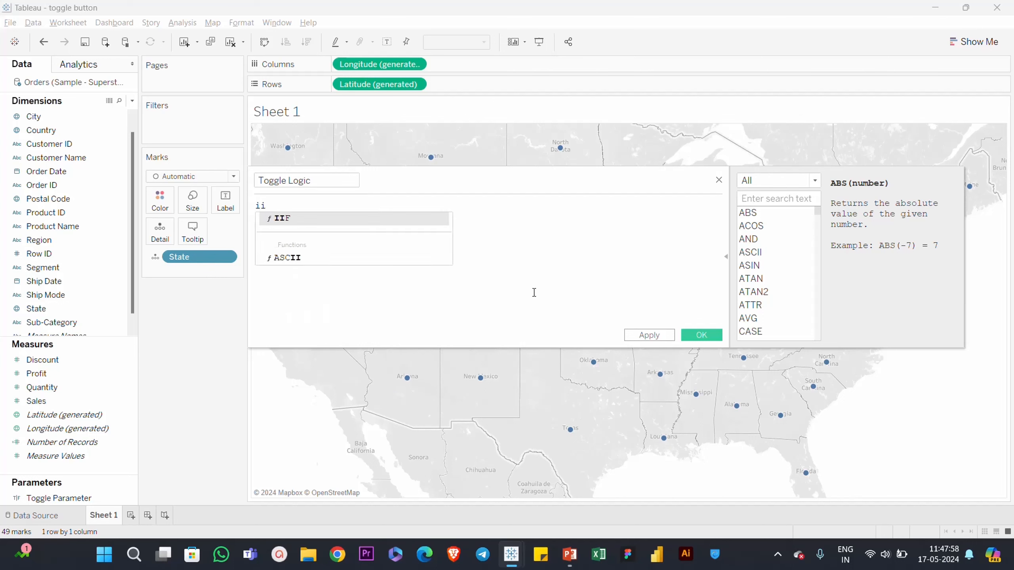
pyautogui.press('Return')
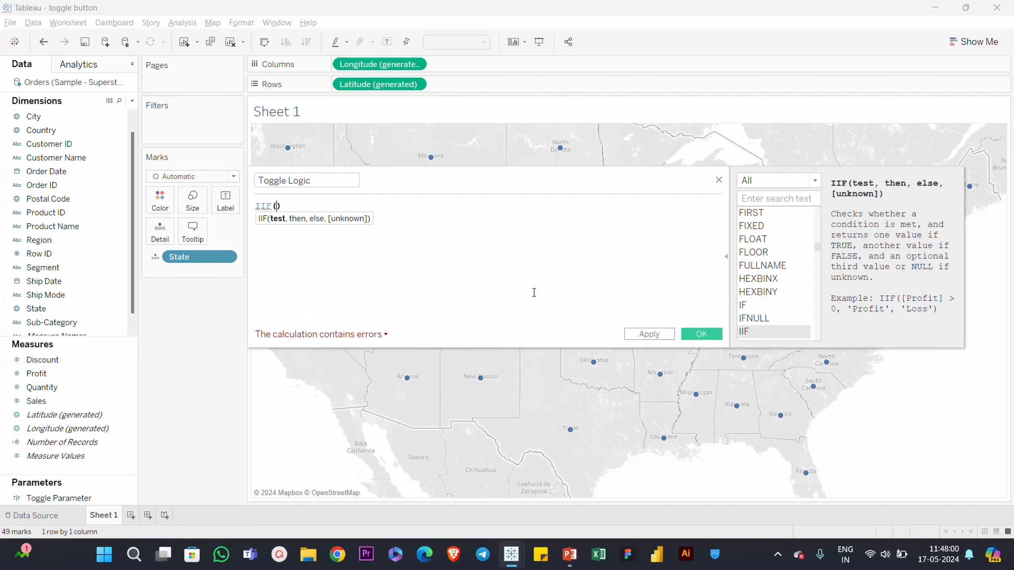
pyautogui.write('to')
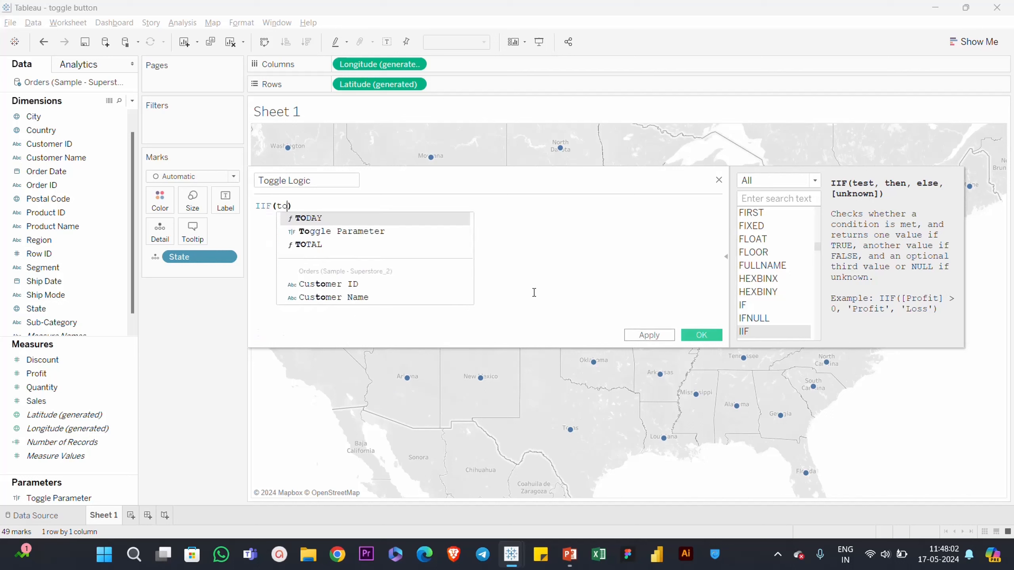
pyautogui.press('Return')
pyautogui.write('=TRUE')
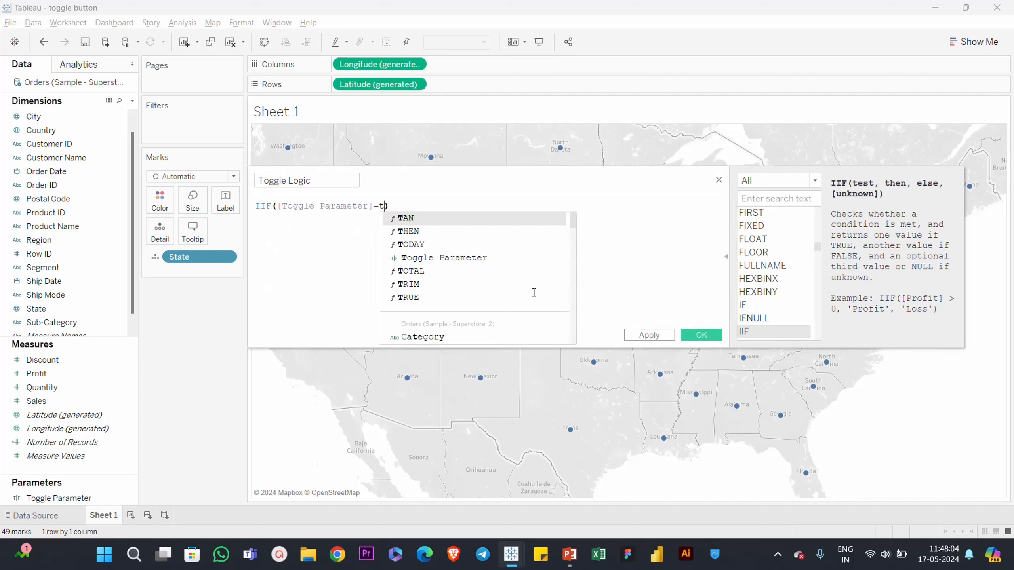
pyautogui.press('Return')
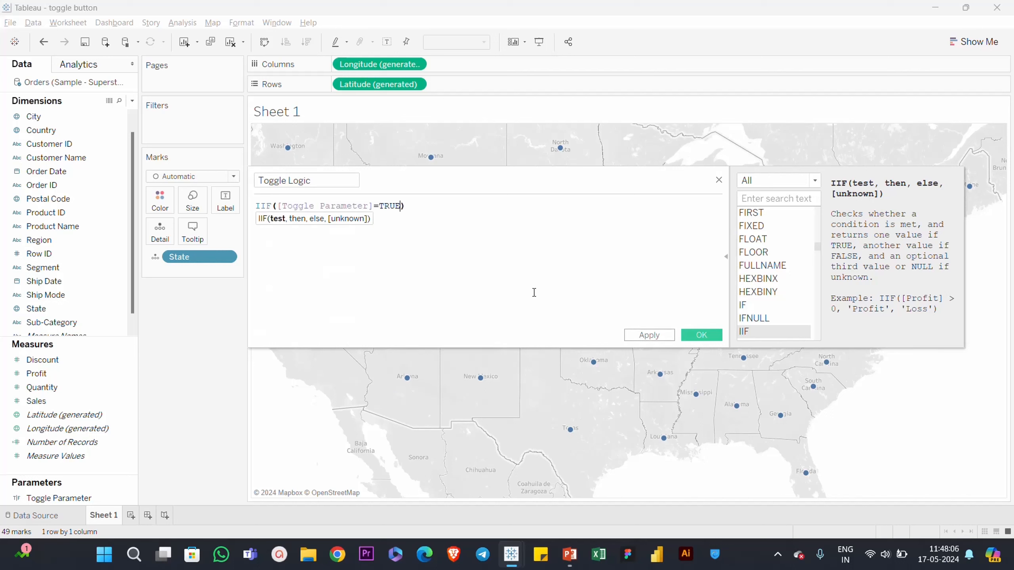
# - Complete the IIF formula with [Sales] as the true result and [Profit] as the false result, and save the calculated field
pyautogui.write(', sal')
pyautogui.press('Return')
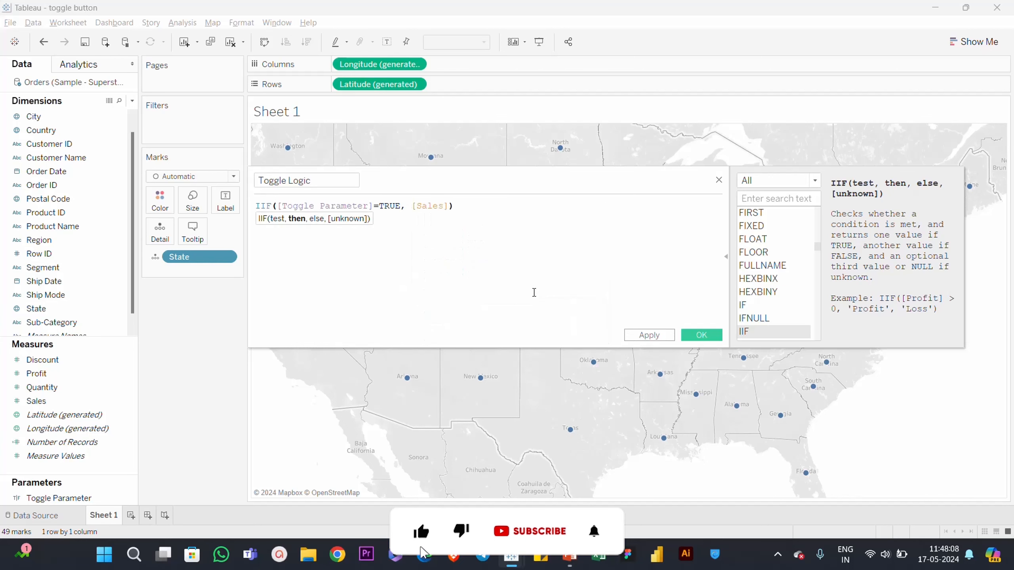
pyautogui.write(',prof')
pyautogui.press('Return')
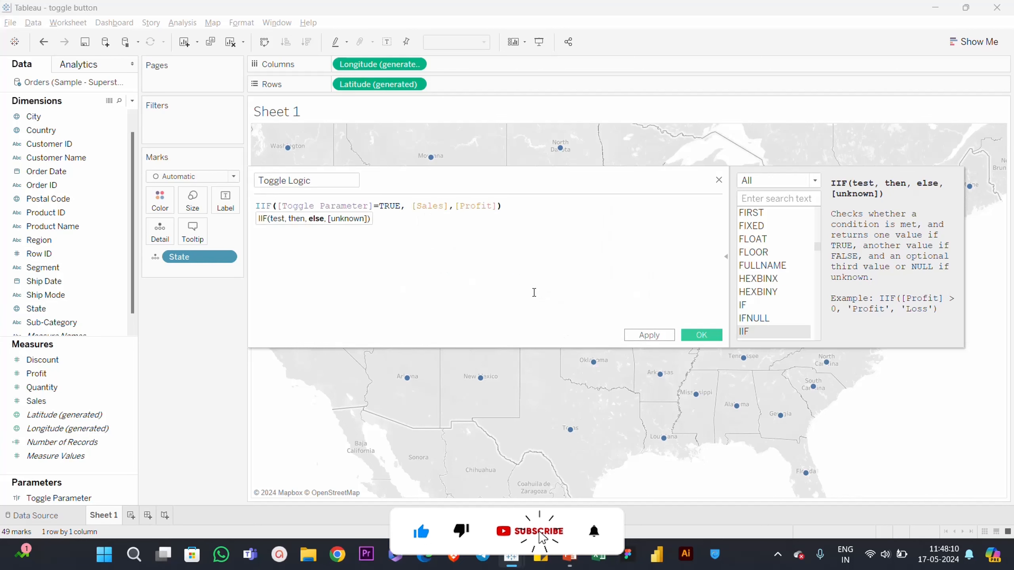
pyautogui.click(540, 210)
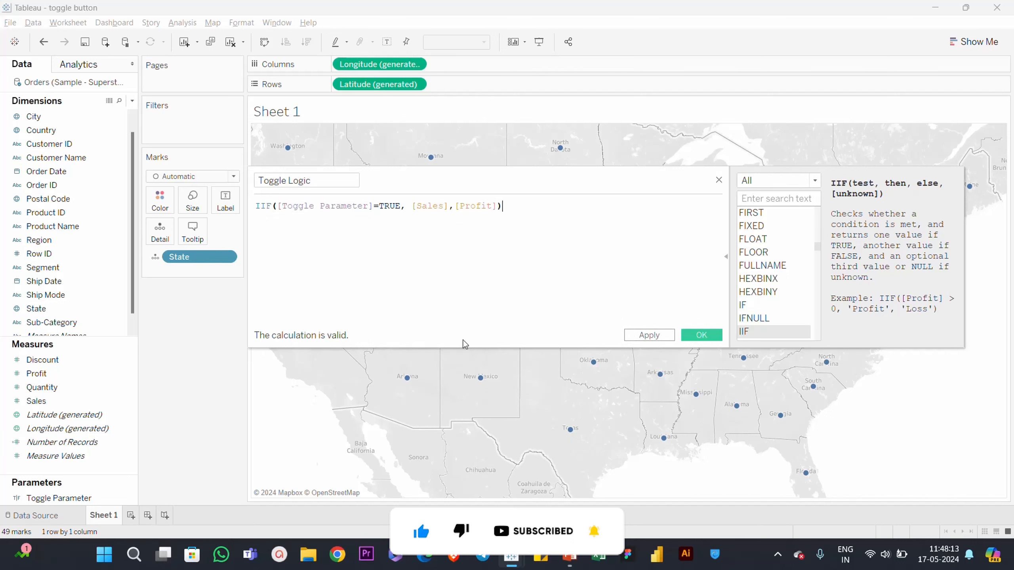
pyautogui.click(649, 335)
pyautogui.click(701, 335)
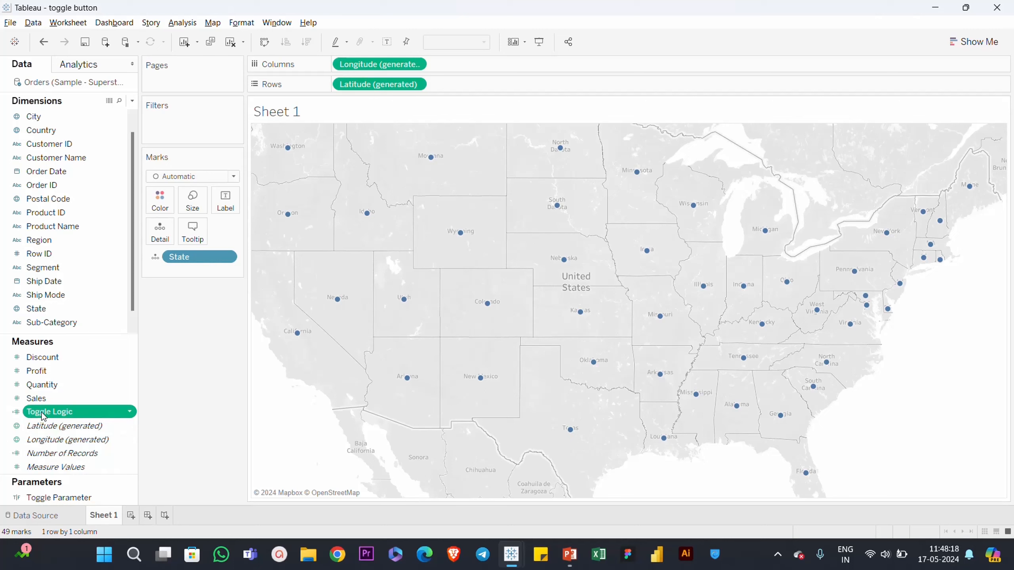
# - Color the states on the map by Toggle Logic and show the Toggle Parameter control
pyautogui.moveTo(44, 416); pyautogui.dragTo(204, 239)
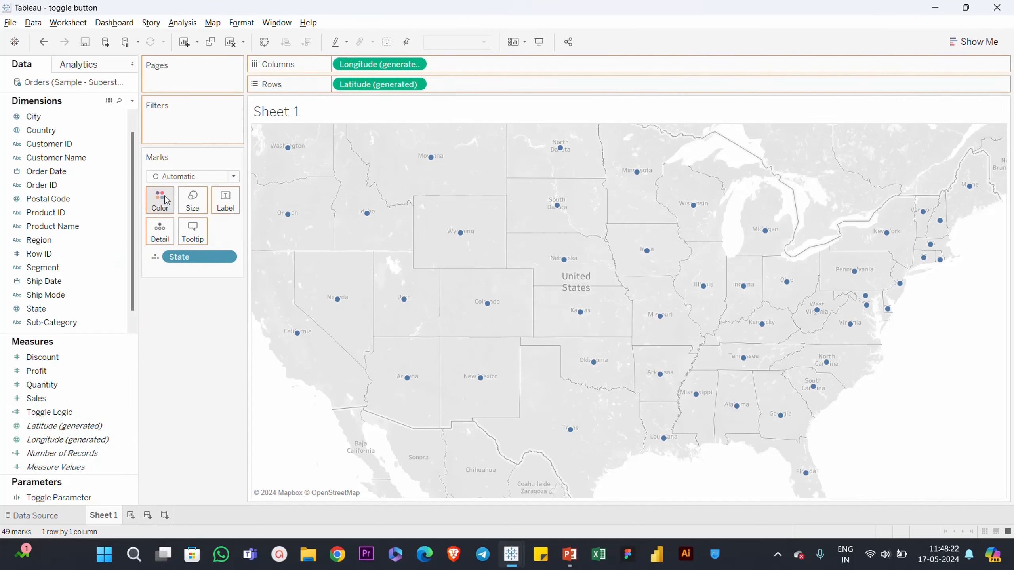
pyautogui.moveTo(166, 200); pyautogui.dragTo(167, 201)
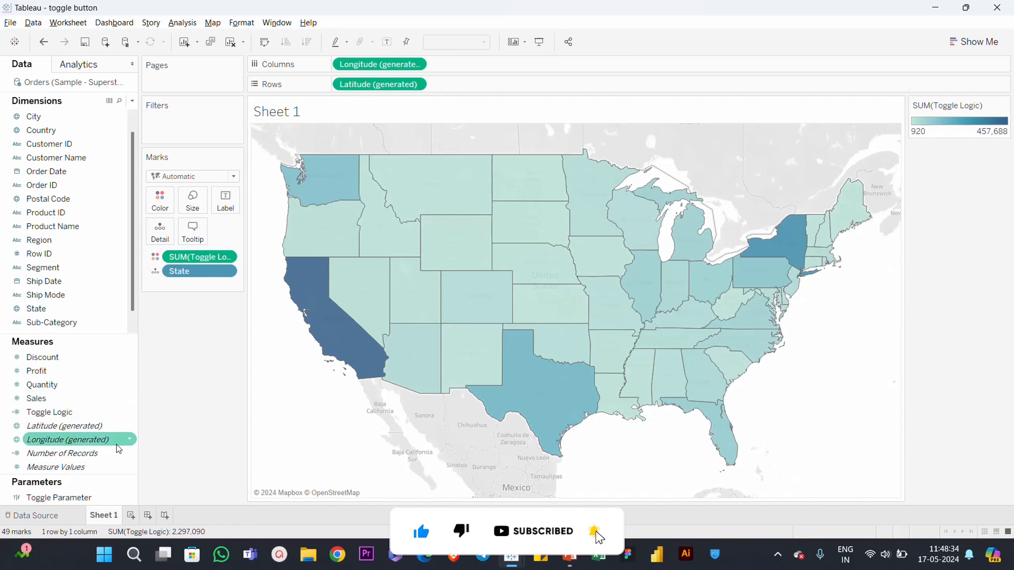
pyautogui.rightClick(48, 497)
pyautogui.click(99, 310)
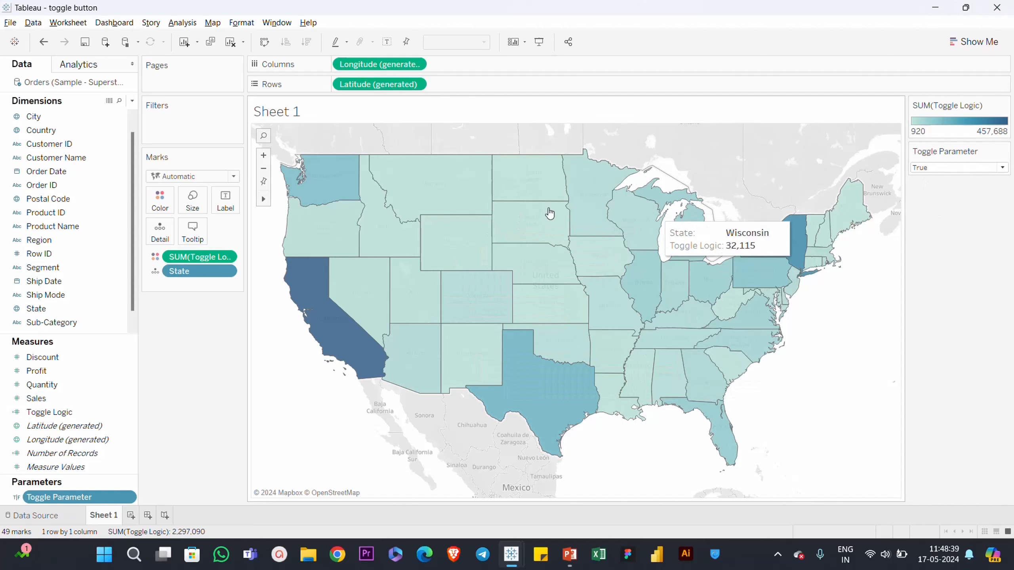
# - Switch Toggle Parameter to False and back to True to compare the map coloring
pyautogui.click(929, 168)
pyautogui.click(930, 190)
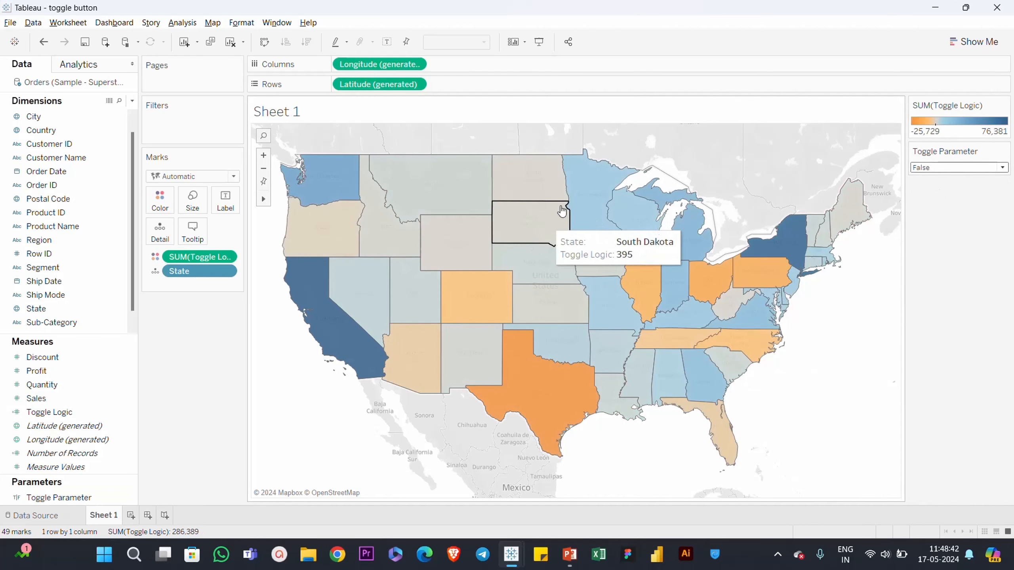
pyautogui.click(957, 169)
pyautogui.click(956, 180)
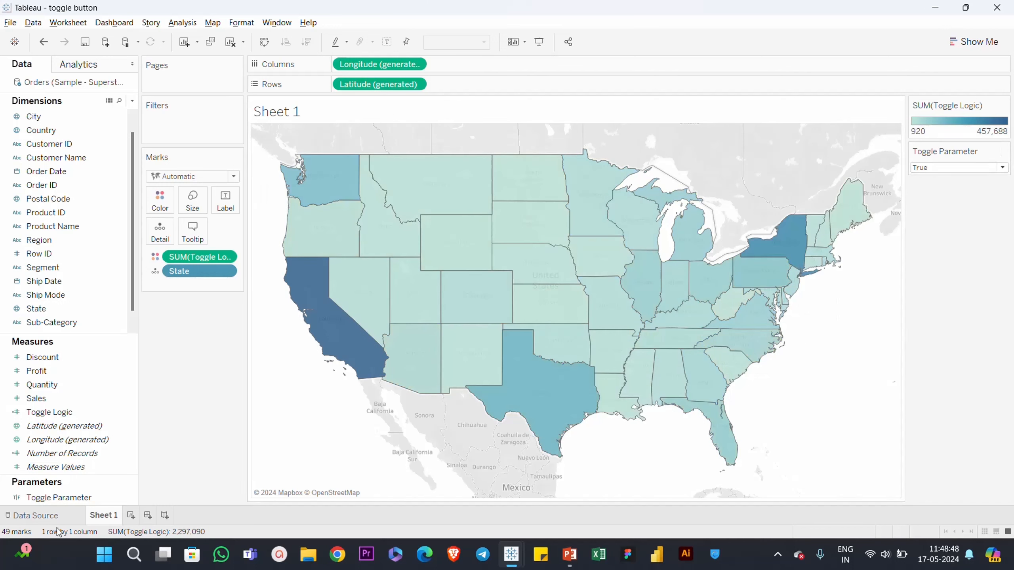
# - Rename Sheet 1 as Map
pyautogui.doubleClick(119, 519)
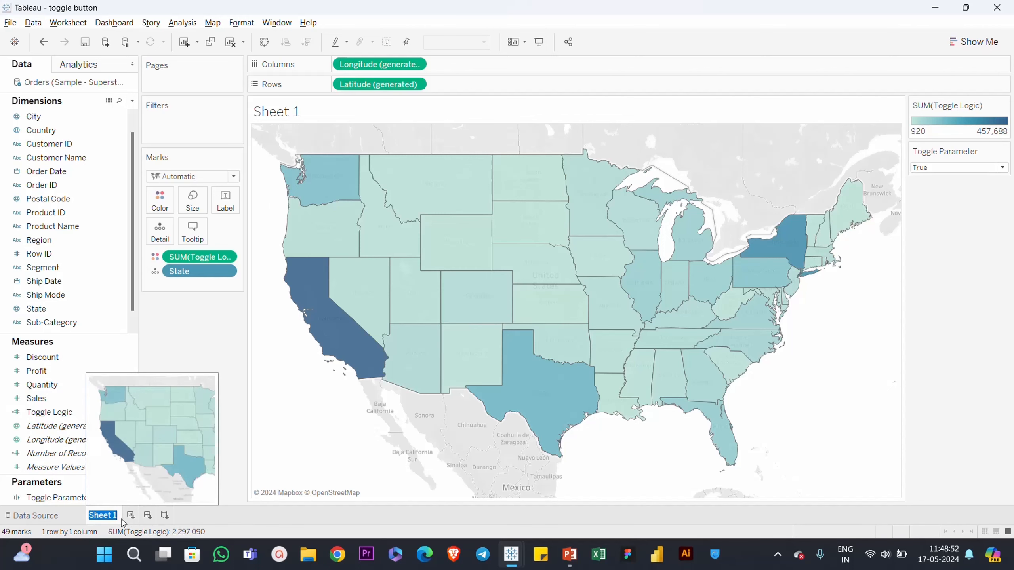
pyautogui.write('Map')
pyautogui.press('Return')
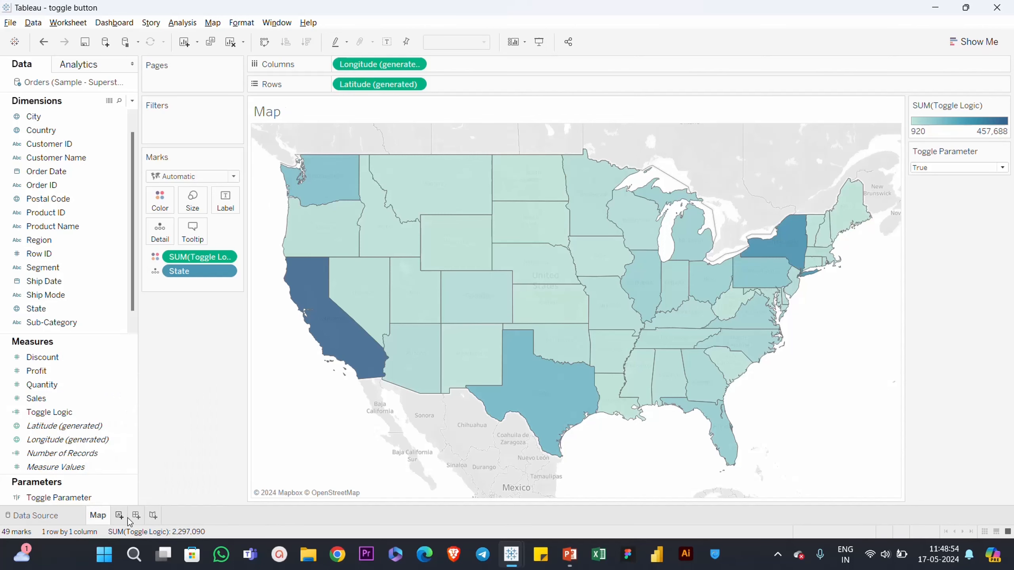
# - Add a new worksheet and name it Bar Chart
pyautogui.click(130, 515)
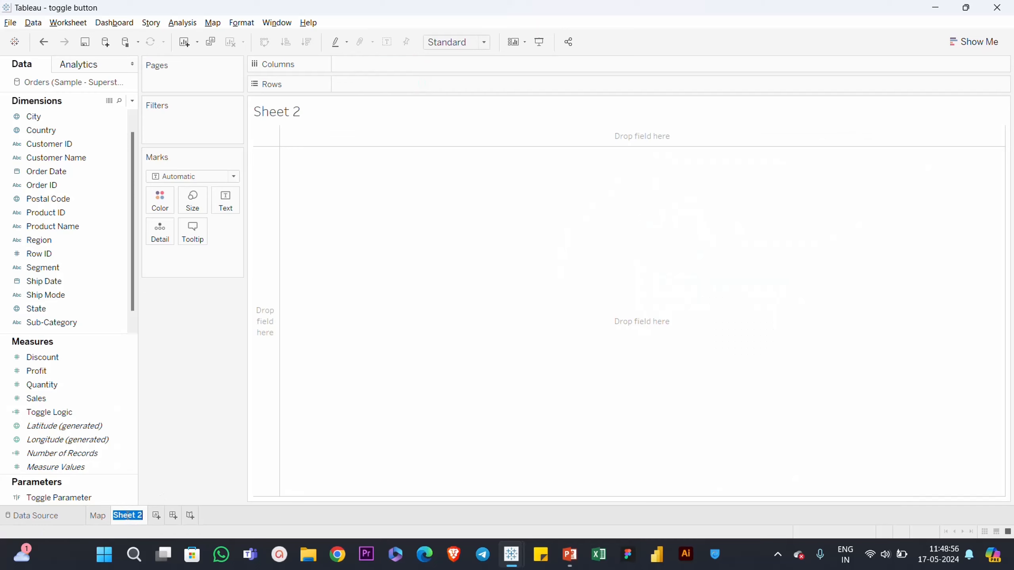
pyautogui.write('Bar Chart')
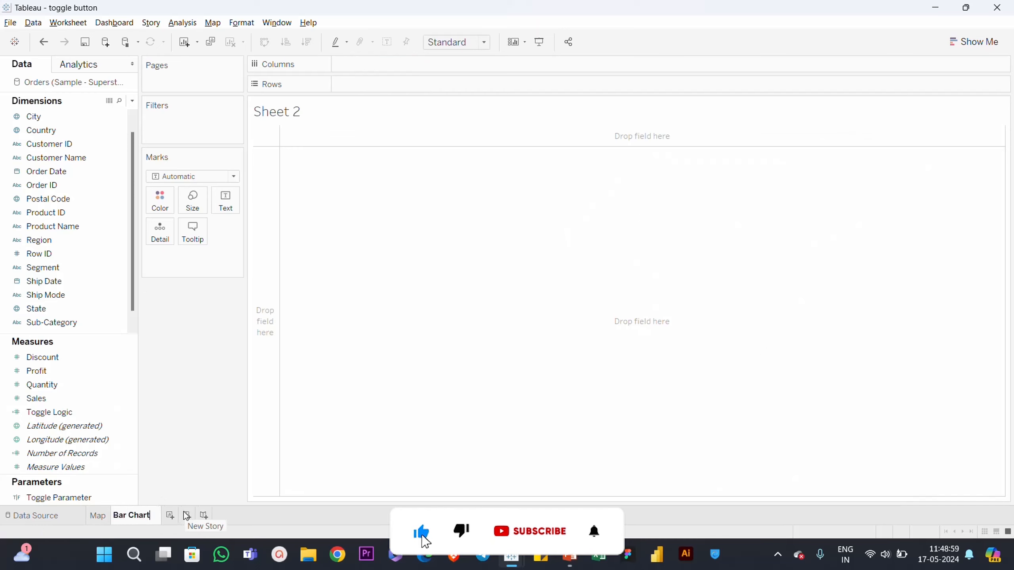
pyautogui.press('Return')
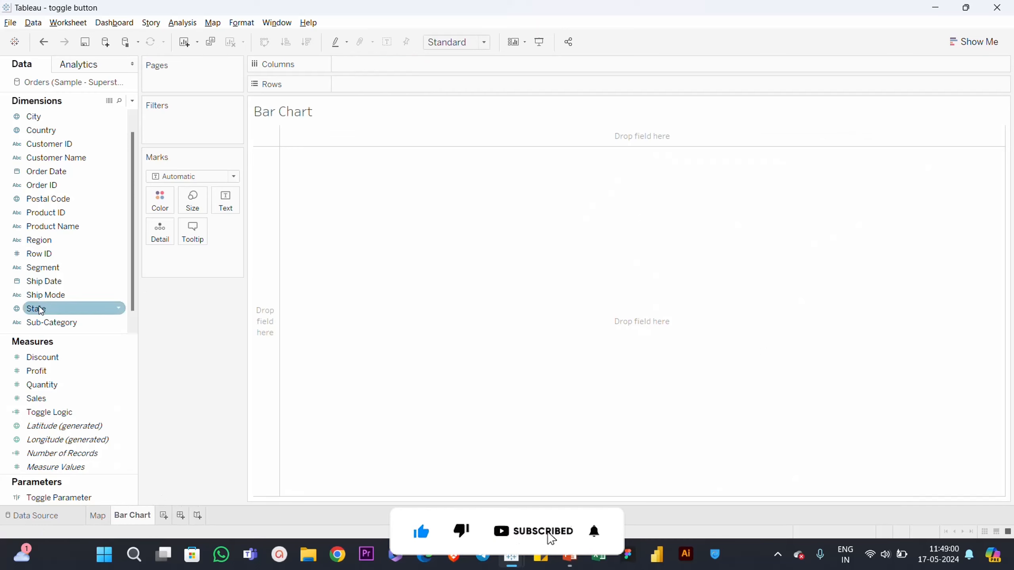
pyautogui.moveTo(40, 308); pyautogui.dragTo(459, 193)
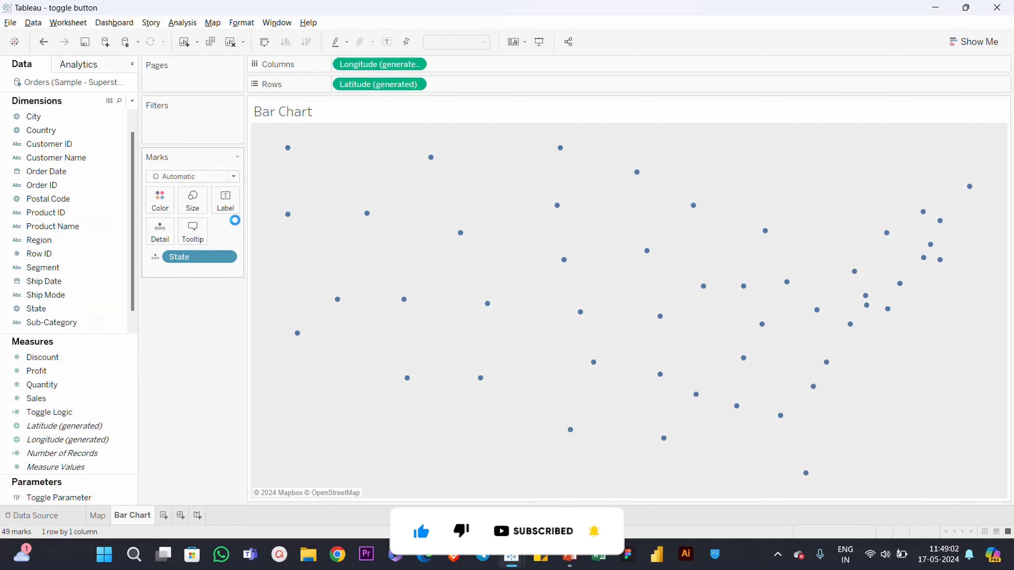
pyautogui.click(991, 47)
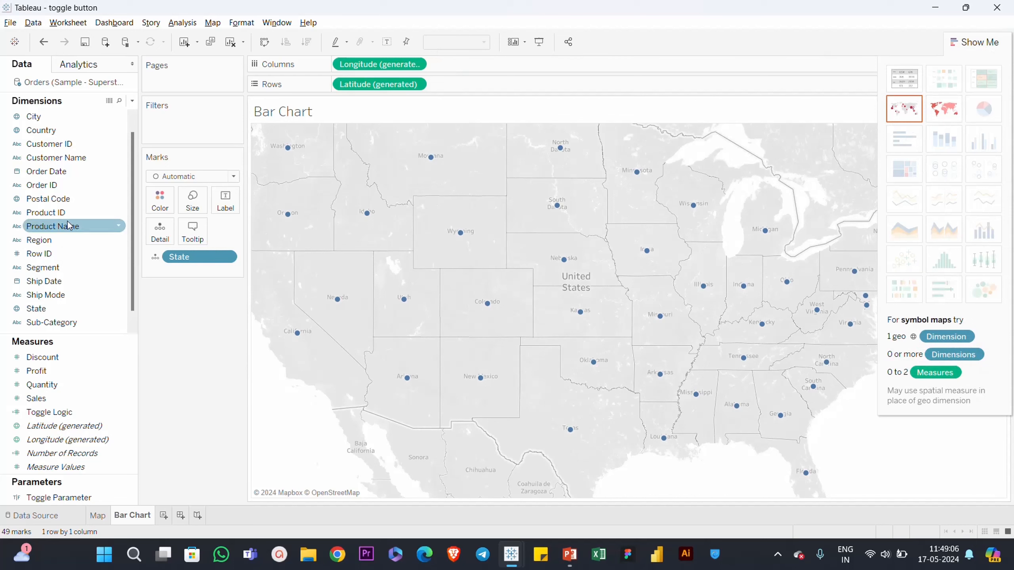
pyautogui.hotkey('alt', 'shift', 'BackSpace')
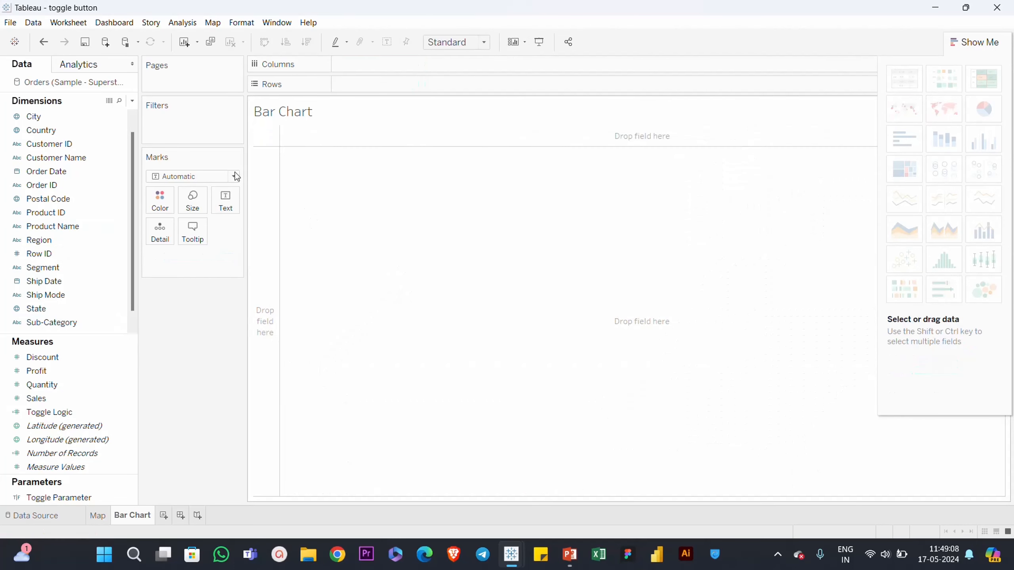
# - Place State on Rows and filter it to the top 10 by count of Category
pyautogui.moveTo(35, 308); pyautogui.dragTo(421, 86)
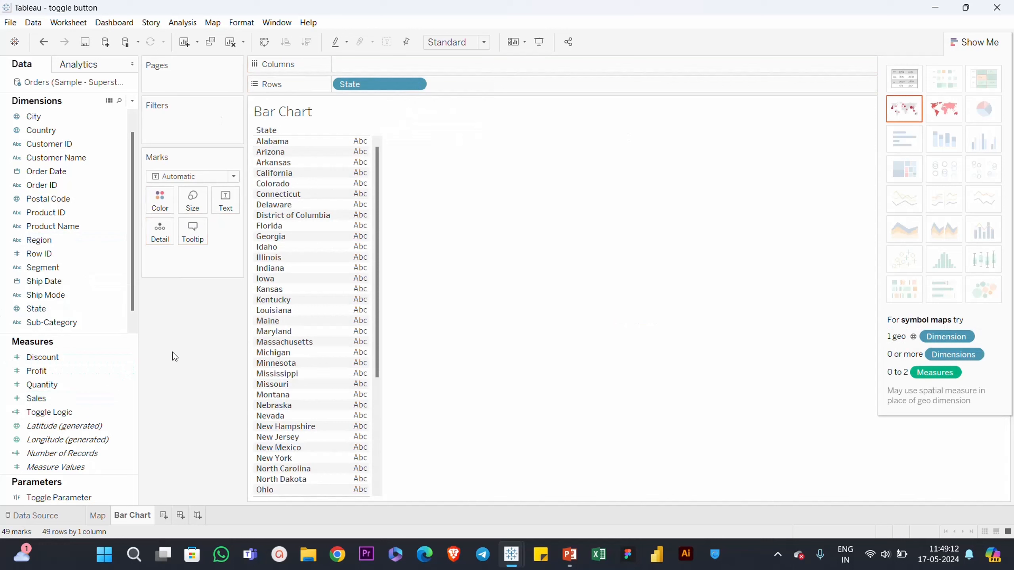
pyautogui.click(415, 84)
pyautogui.click(439, 95)
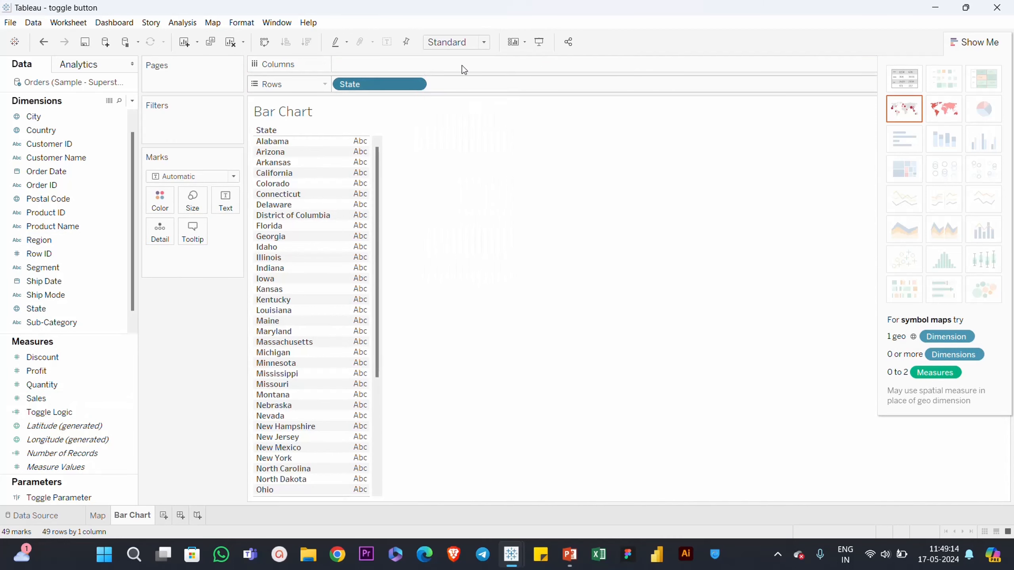
pyautogui.click(520, 118)
pyautogui.click(415, 150)
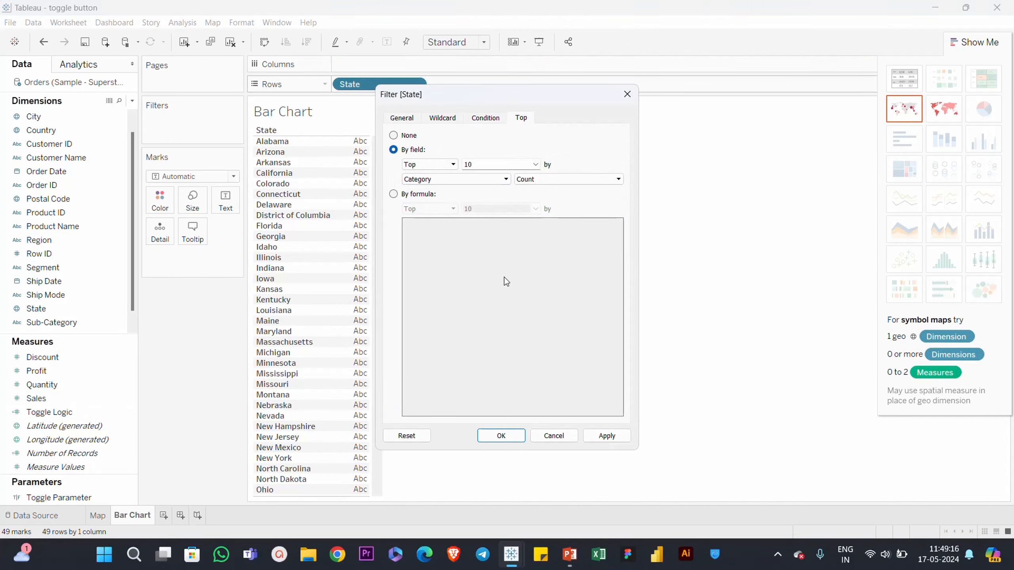
pyautogui.click(514, 436)
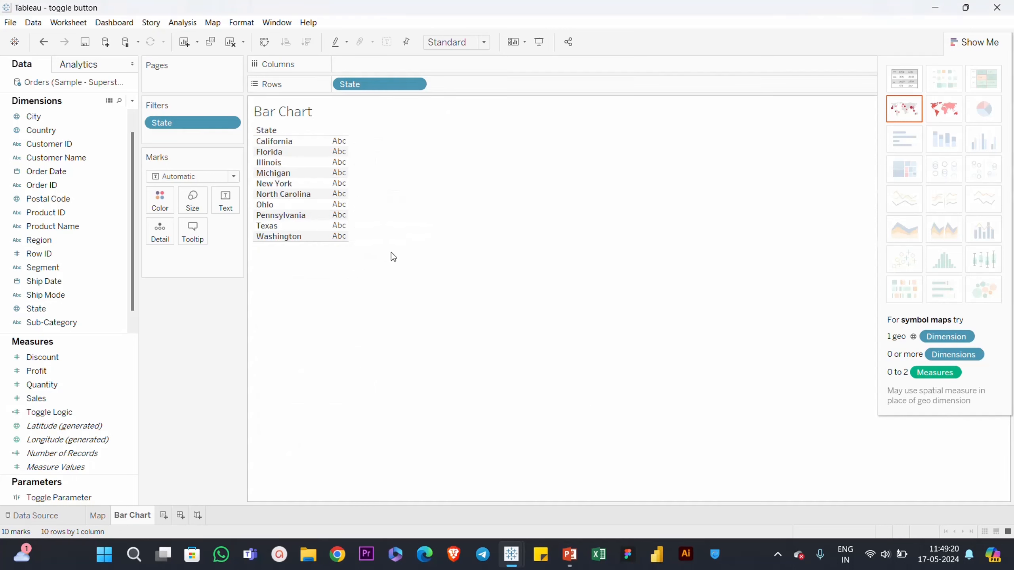
# - Add the Toggle Logic measure as values beside the states and close the chart type suggestions
pyautogui.click(48, 414)
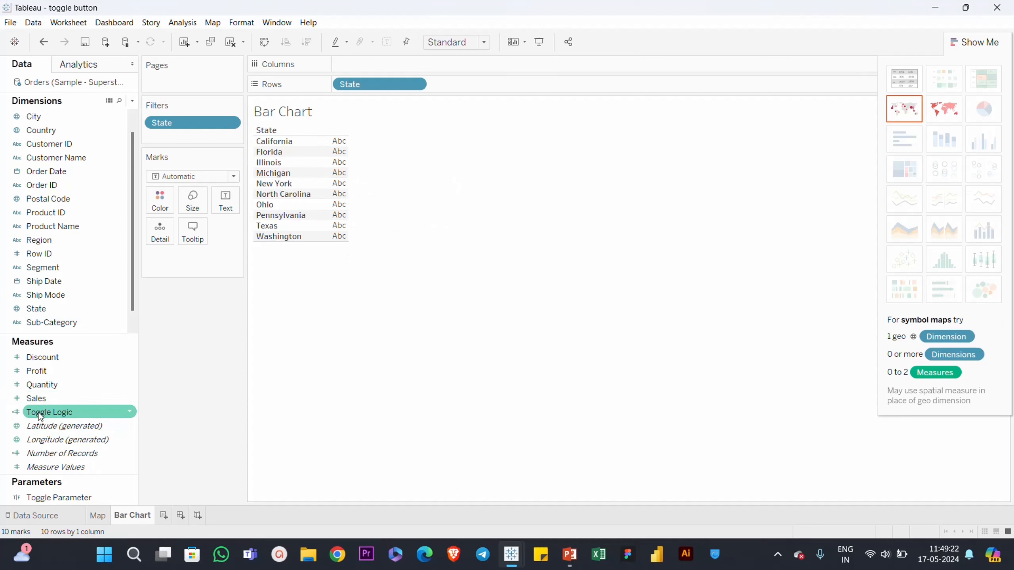
pyautogui.moveTo(41, 415); pyautogui.dragTo(344, 218)
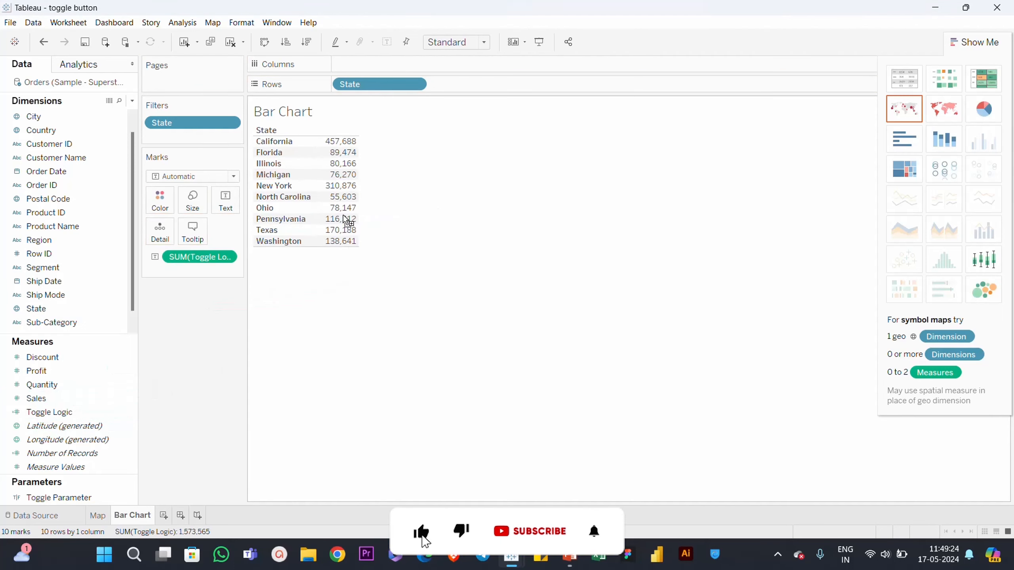
pyautogui.click(973, 43)
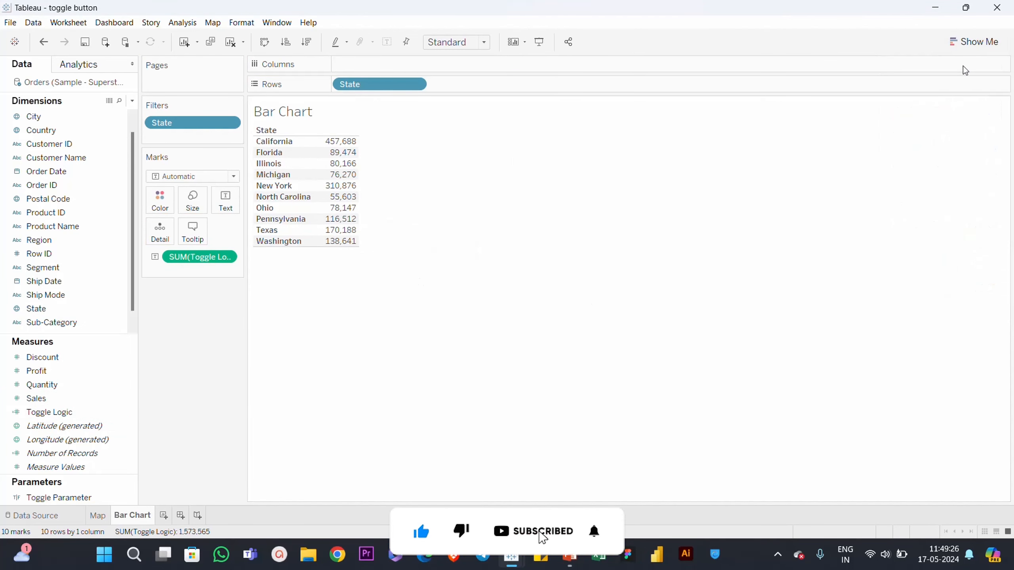
# - Show the Toggle Parameter control on the Bar Chart sheet and set it to False
pyautogui.rightClick(67, 497)
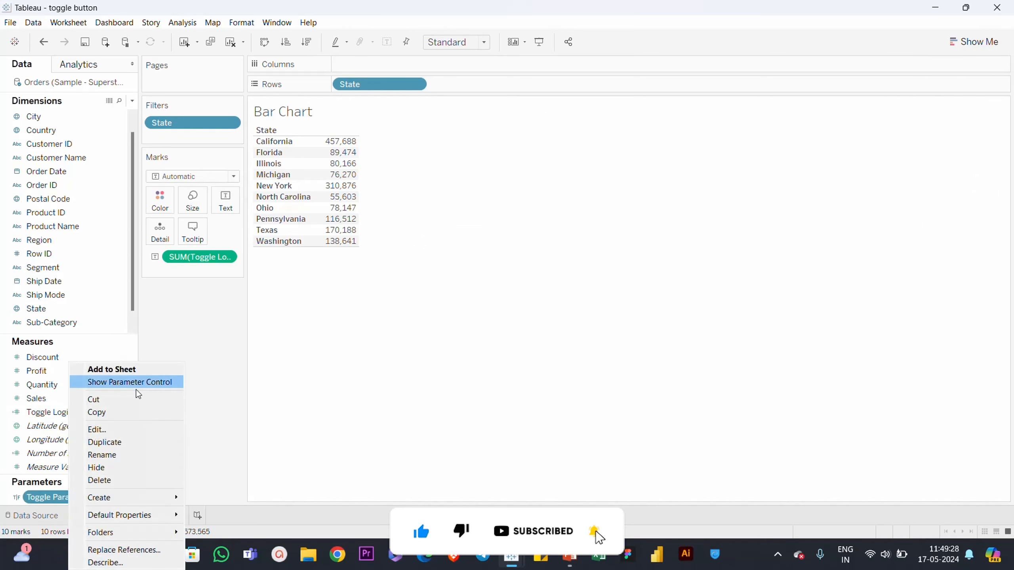
pyautogui.click(136, 383)
pyautogui.click(955, 120)
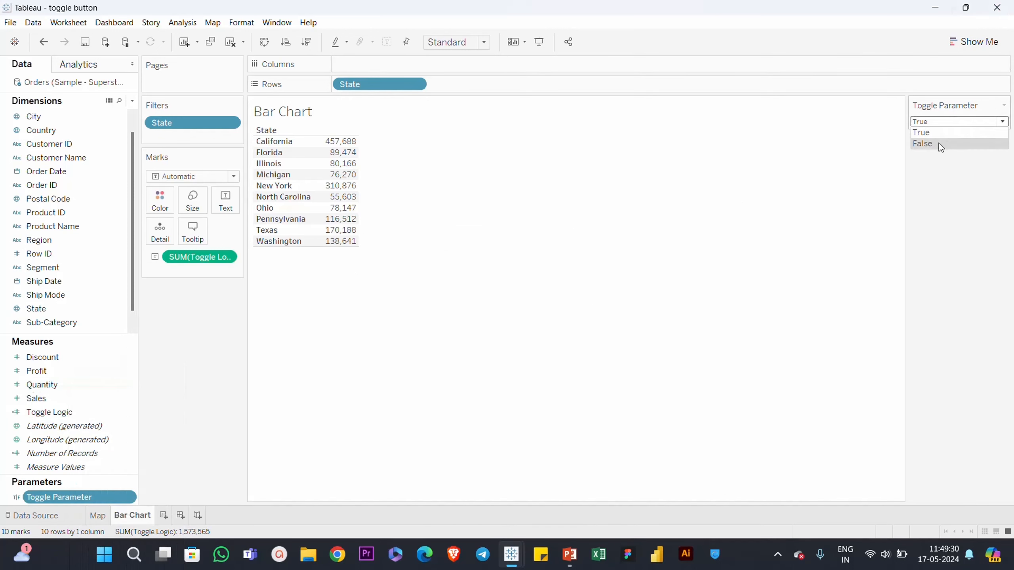
pyautogui.click(938, 143)
pyautogui.click(938, 123)
pyautogui.click(938, 125)
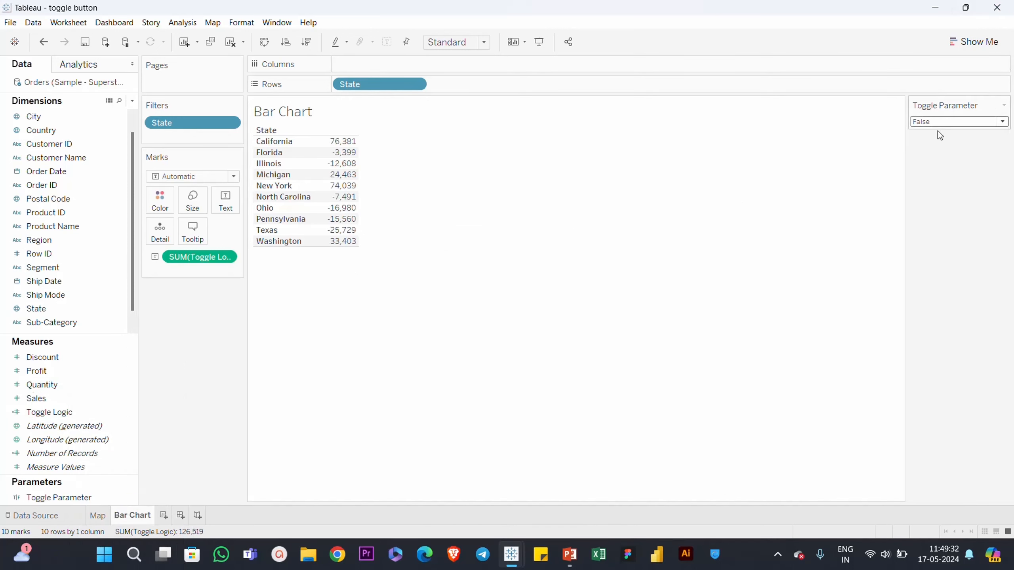
pyautogui.click(938, 122)
pyautogui.click(940, 142)
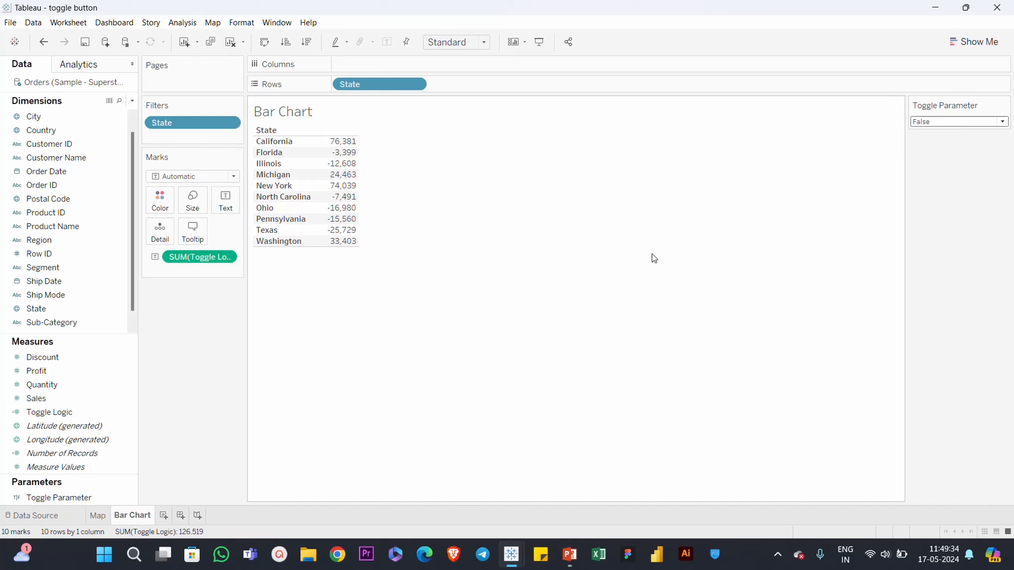
# - Convert the state table to horizontal bars, sort them in descending order, and fit the chart to Entire View
pyautogui.click(970, 43)
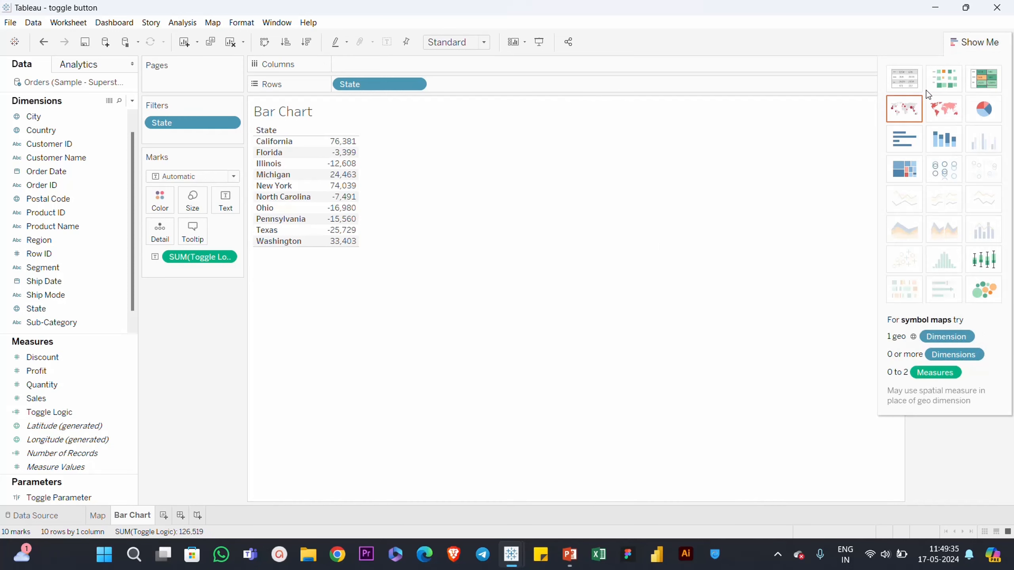
pyautogui.click(903, 148)
pyautogui.click(307, 42)
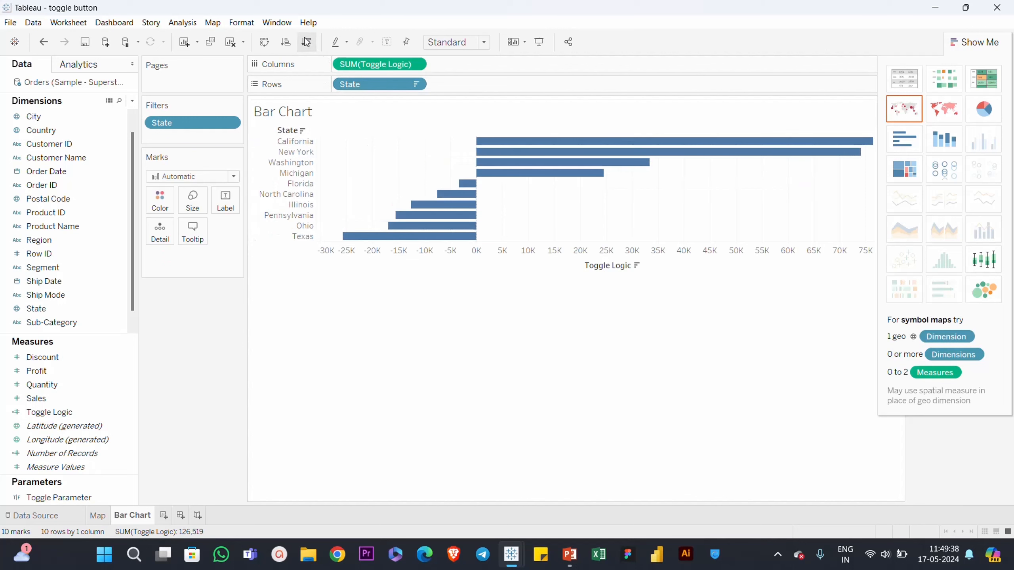
pyautogui.click(481, 47)
pyautogui.click(456, 93)
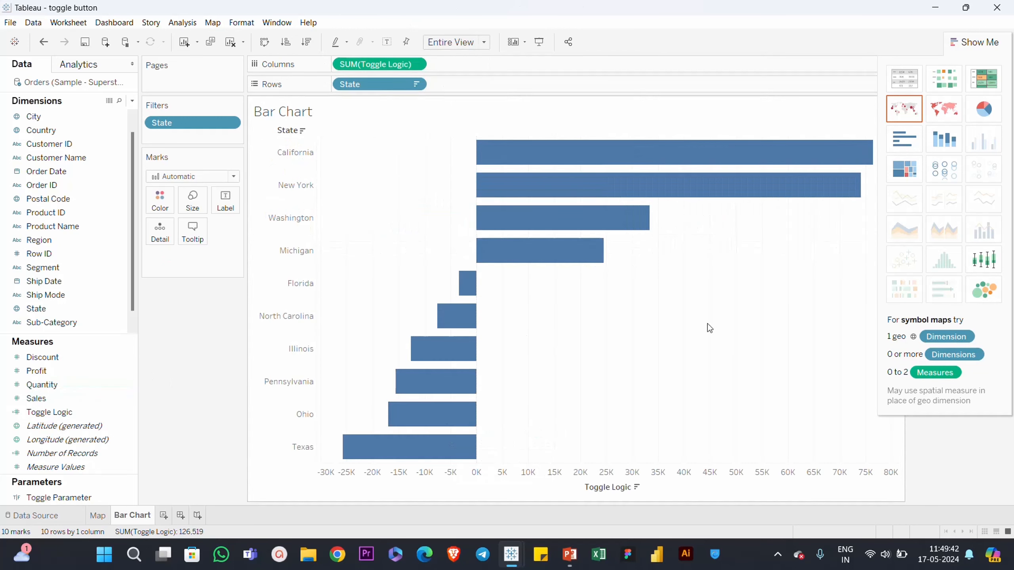
pyautogui.click(974, 42)
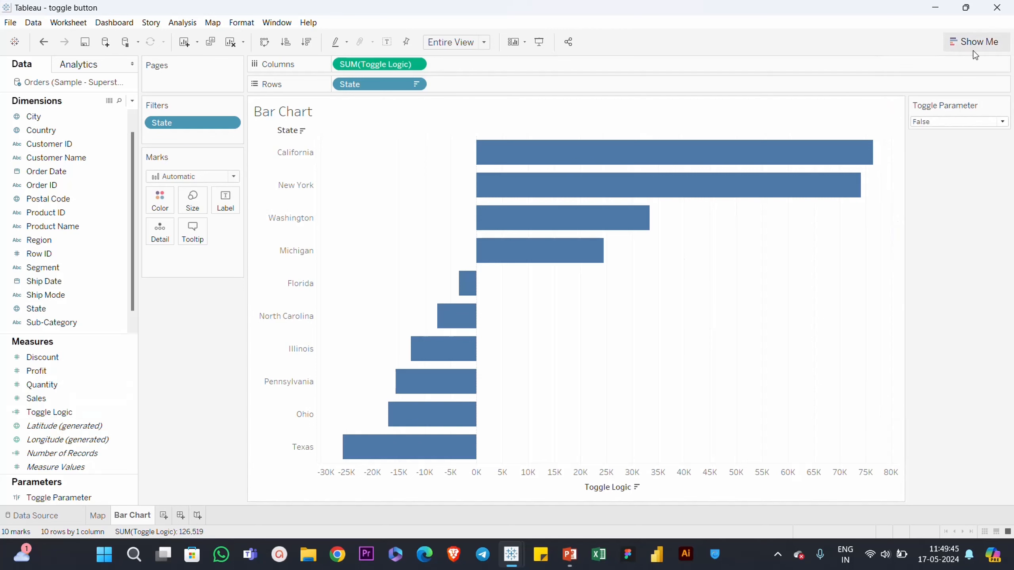
# - Test the bar chart by alternating the Toggle Parameter between True and False, ending on True, and check the Map sheet
pyautogui.click(938, 122)
pyautogui.click(943, 136)
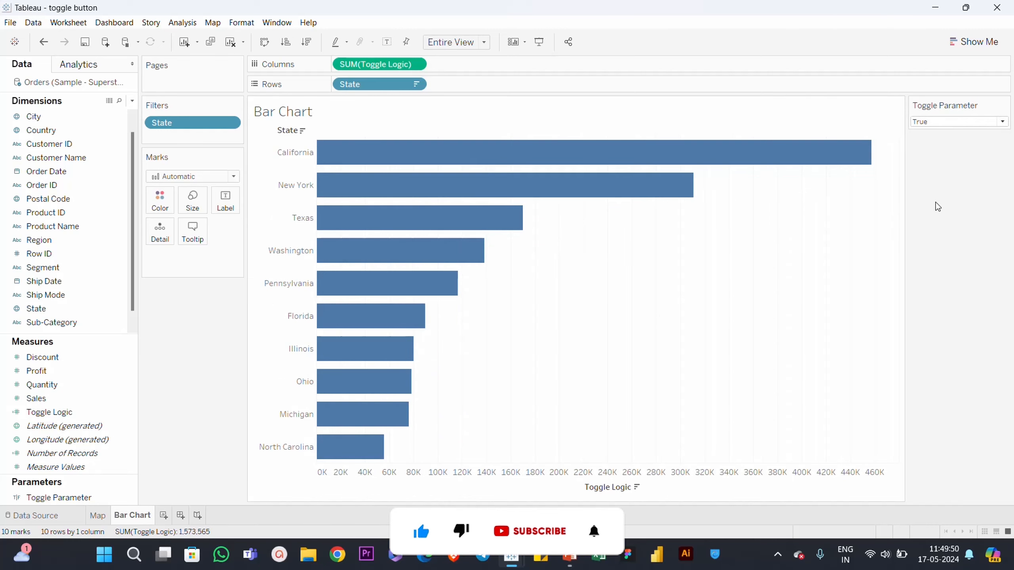
pyautogui.click(940, 122)
pyautogui.click(938, 144)
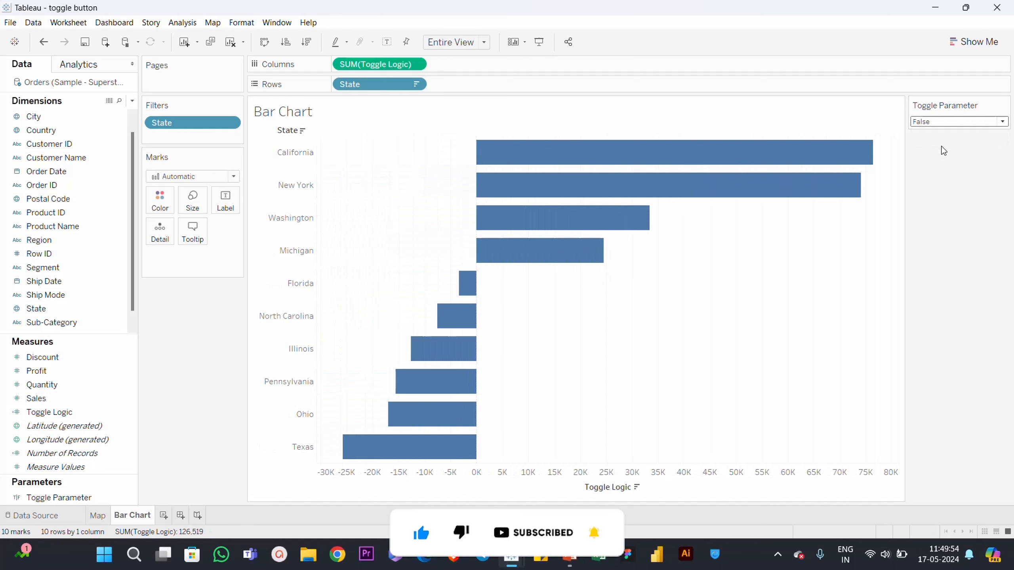
pyautogui.click(945, 121)
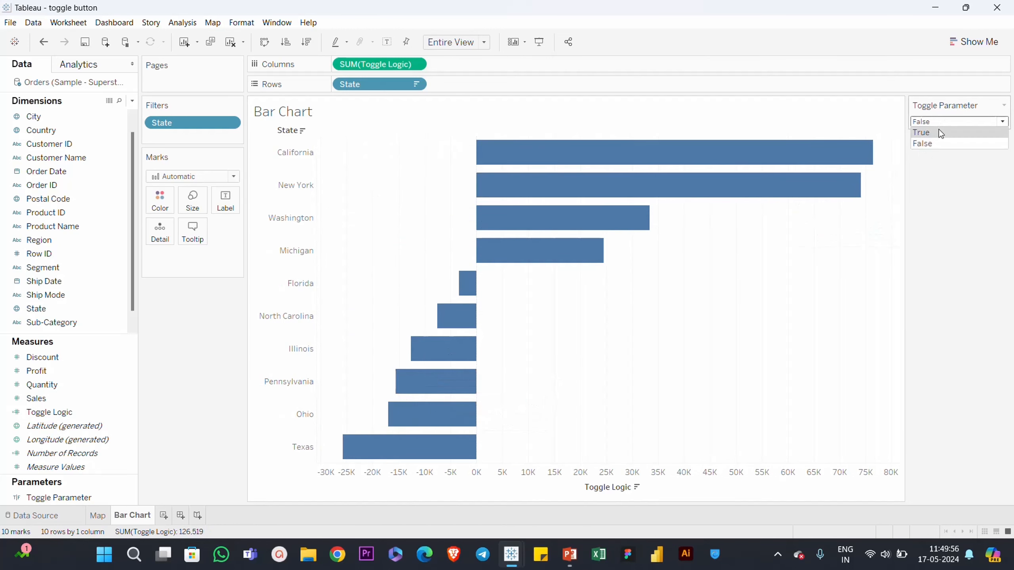
pyautogui.click(938, 132)
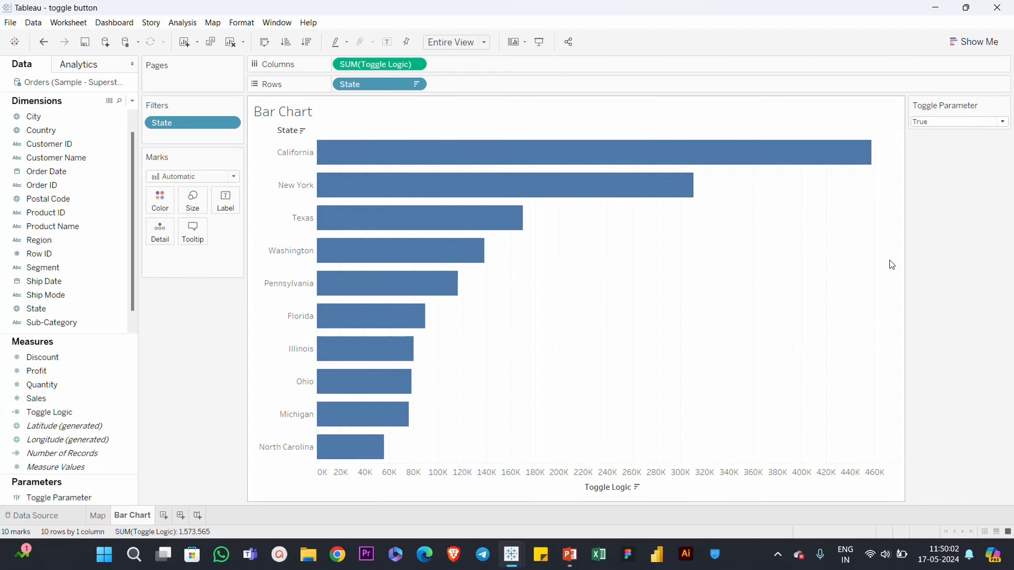
pyautogui.click(98, 516)
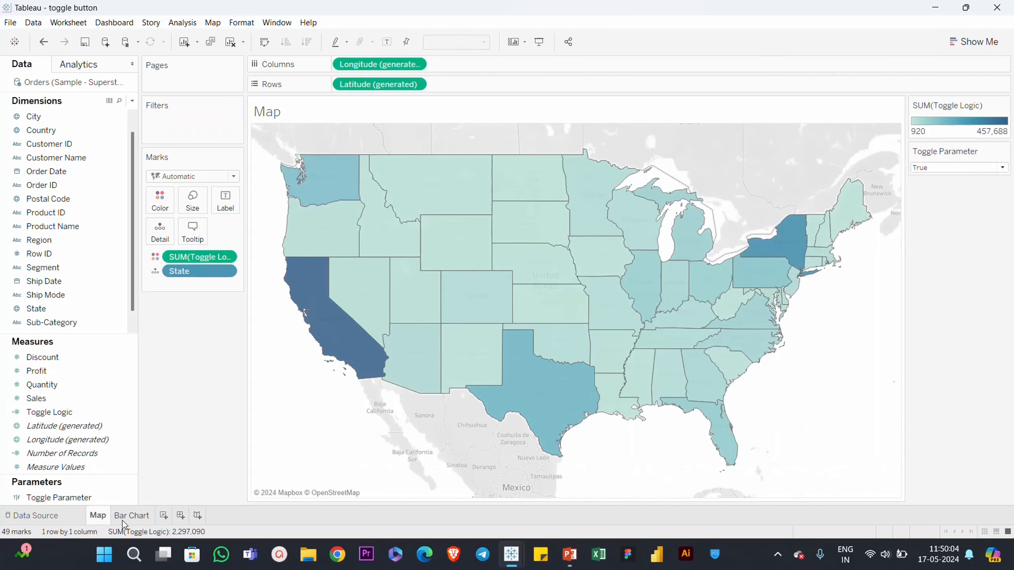
pyautogui.click(118, 518)
pyautogui.click(102, 518)
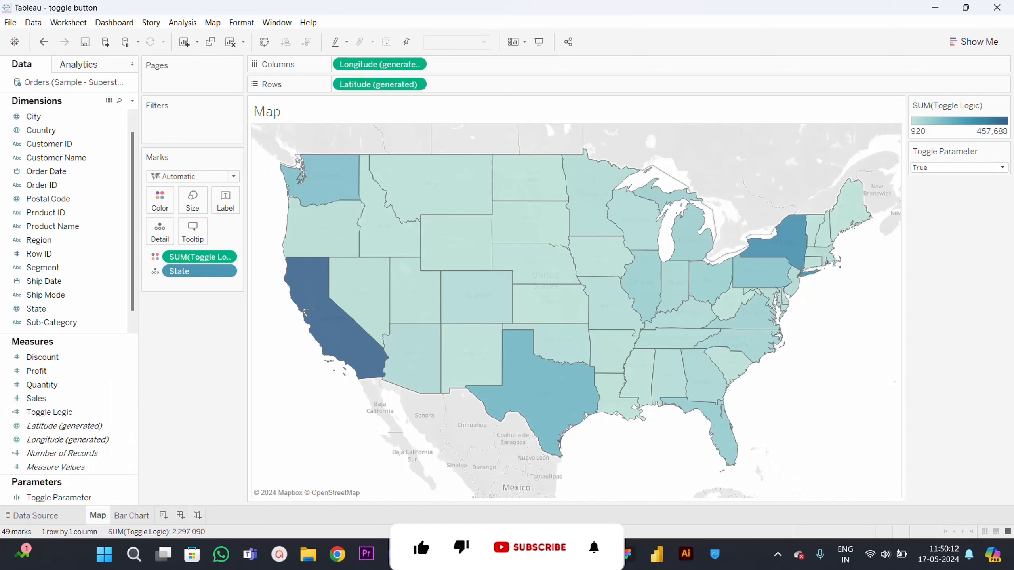
# - Switch to the PowerPoint presentation, exit the slide show, add a slide after slide 82, and clear its placeholders
pyautogui.moveTo(570, 555)
pyautogui.click(616, 507)
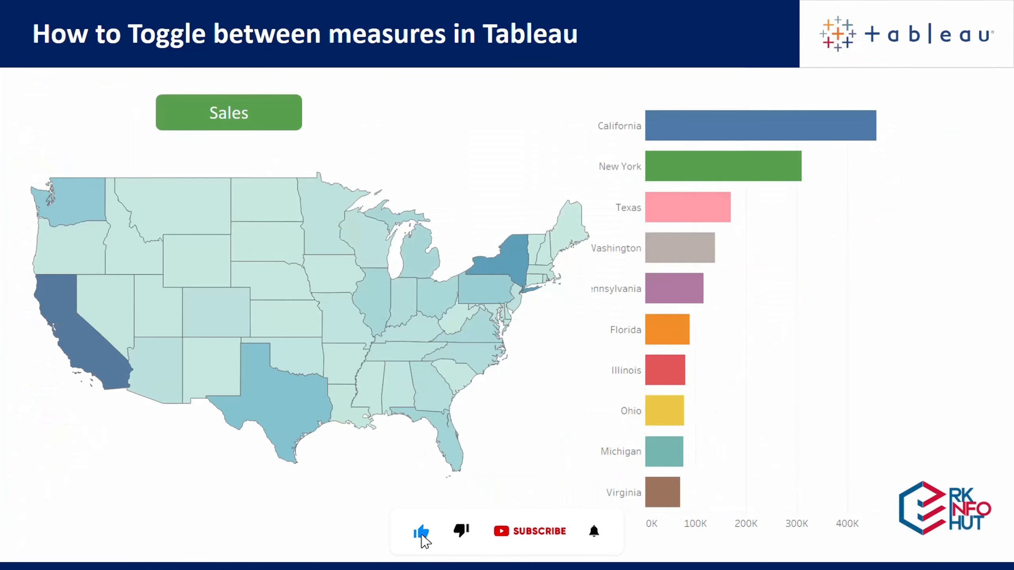
pyautogui.press('Escape')
pyautogui.rightClick(124, 491)
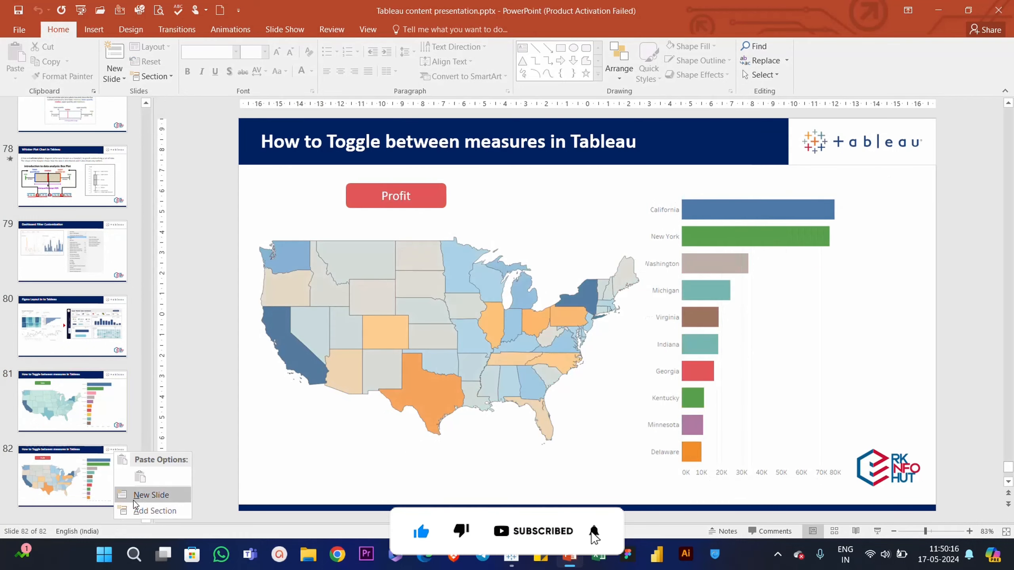
pyautogui.click(151, 494)
pyautogui.hotkey('ctrl', 'a')
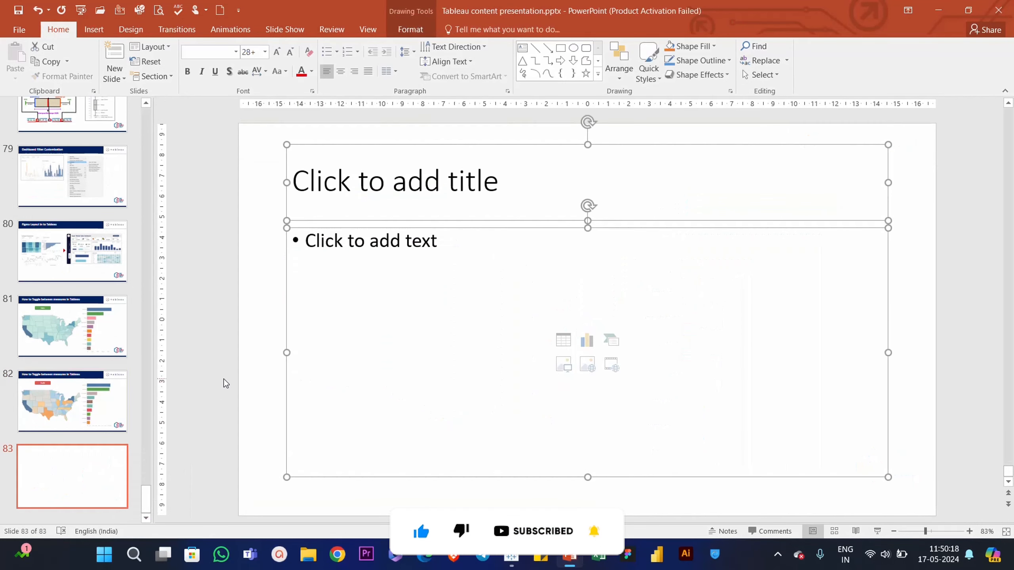
pyautogui.press('Delete')
# - Draw a rounded rectangle about 6 cm wide and 1.67 cm high on the blank slide and remove its outline
pyautogui.click(95, 30)
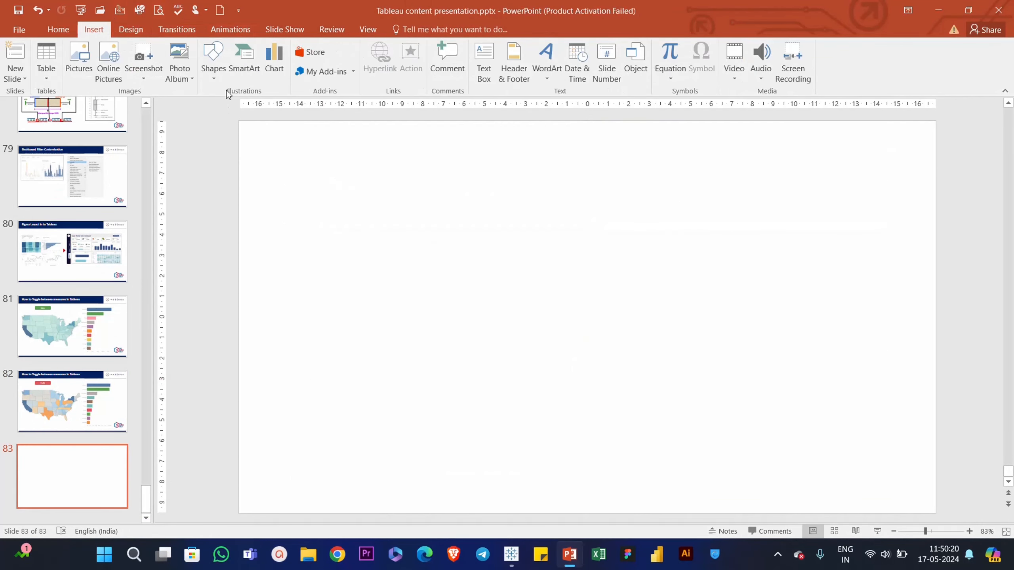
pyautogui.click(214, 79)
pyautogui.click(219, 172)
pyautogui.moveTo(345, 206); pyautogui.dragTo(469, 241)
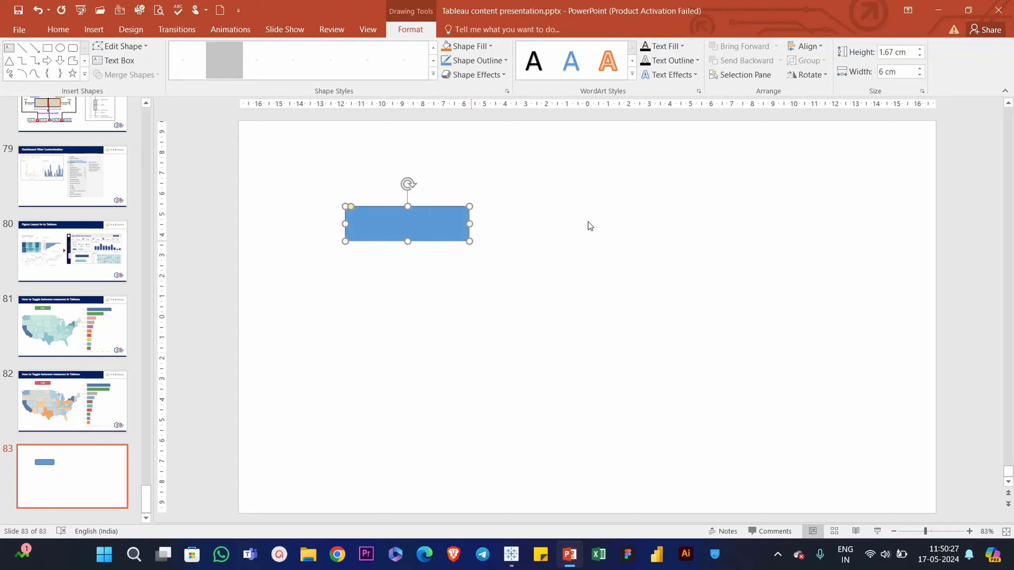
pyautogui.click(507, 60)
pyautogui.click(499, 194)
pyautogui.click(499, 193)
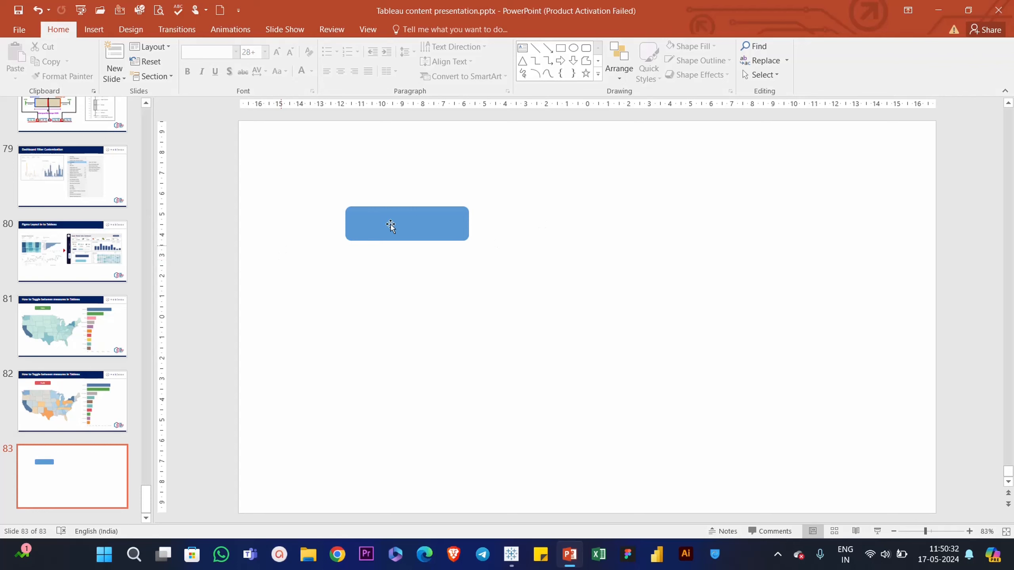
# - Label the rounded rectangle "Sales"
pyautogui.click(406, 226)
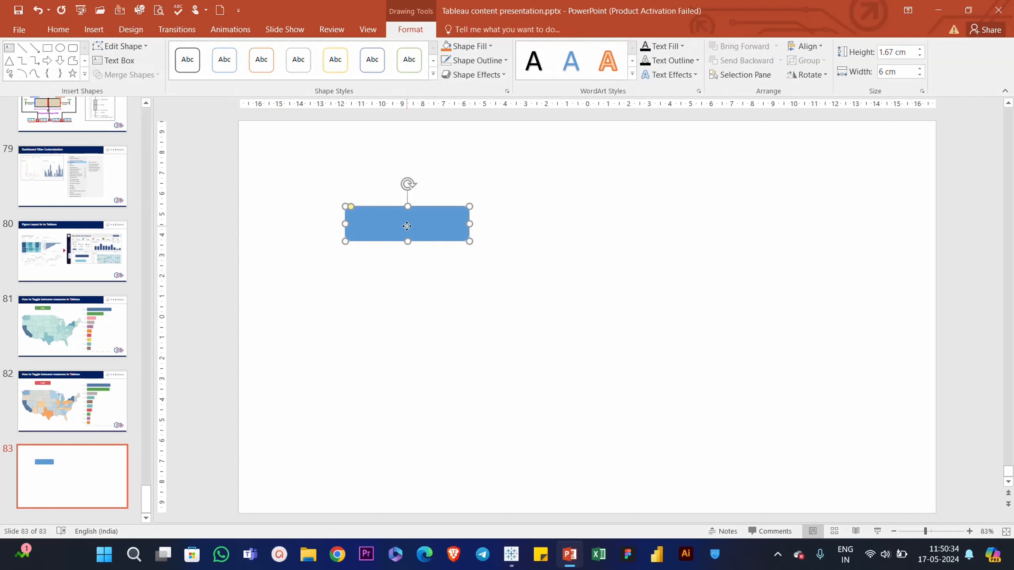
pyautogui.click(406, 226)
pyautogui.write('Sael')
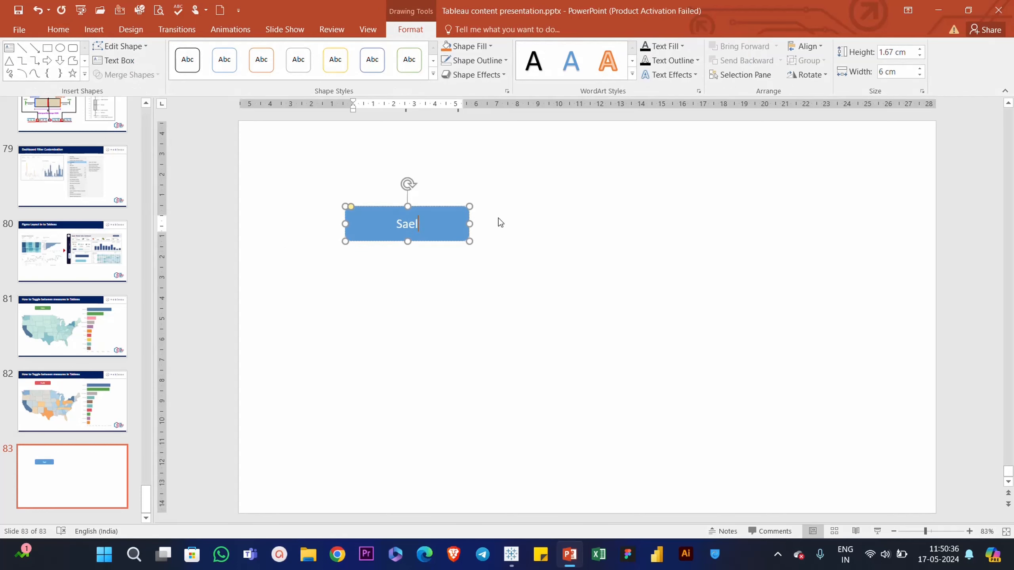
pyautogui.write('h')
pyautogui.press('BackSpace')
pyautogui.press('BackSpace')
pyautogui.press('BackSpace')
pyautogui.press('BackSpace')
pyautogui.write('ales')
pyautogui.click(484, 272)
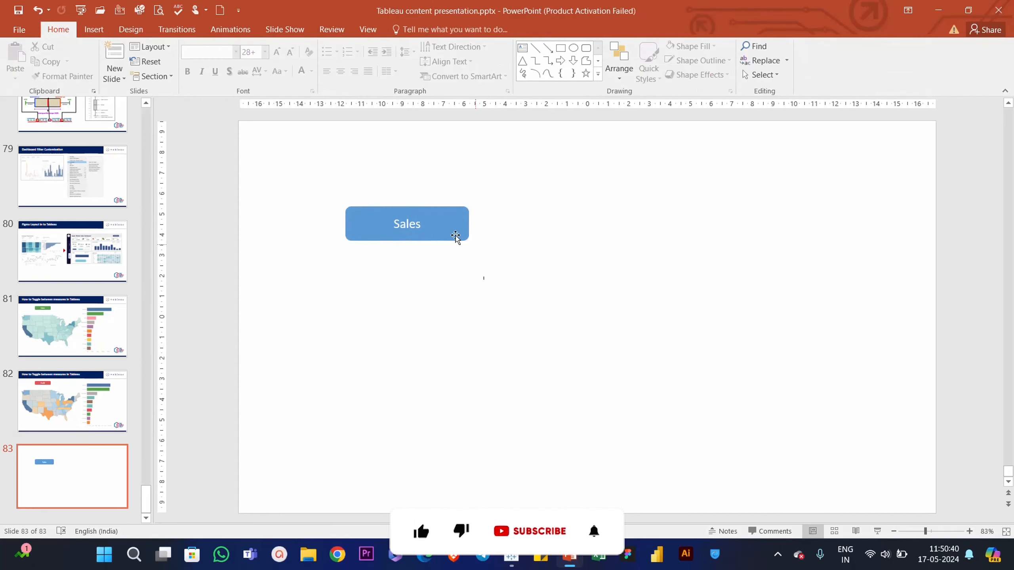
# - Fill the Sales button with the green theme color and enlarge its text to 24 pt
pyautogui.doubleClick(455, 237)
pyautogui.click(488, 43)
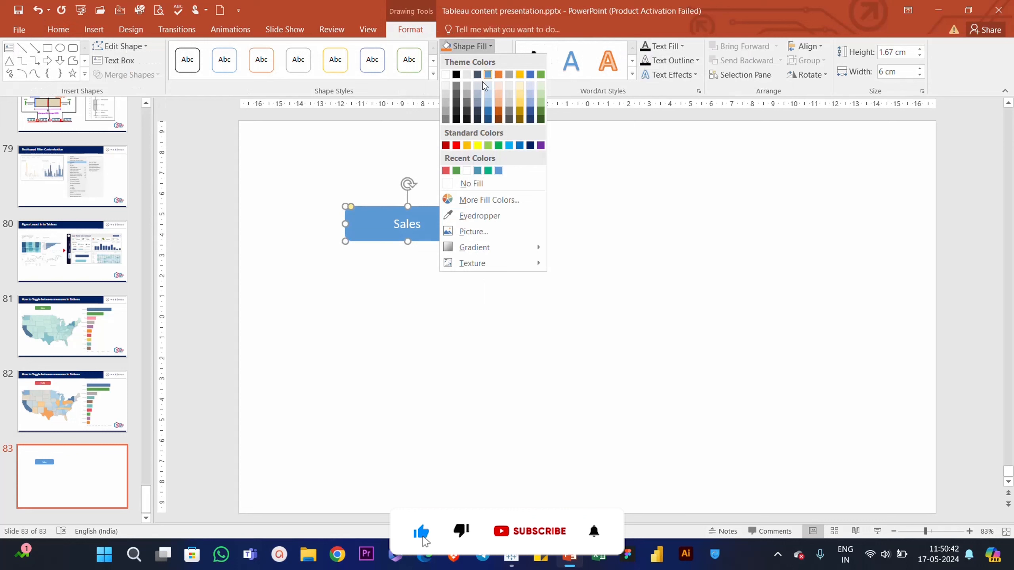
pyautogui.click(541, 75)
pyautogui.doubleClick(411, 227)
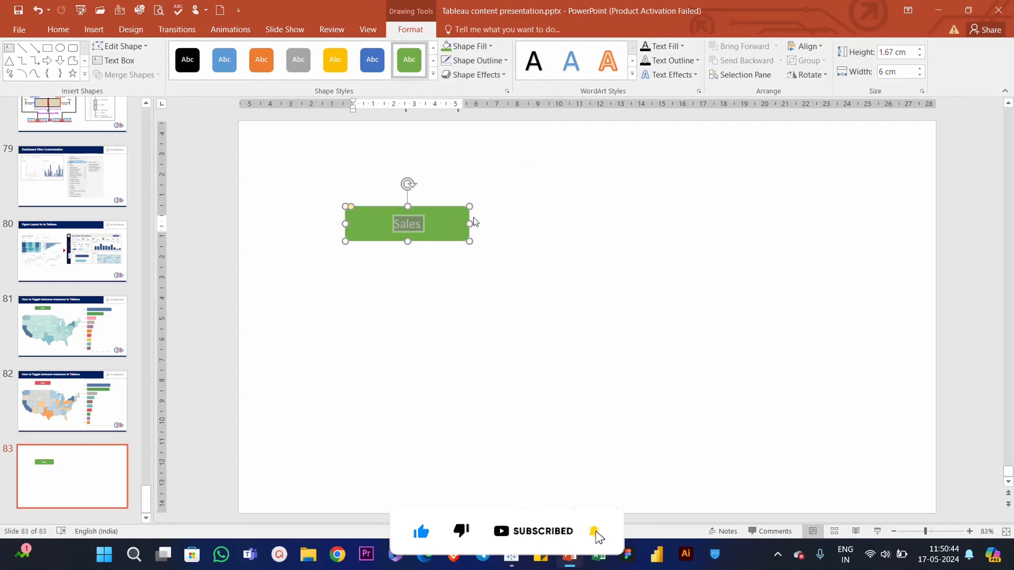
pyautogui.hotkey('ctrl', 'shift', '.')
pyautogui.hotkey('ctrl', 'shift', '.')
pyautogui.click(502, 217)
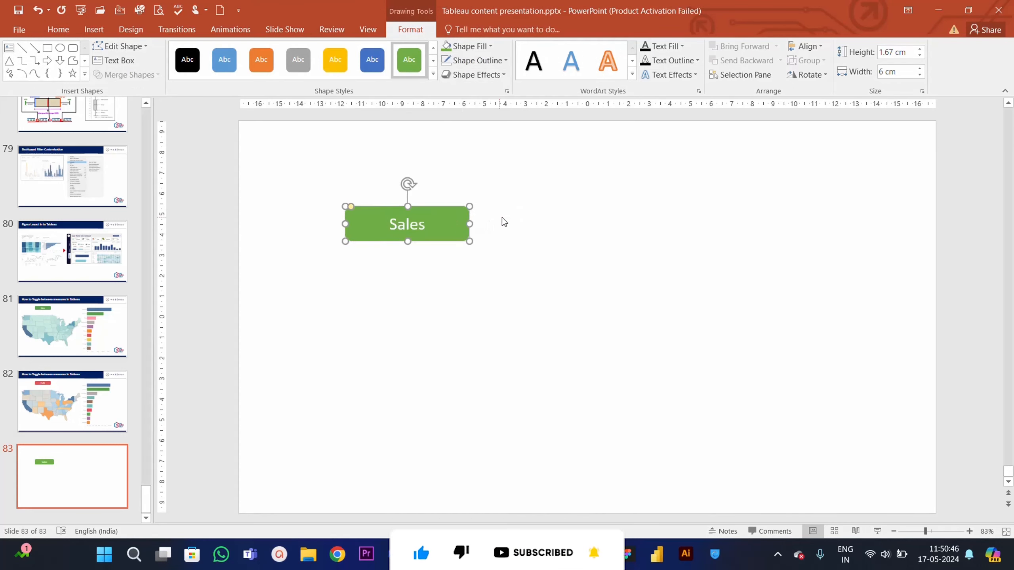
# - Duplicate the Sales button, align the copy directly below it, and change the copy's label to "Profit"
pyautogui.click(450, 236)
pyautogui.hotkey('ctrl', 'c')
pyautogui.hotkey('ctrl', 'v')
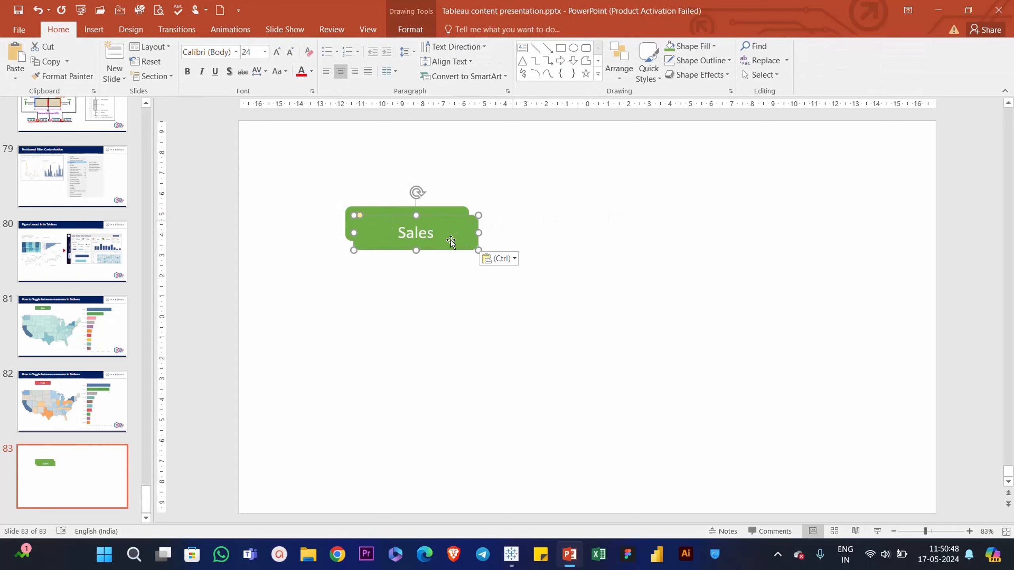
pyautogui.moveTo(447, 236); pyautogui.dragTo(441, 277)
pyautogui.moveTo(443, 277); pyautogui.dragTo(442, 276)
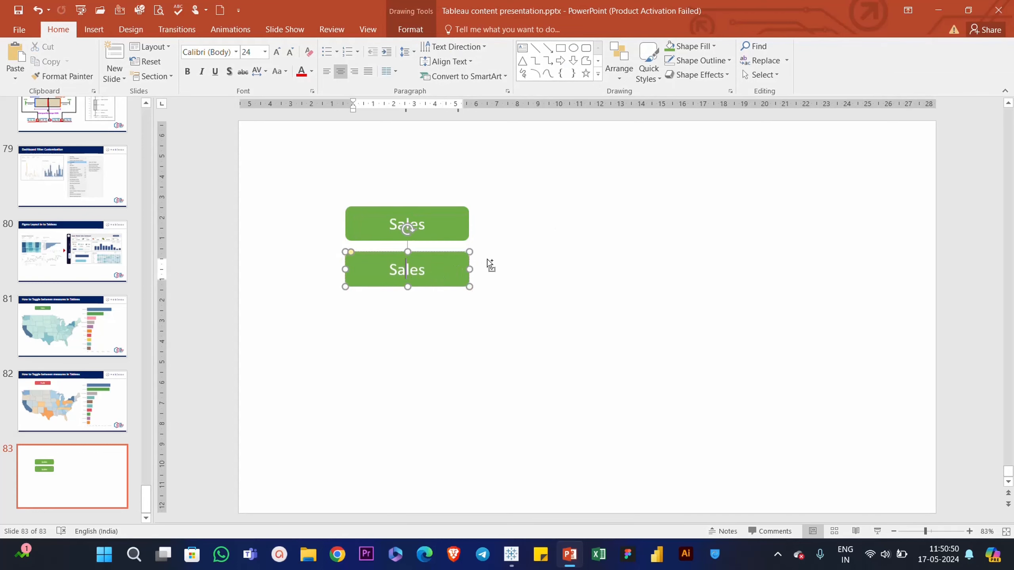
pyautogui.press('F2')
pyautogui.write('Profit')
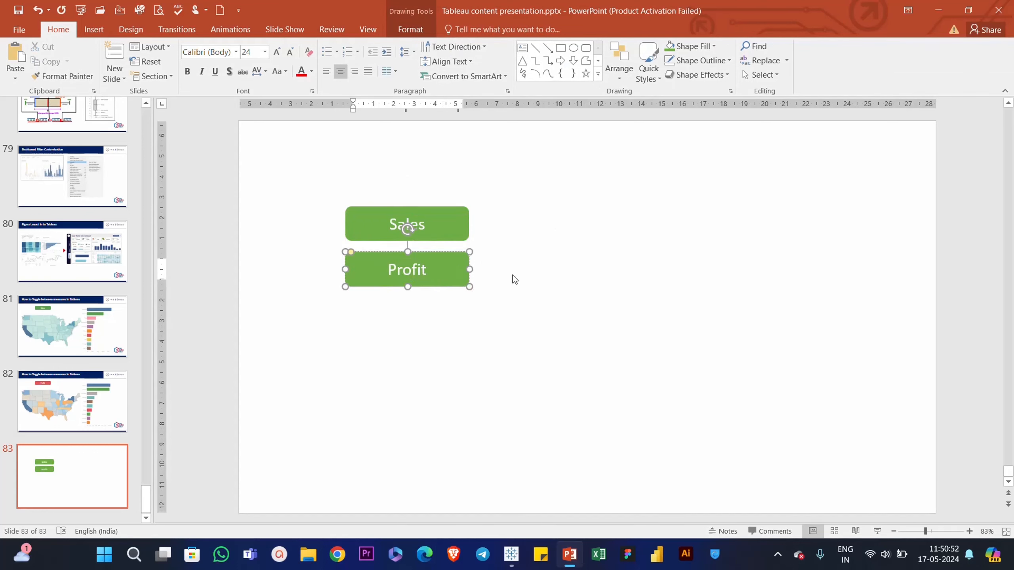
pyautogui.click(512, 275)
# - Fill the Profit button with the orange theme color
pyautogui.click(469, 270)
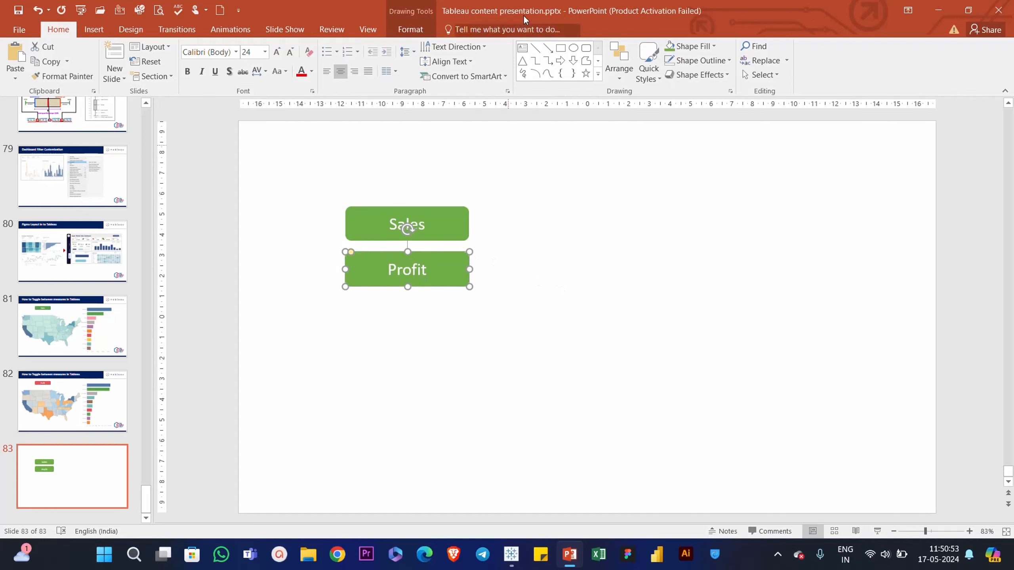
pyautogui.click(713, 47)
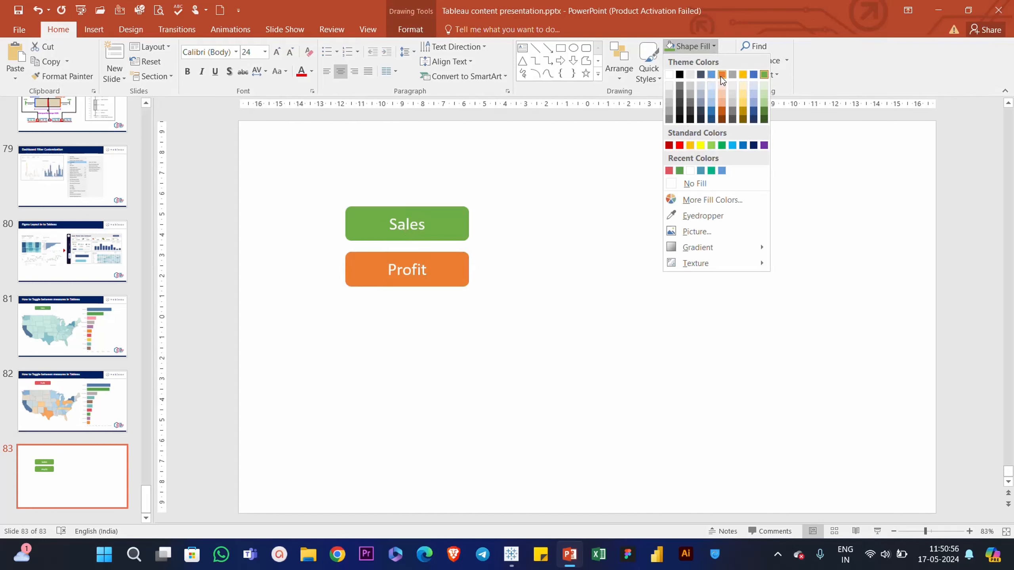
pyautogui.click(720, 76)
pyautogui.click(570, 245)
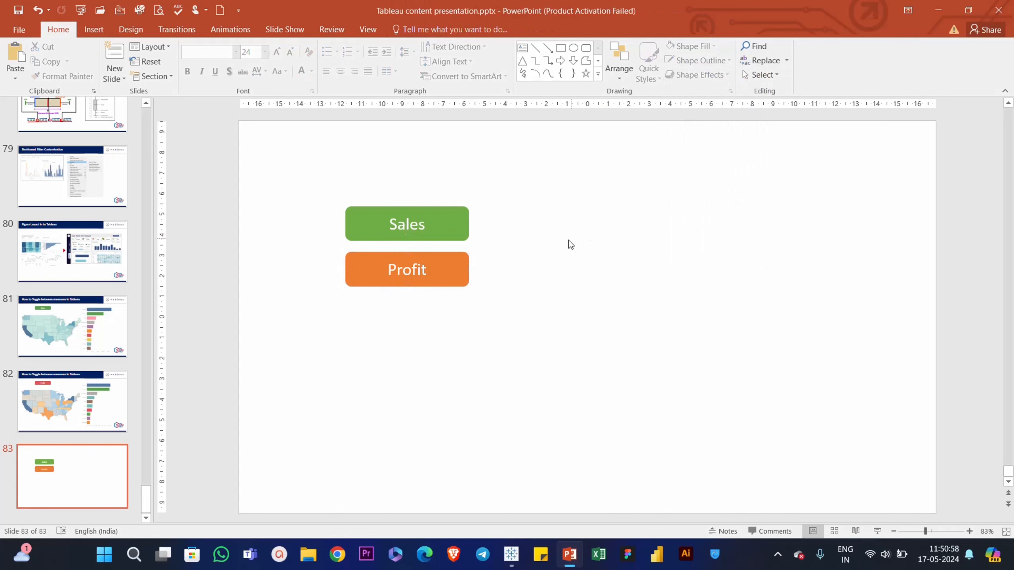
# - Save the green Sales button as a PNG picture named Sales.png in Downloads, replacing the existing file
pyautogui.click(459, 235)
pyautogui.rightClick(464, 224)
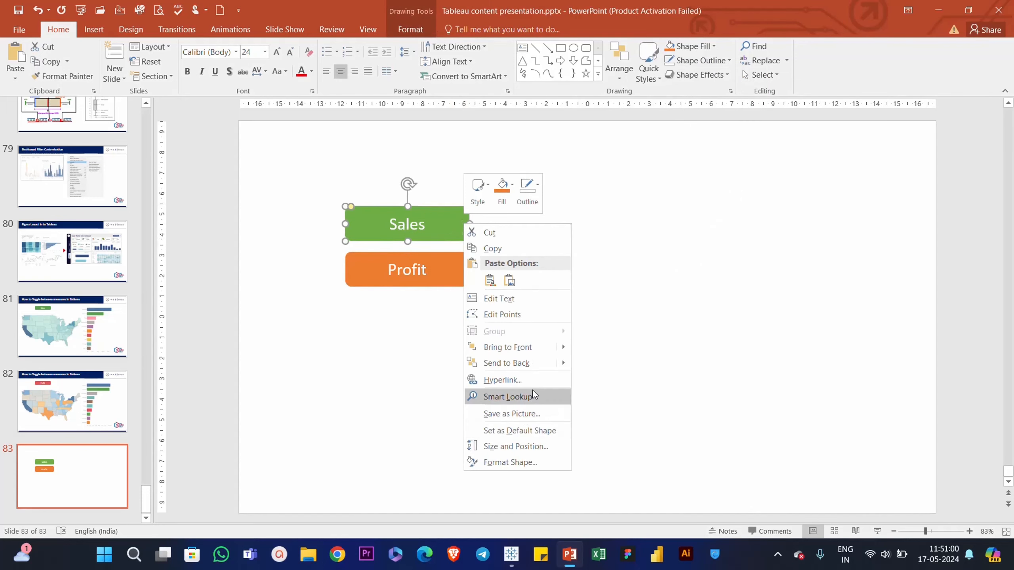
pyautogui.click(519, 414)
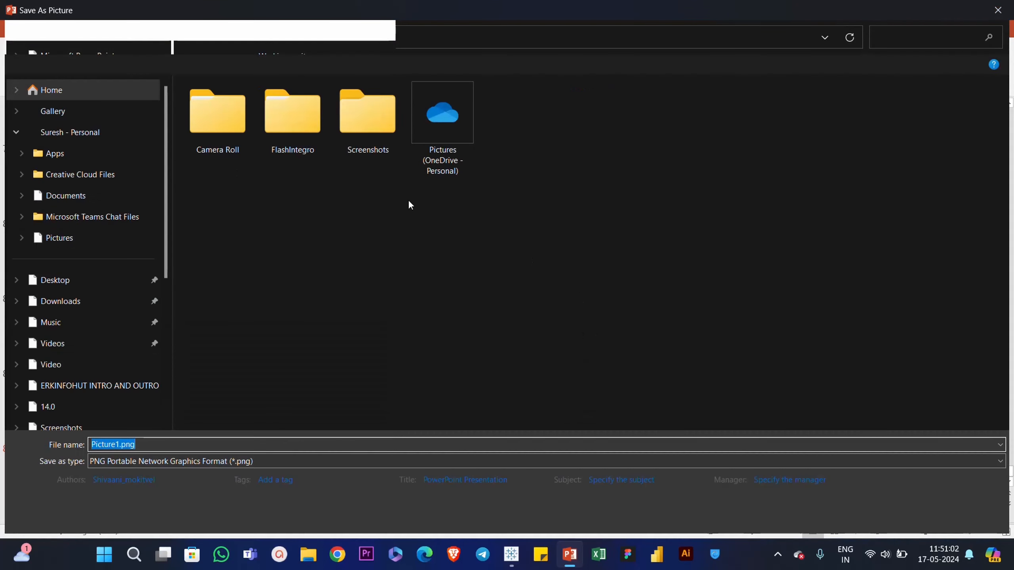
pyautogui.click(60, 302)
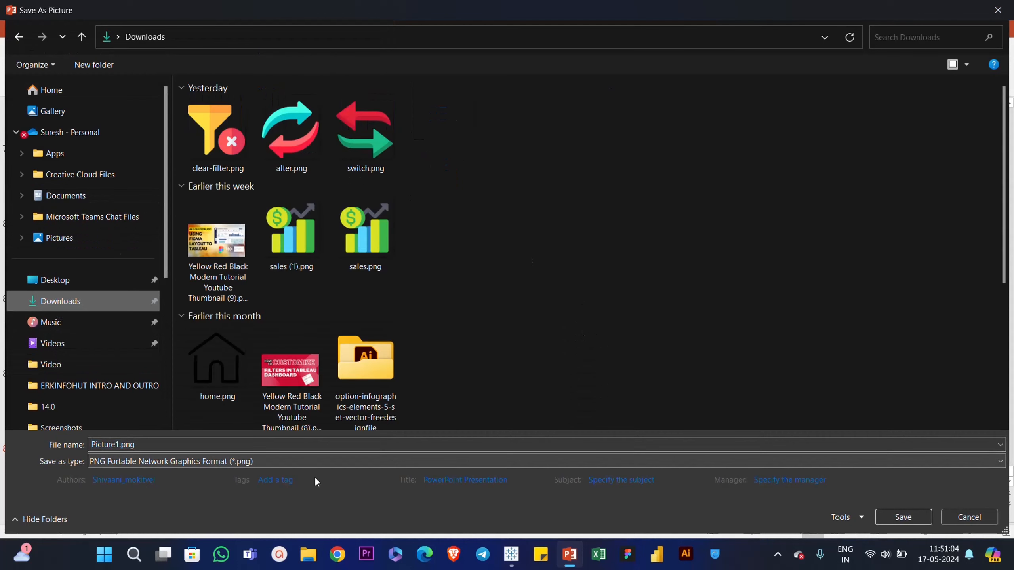
pyautogui.click(155, 440)
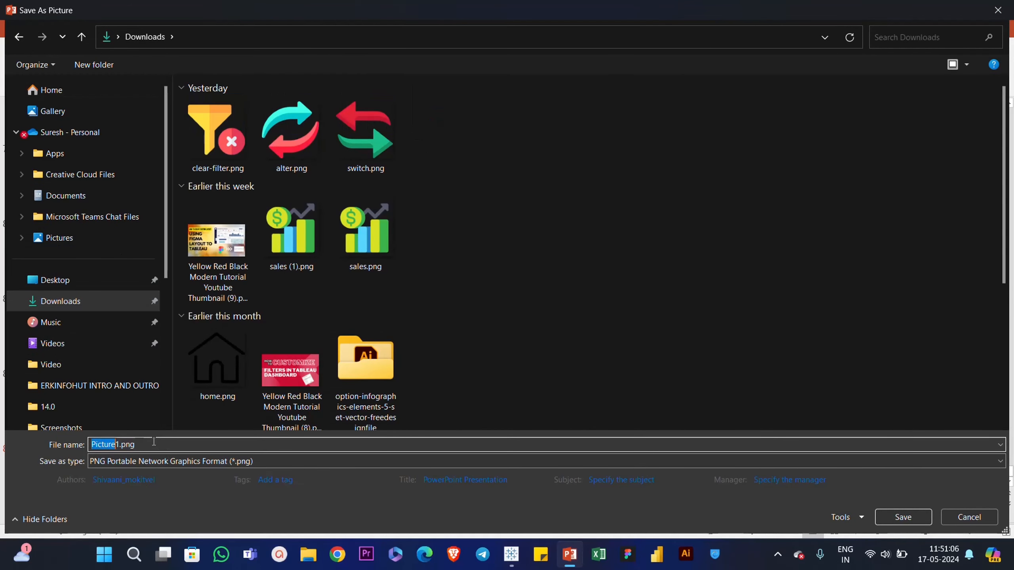
pyautogui.press('Return')
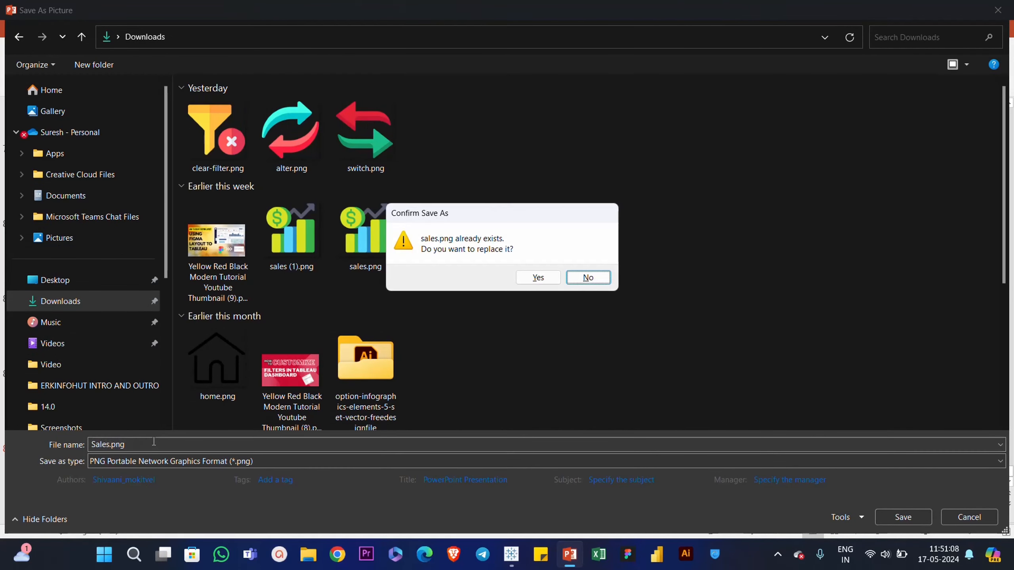
pyautogui.click(523, 278)
# - Save the orange Profit button as a PNG picture named Profit.png in Downloads, replacing the existing file
pyautogui.rightClick(447, 269)
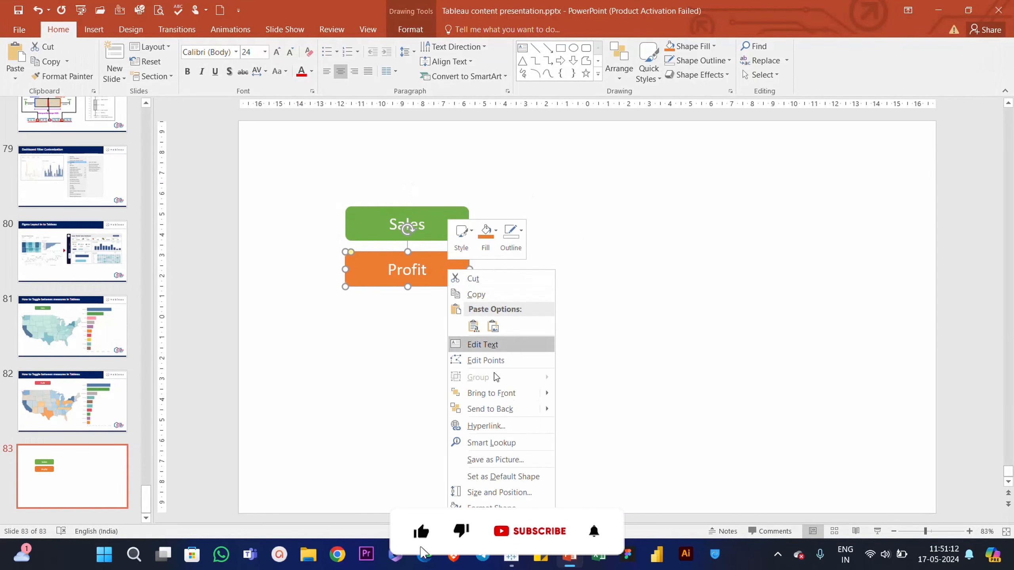
pyautogui.click(491, 460)
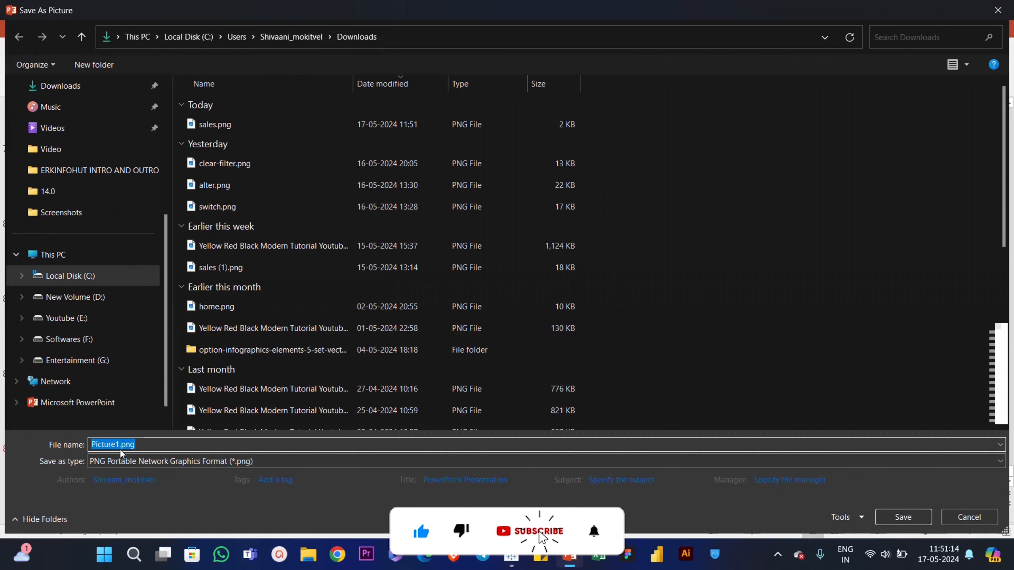
pyautogui.click(120, 446)
pyautogui.hotkey('shift', 'Left')
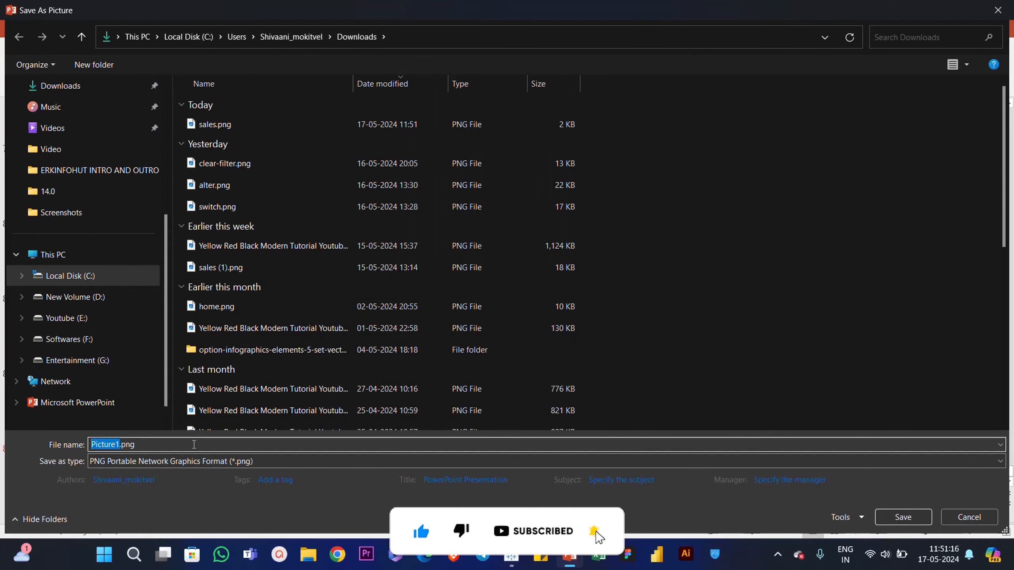
pyautogui.write('Profit')
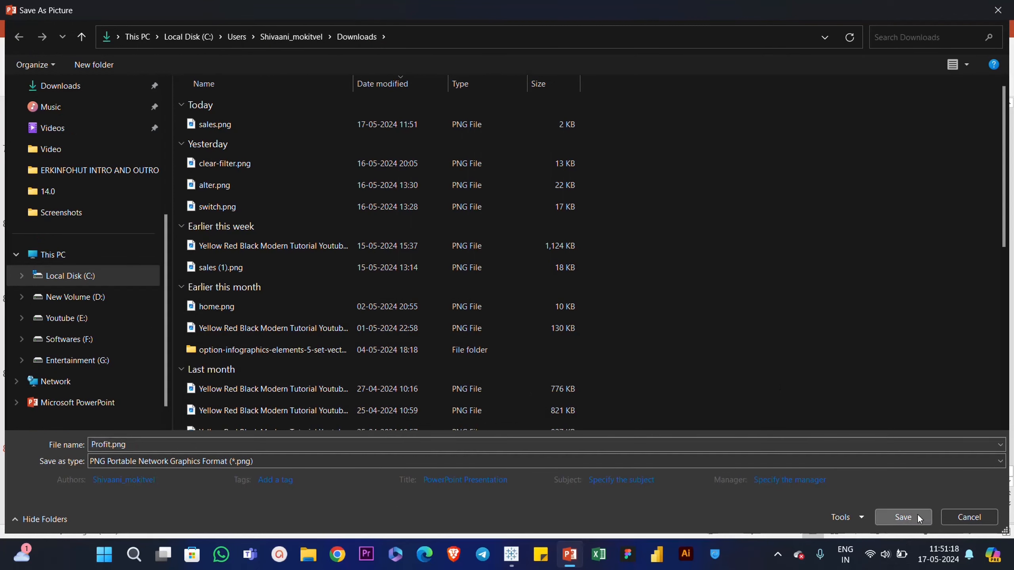
pyautogui.click(916, 516)
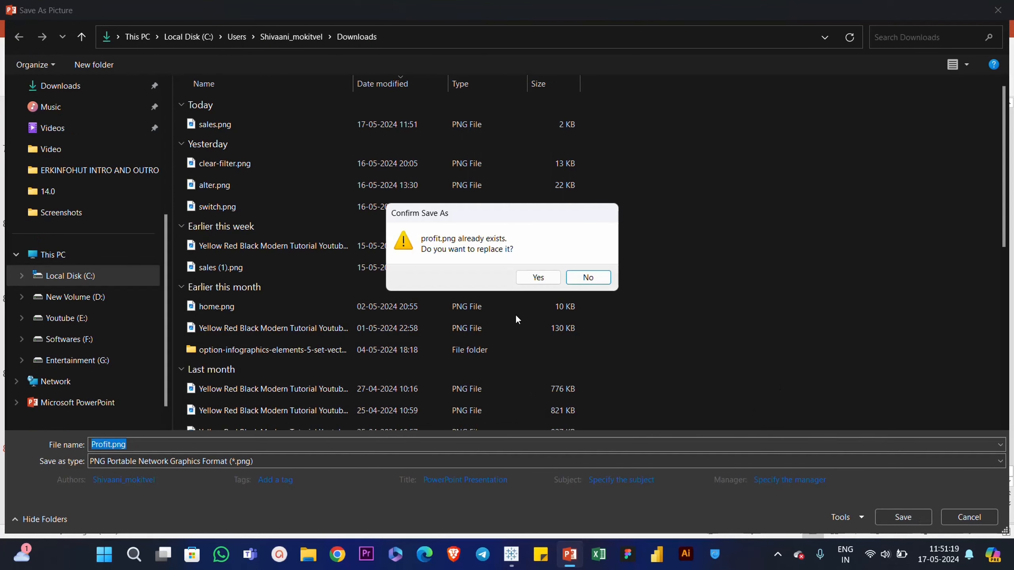
pyautogui.click(538, 277)
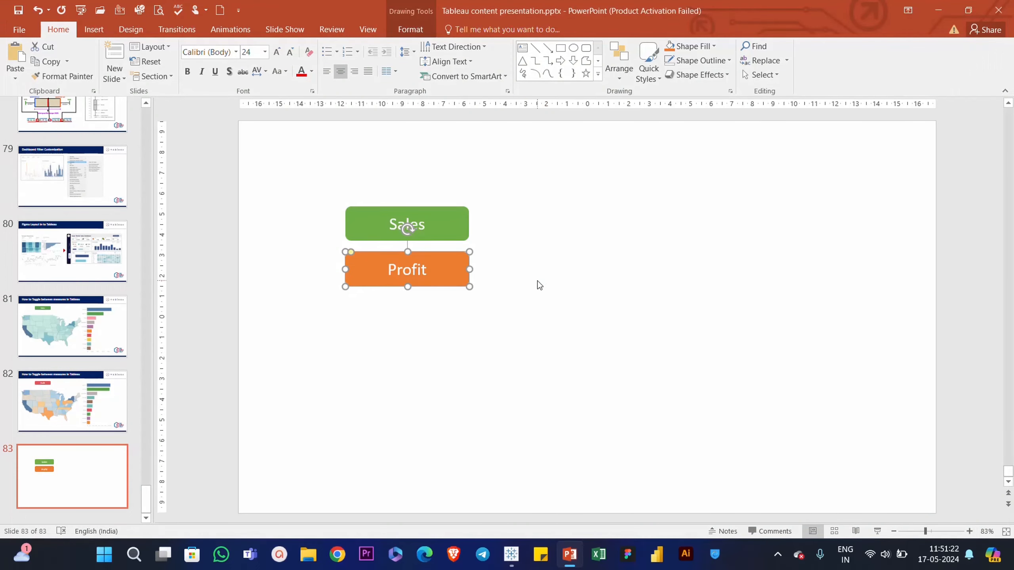
pyautogui.click(537, 281)
pyautogui.moveTo(552, 183); pyautogui.dragTo(276, 375)
pyautogui.click(644, 294)
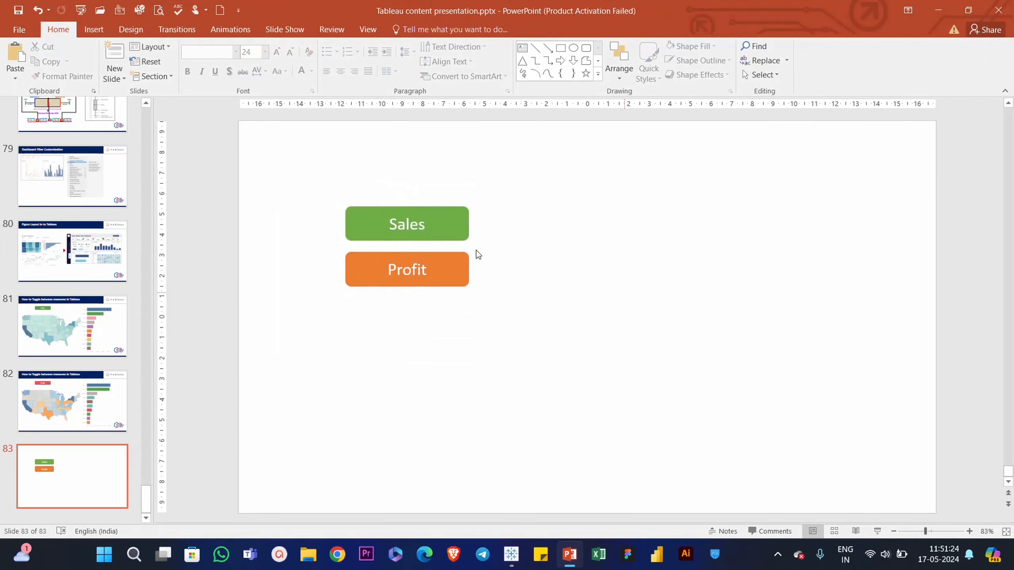
pyautogui.moveTo(316, 186); pyautogui.dragTo(541, 334)
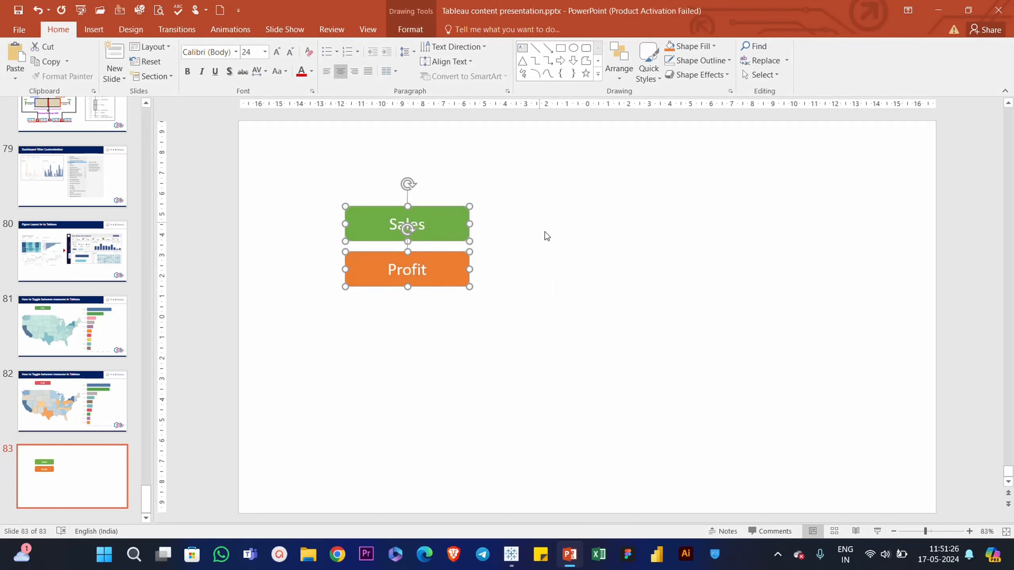
pyautogui.click(544, 231)
pyautogui.moveTo(511, 554)
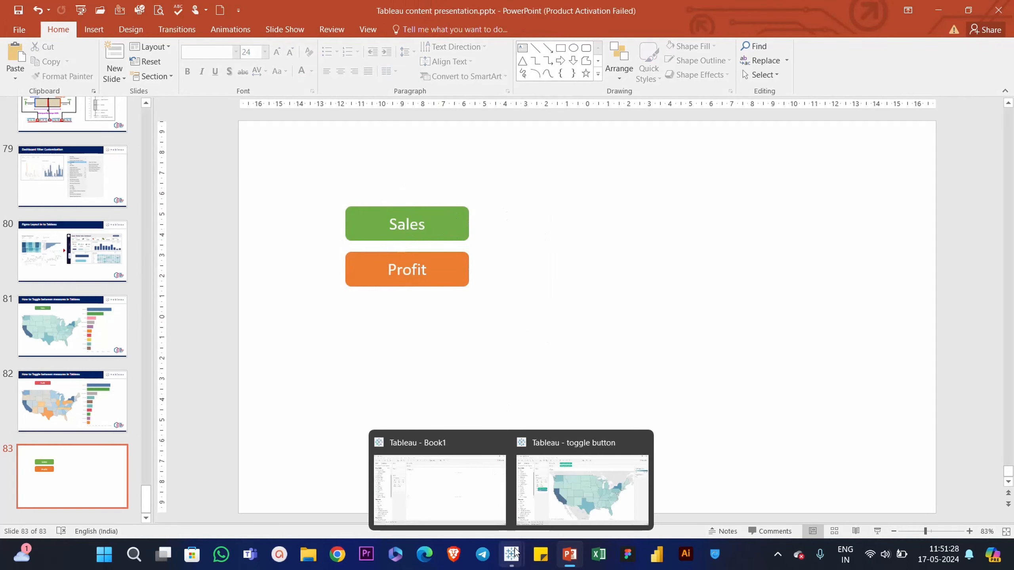
pyautogui.click(621, 464)
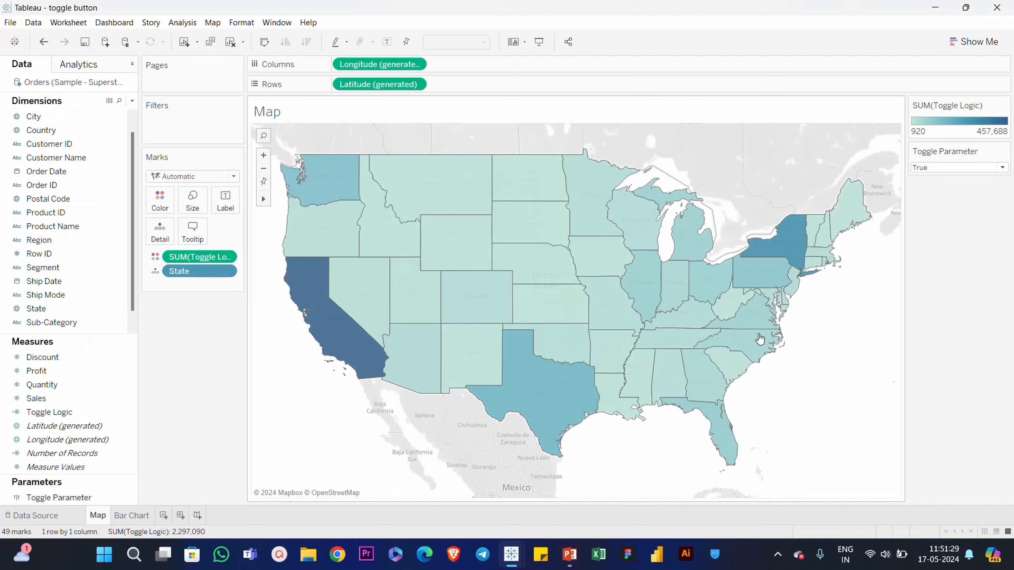
pyautogui.click(11, 22)
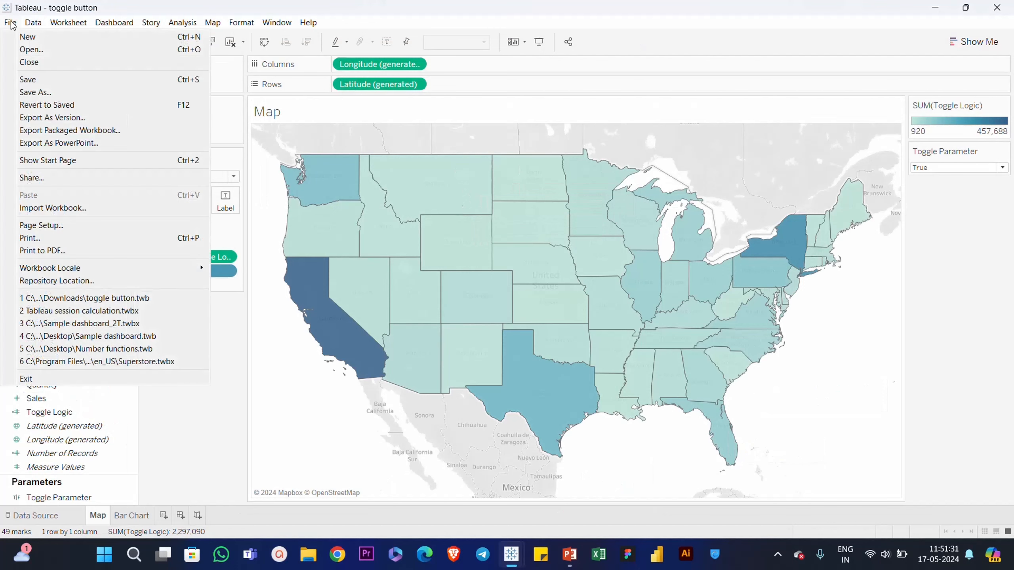
pyautogui.click(36, 282)
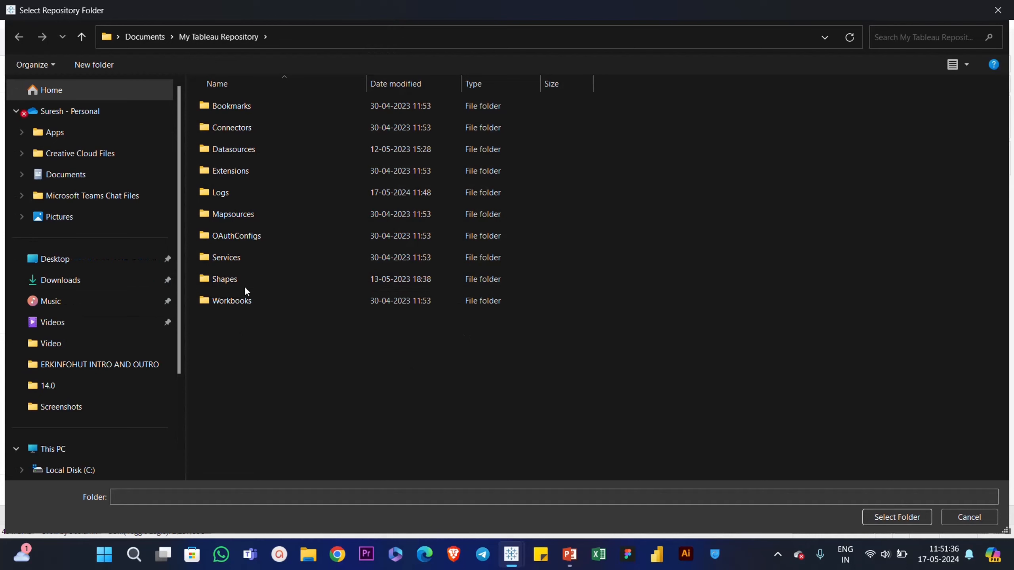
pyautogui.doubleClick(234, 280)
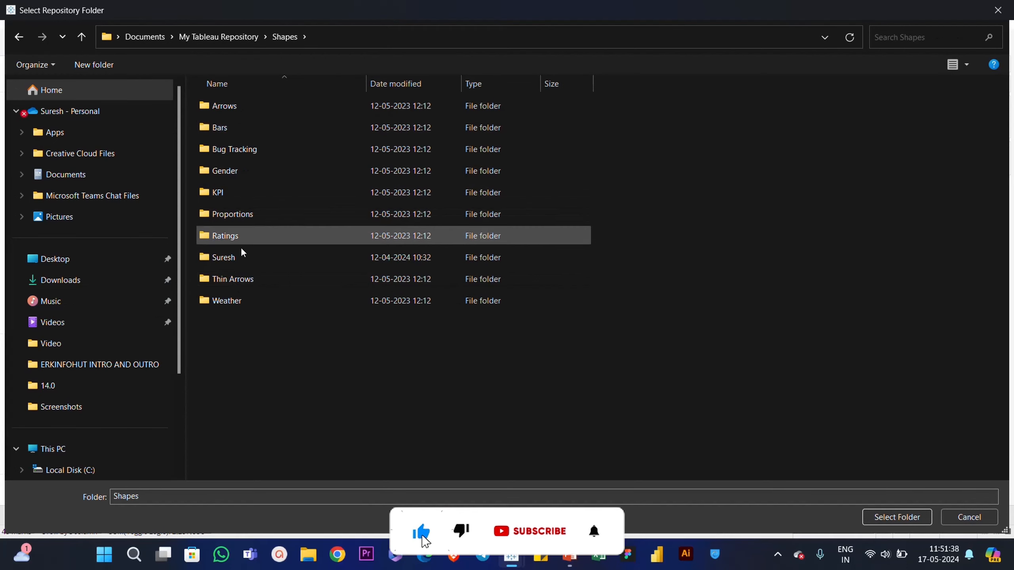
pyautogui.doubleClick(220, 264)
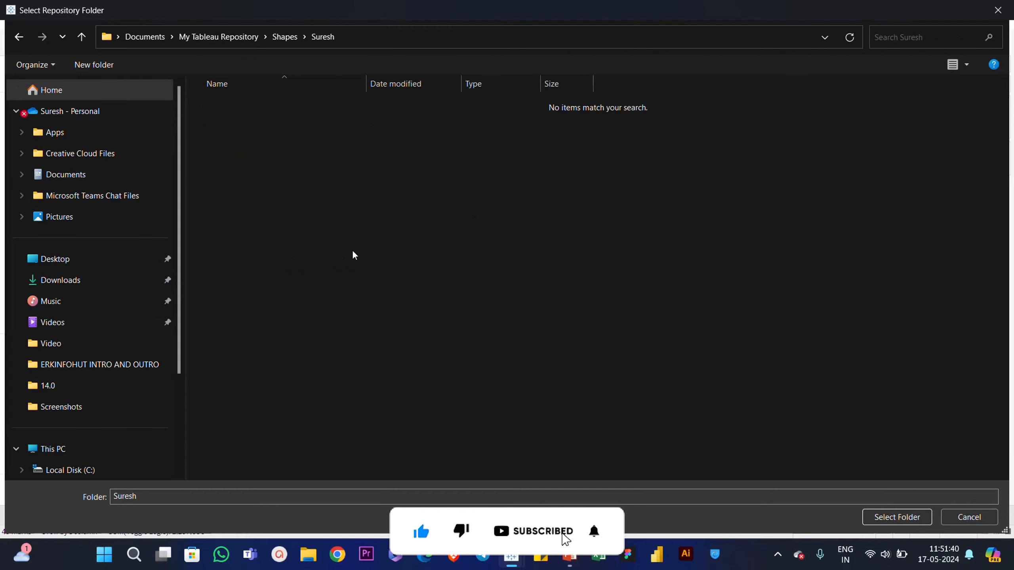
pyautogui.click(72, 282)
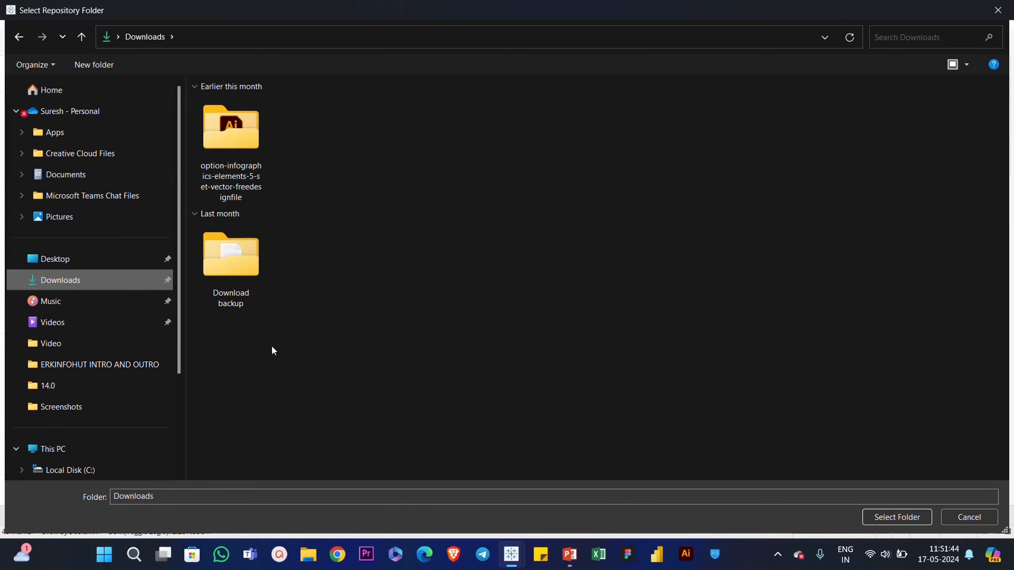
pyautogui.press('Escape')
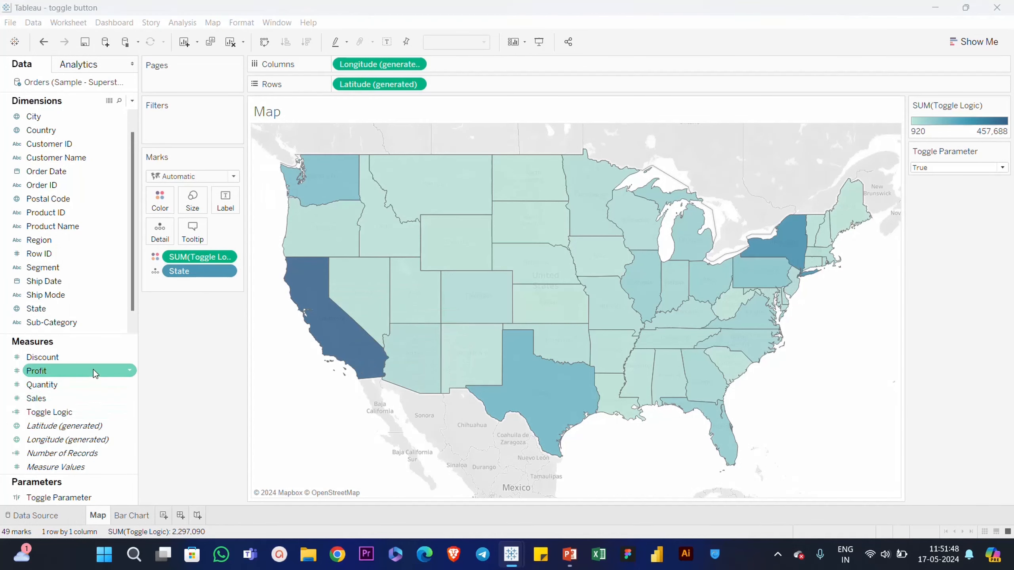
# - Switch to File Explorer and copy sales.png and profit.png from the Downloads folder
pyautogui.press('super+e')
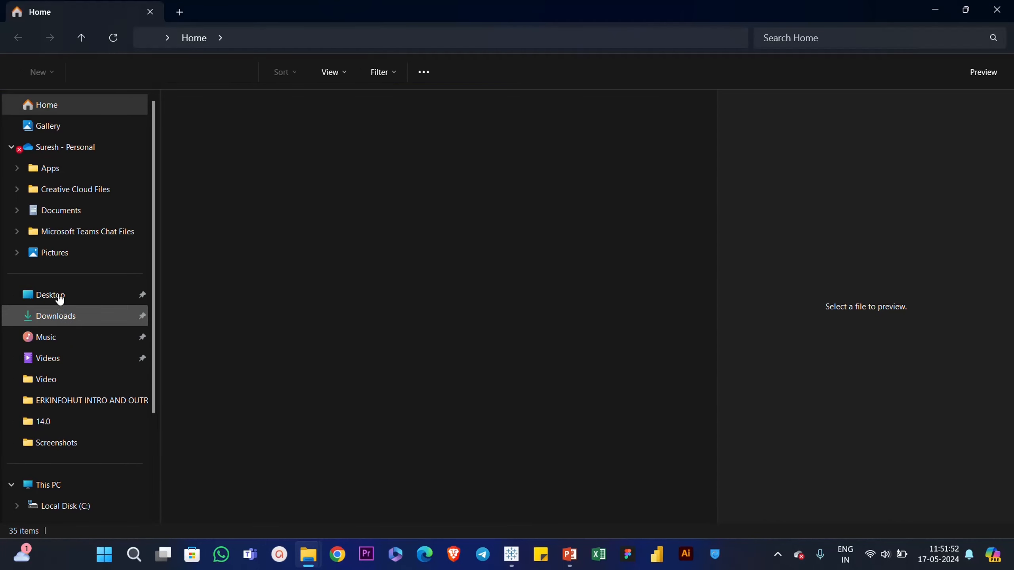
pyautogui.click(65, 319)
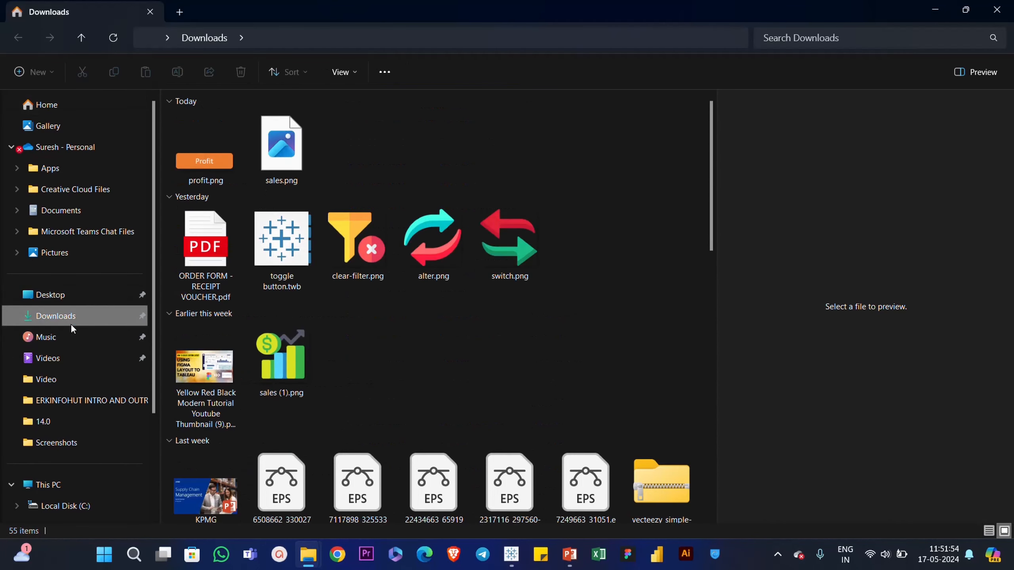
pyautogui.click(281, 156)
pyautogui.keyDown('ctrl'); pyautogui.click(214, 165); pyautogui.keyUp('ctrl')
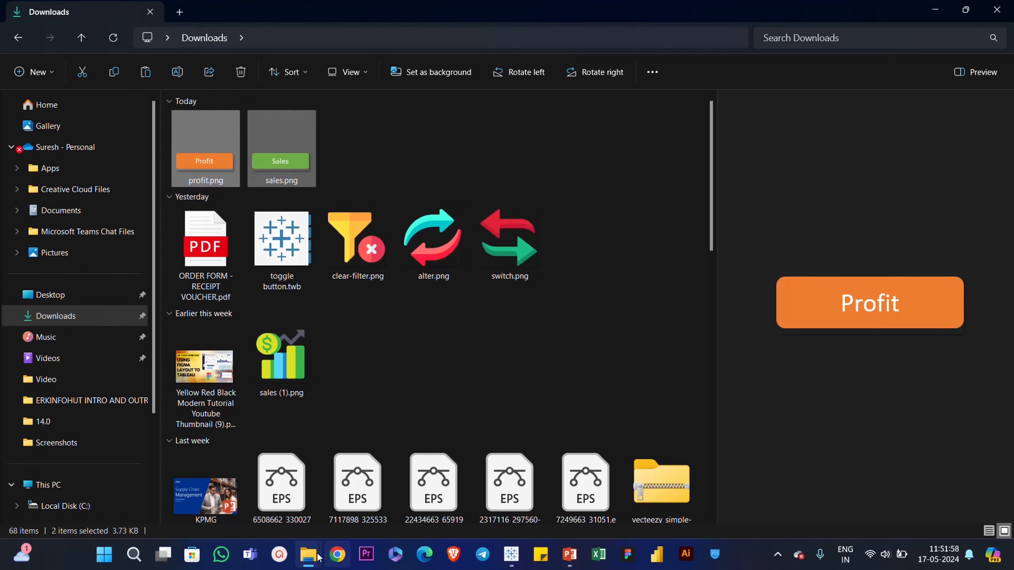
# - Switch to the Tableau toggle button workbook and paste the copied images into the custom Shapes subfolder of My Tableau Repository, then dismiss the repository dialog
pyautogui.moveTo(510, 556)
pyautogui.click(579, 479)
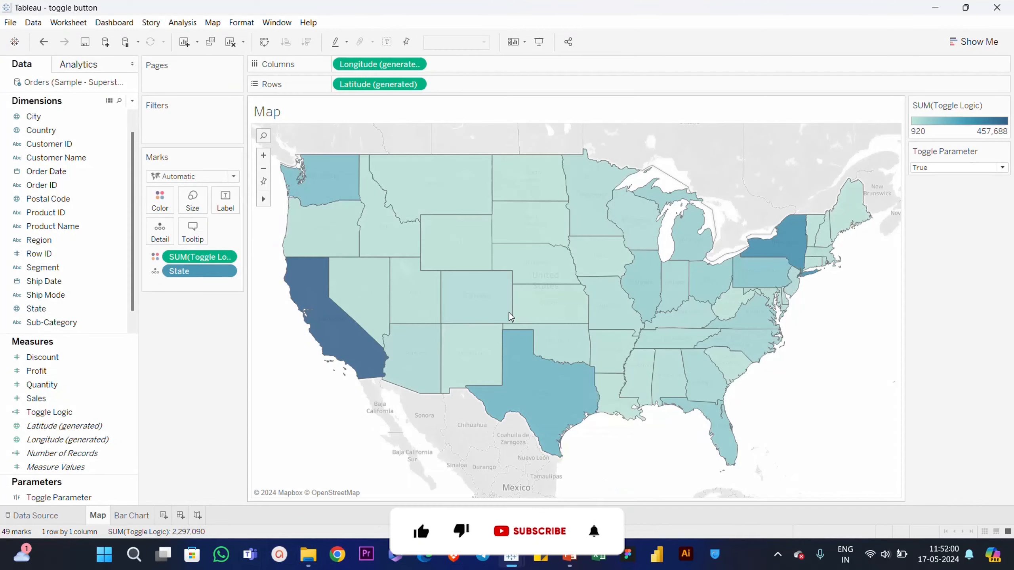
pyautogui.click(9, 22)
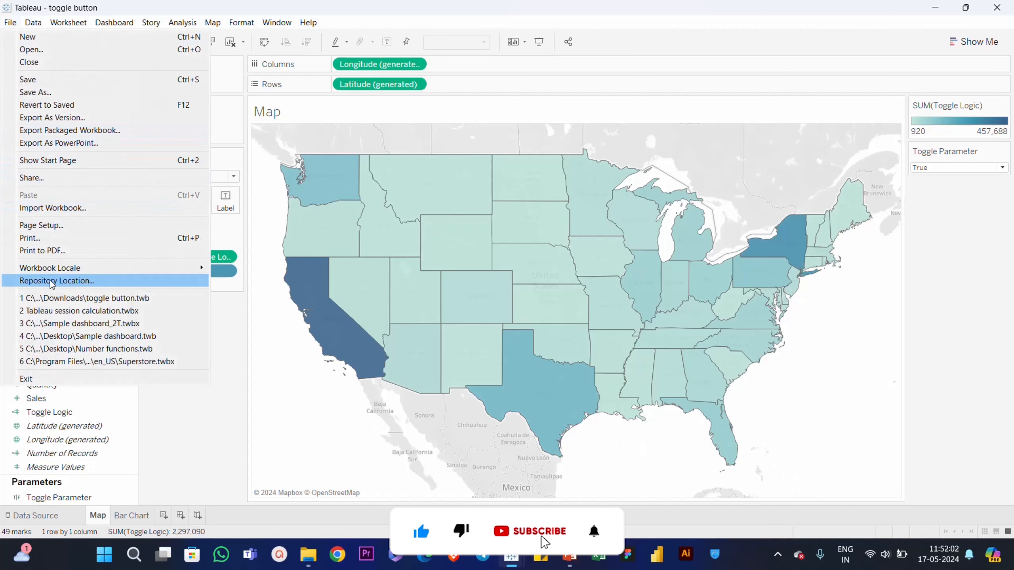
pyautogui.click(120, 282)
pyautogui.doubleClick(226, 275)
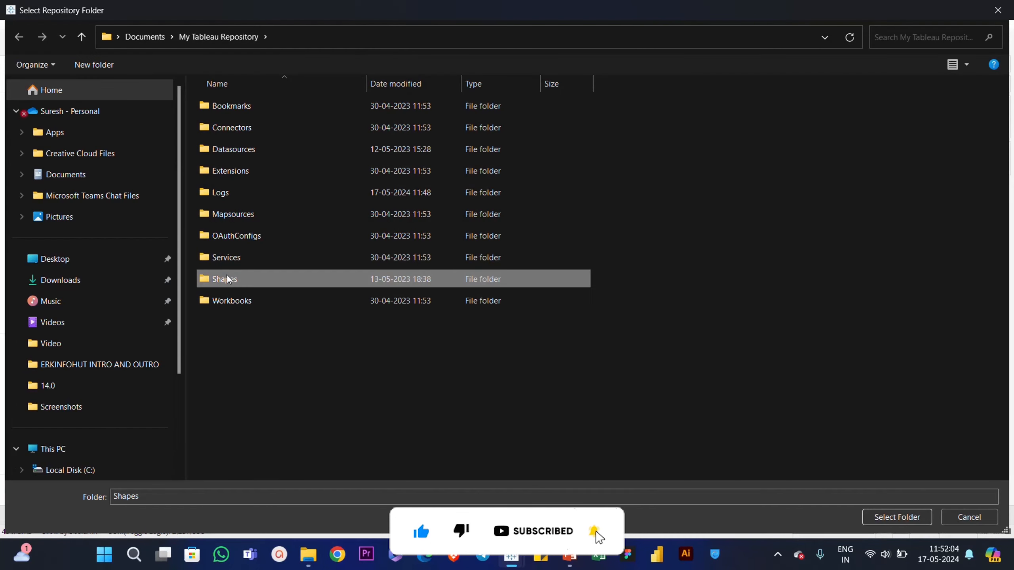
pyautogui.doubleClick(221, 259)
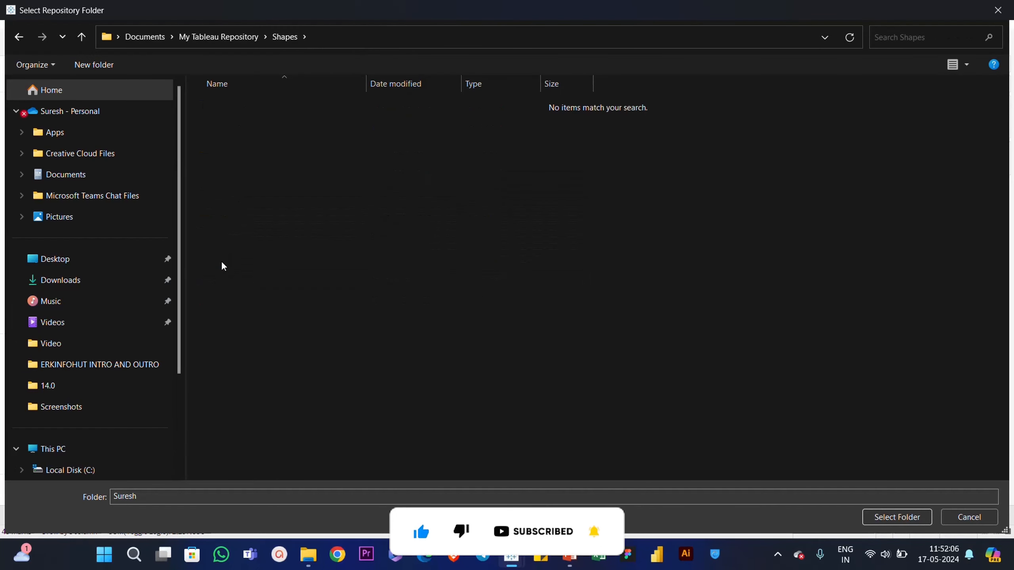
pyautogui.rightClick(269, 164)
pyautogui.click(301, 239)
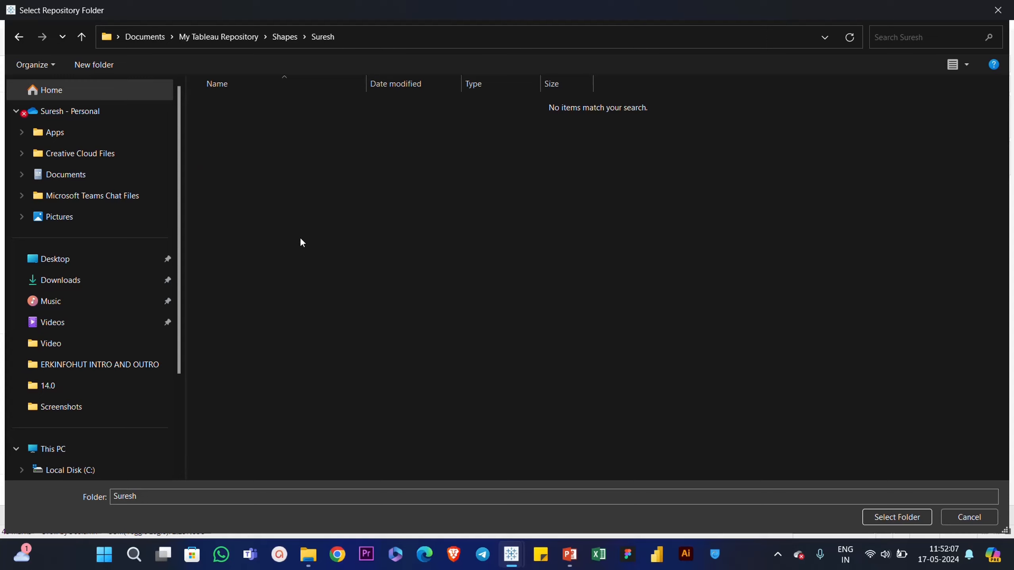
pyautogui.rightClick(351, 209)
pyautogui.click(401, 267)
pyautogui.click(959, 518)
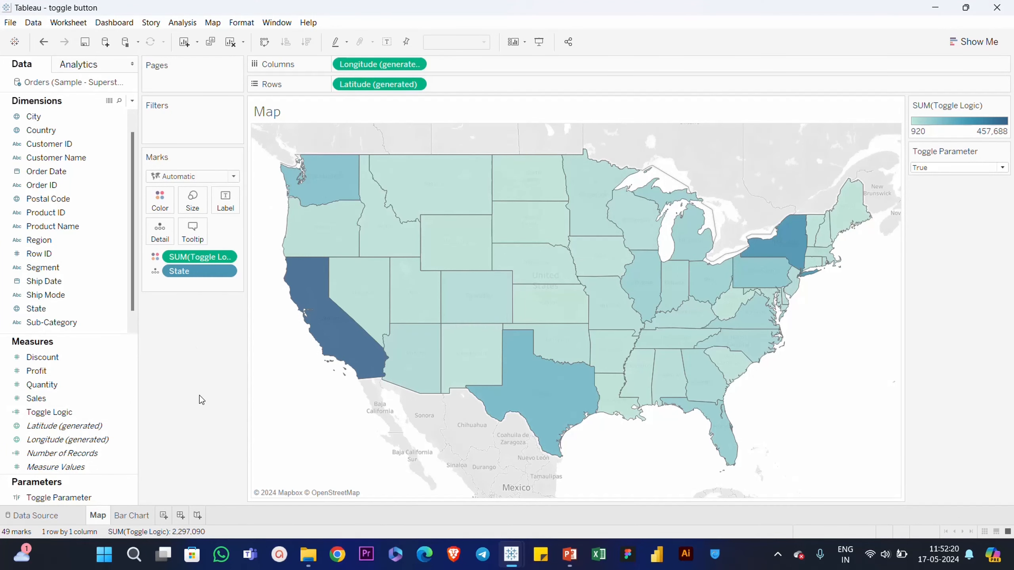
# - Add a new worksheet after Bar Chart and name it "Button"
pyautogui.click(164, 516)
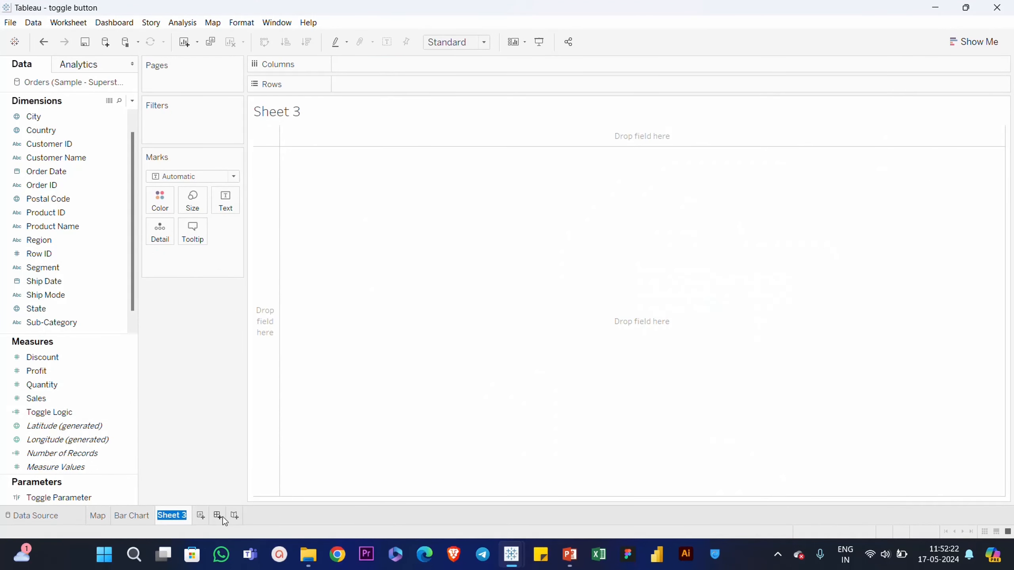
pyautogui.write('Button')
pyautogui.press('Return')
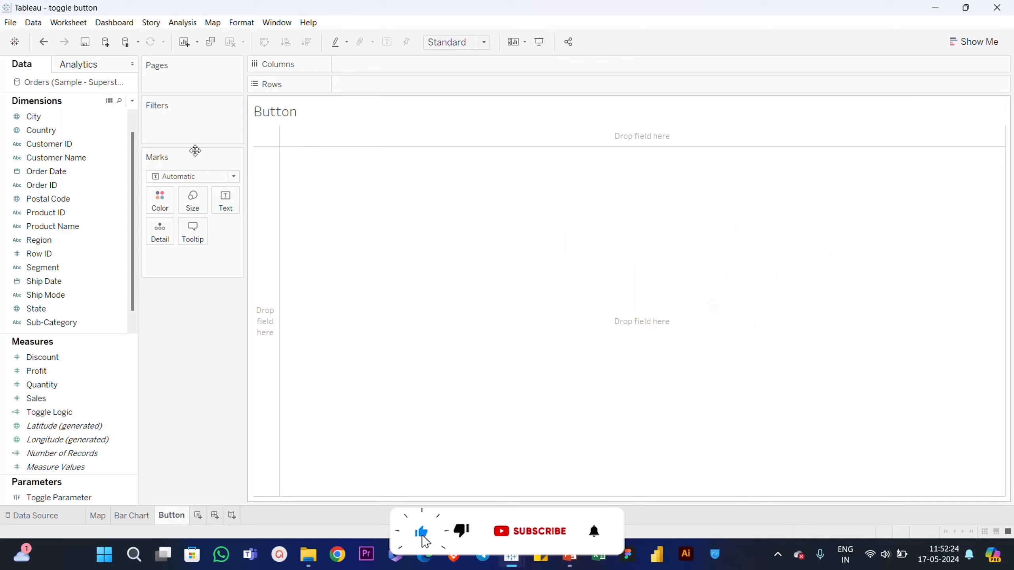
# - Create a calculated field named "Button calc"
pyautogui.click(132, 101)
pyautogui.click(117, 115)
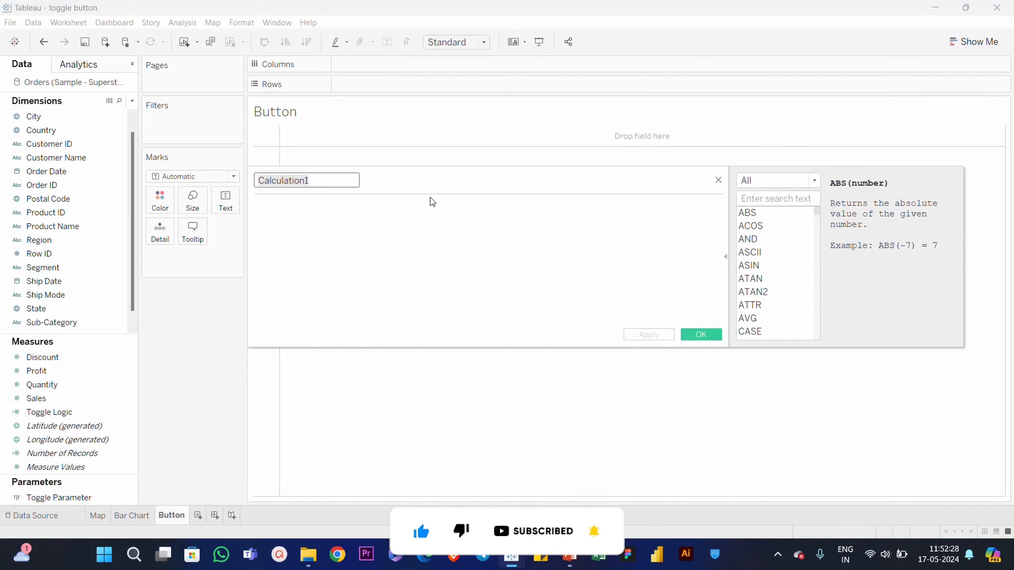
pyautogui.write('Button ')
pyautogui.write('cal')
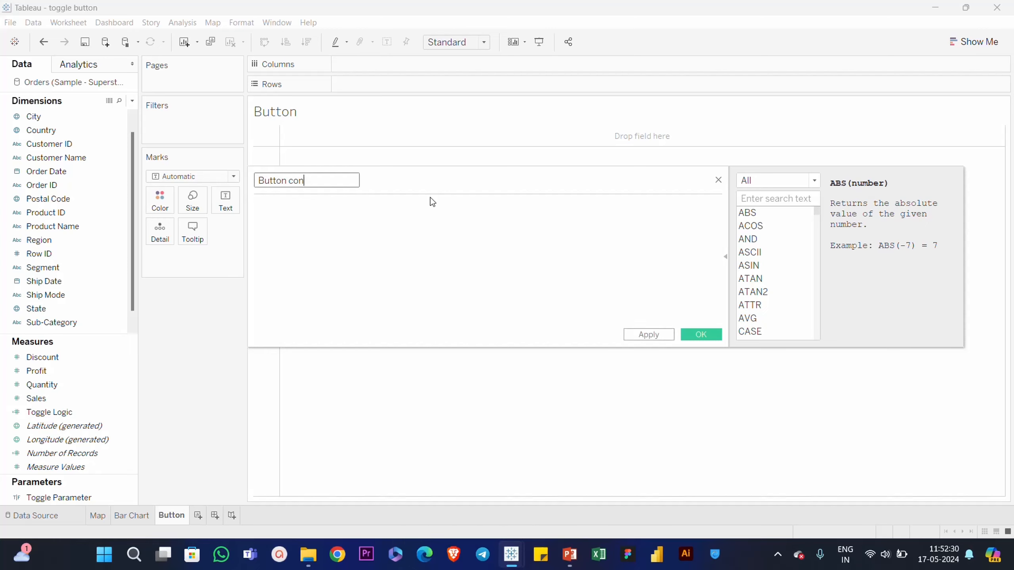
pyautogui.press('BackSpace')
pyautogui.press('BackSpace')
pyautogui.press('BackSpace')
pyautogui.write('calc')
# - Enter the formula IIF([Toggle Parameter]=TRUE, FALSE,TRUE) for Button calc and save the calculated field
pyautogui.press('Tab')
pyautogui.write('IIF')
pyautogui.press('Return')
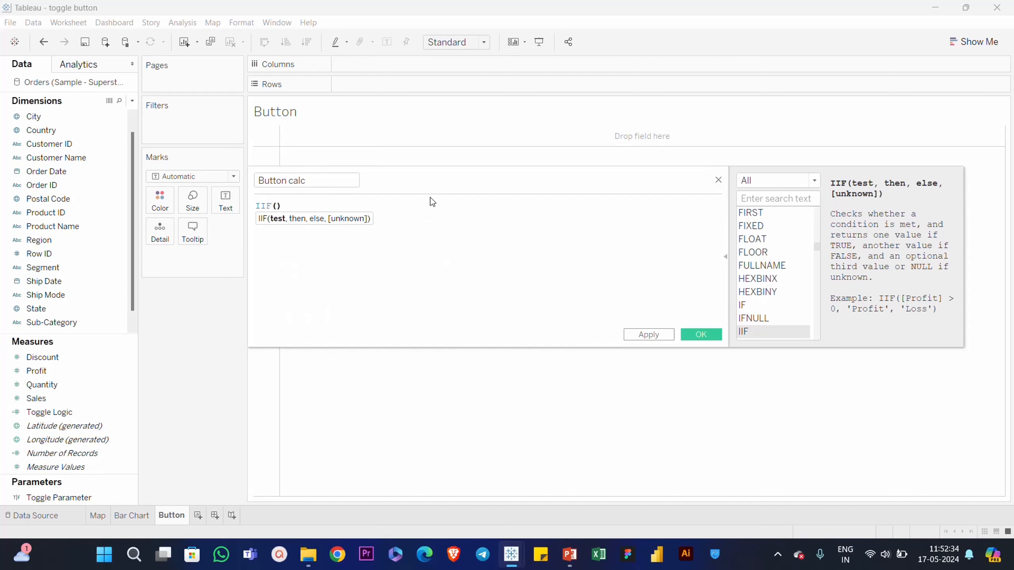
pyautogui.write('to')
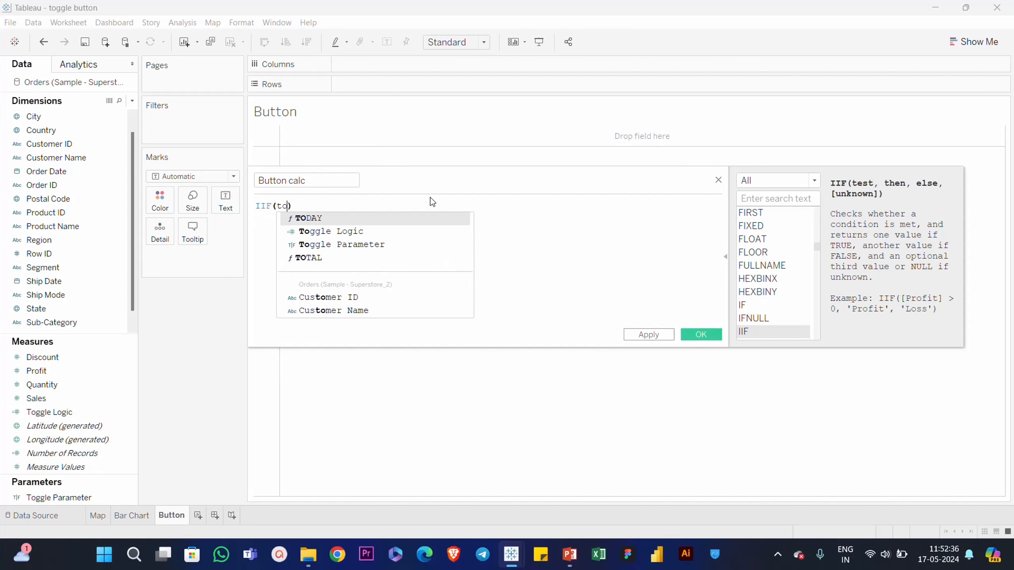
pyautogui.press('Down')
pyautogui.press('Return')
pyautogui.write('=tr')
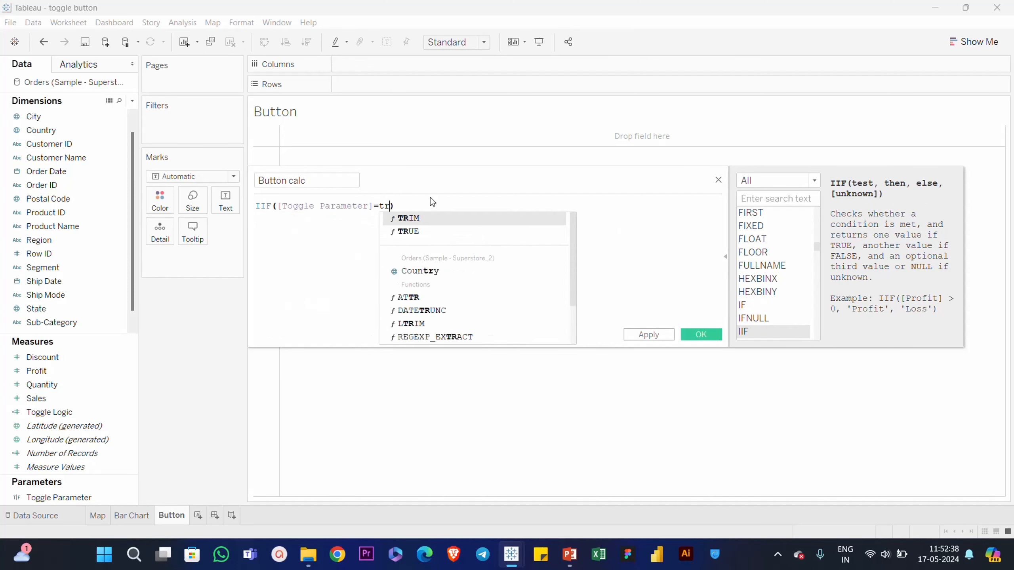
pyautogui.press('Return')
pyautogui.write(', fal')
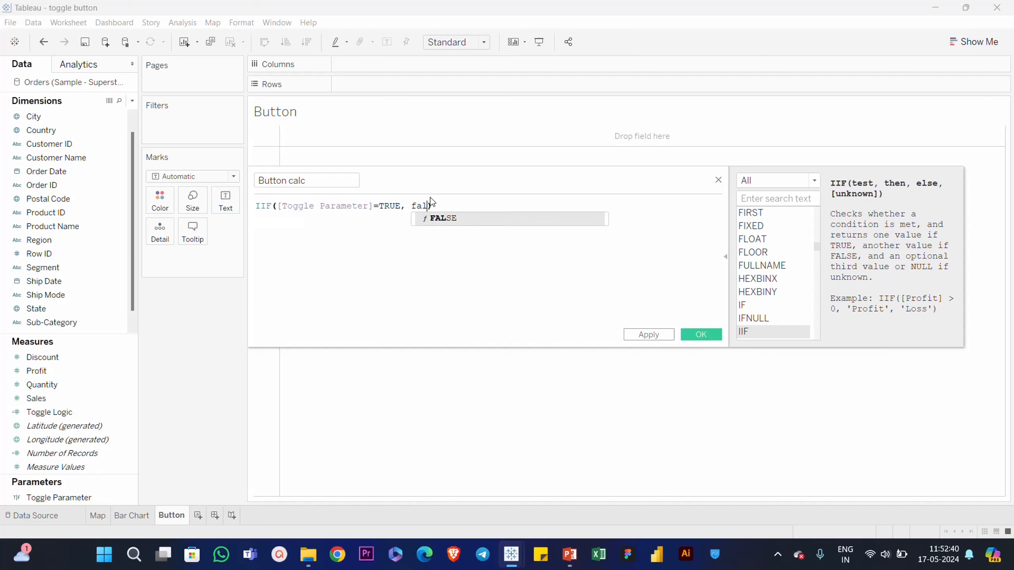
pyautogui.press('Return')
pyautogui.write(',tr')
pyautogui.press('Return')
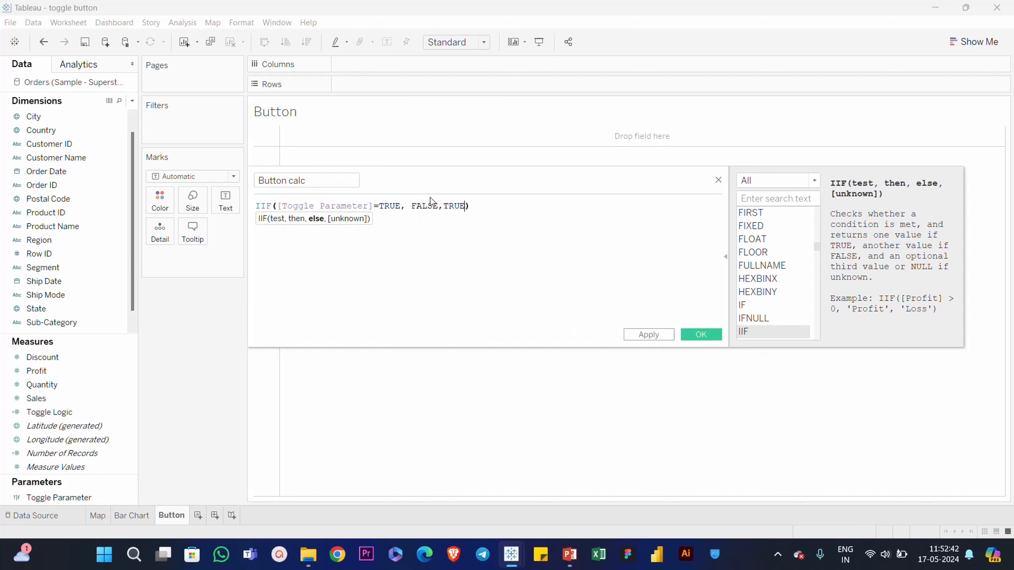
pyautogui.click(477, 205)
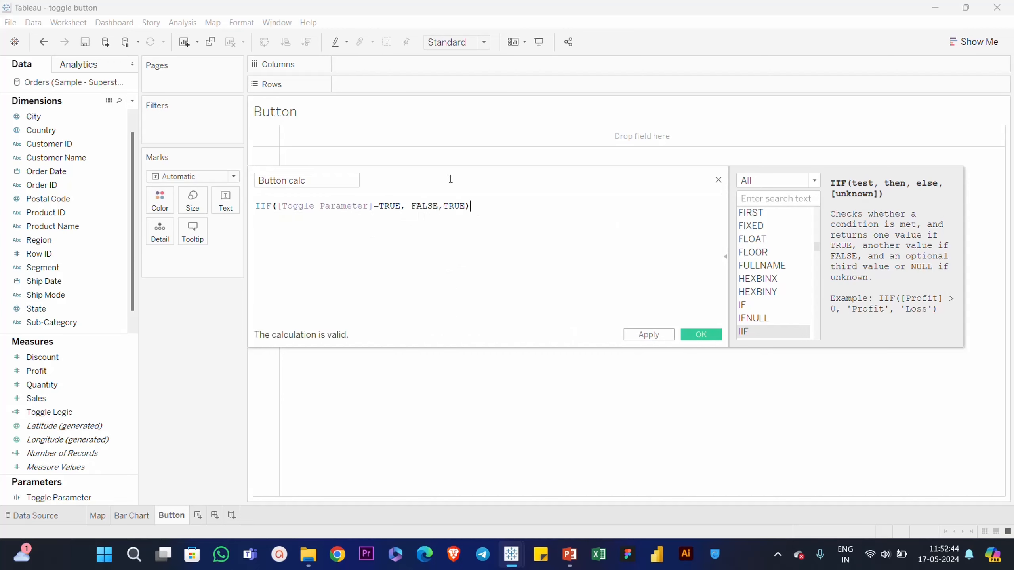
pyautogui.click(655, 338)
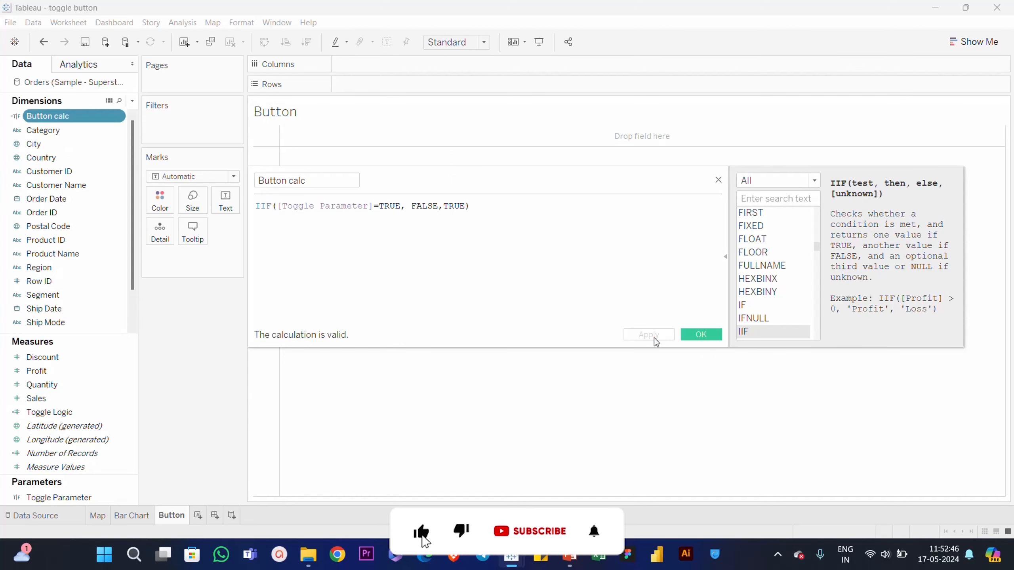
pyautogui.click(696, 336)
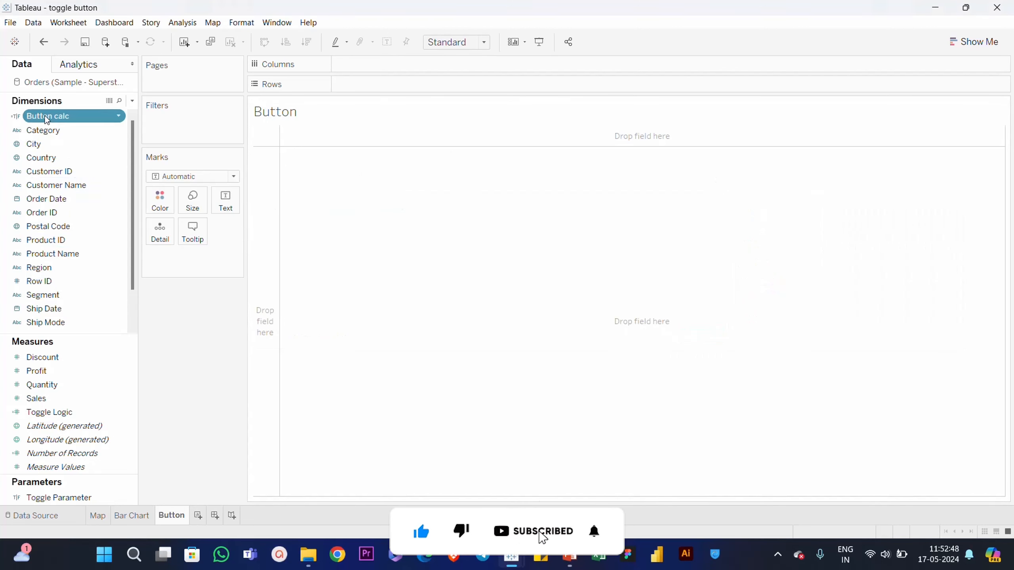
# - Set the Button sheet's mark type to Shape with Button calc as the shape field, and show the Toggle Parameter control
pyautogui.click(184, 177)
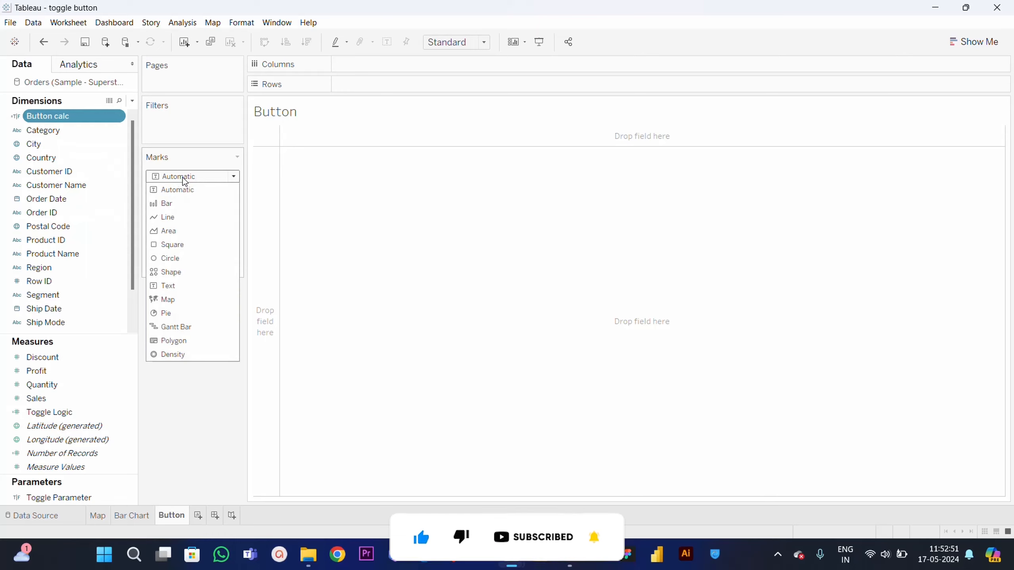
pyautogui.click(174, 272)
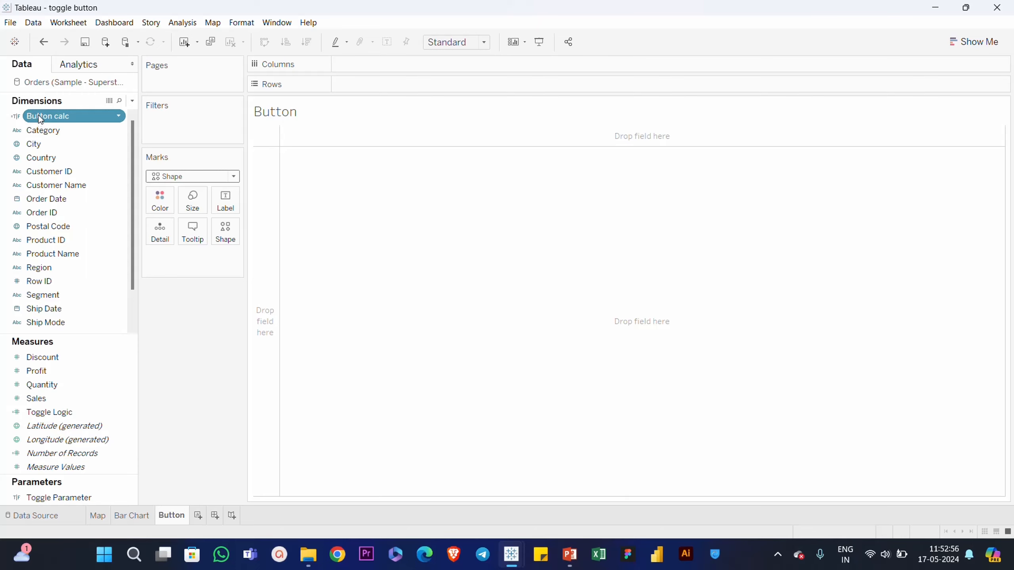
pyautogui.moveTo(40, 120); pyautogui.dragTo(229, 241)
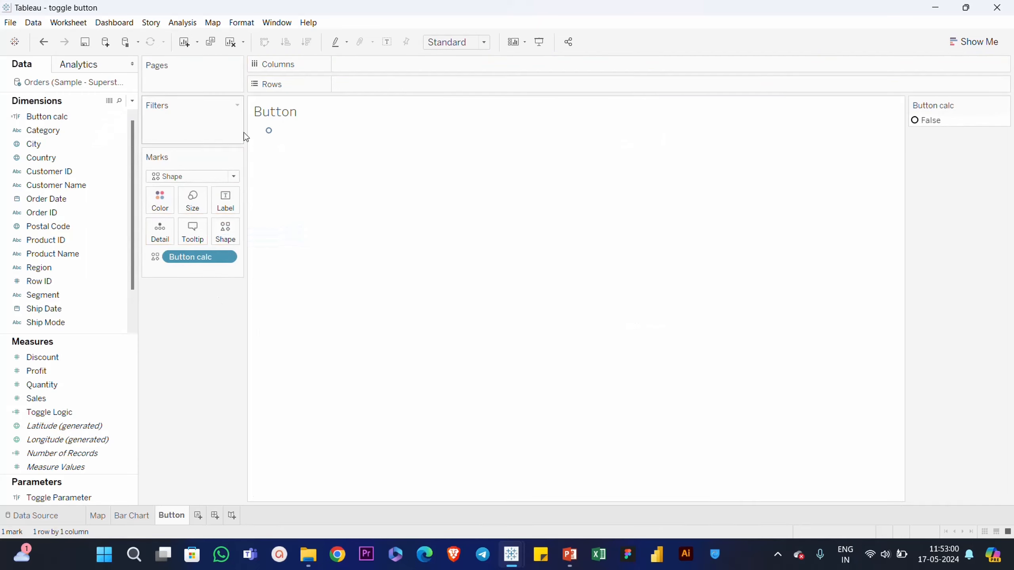
pyautogui.moveTo(269, 133)
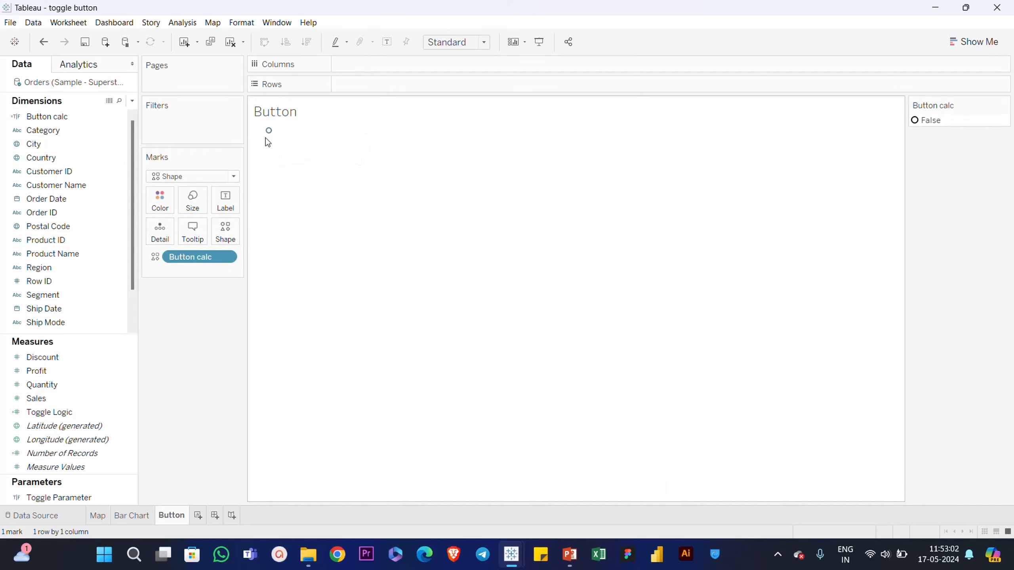
pyautogui.rightClick(66, 498)
pyautogui.click(128, 307)
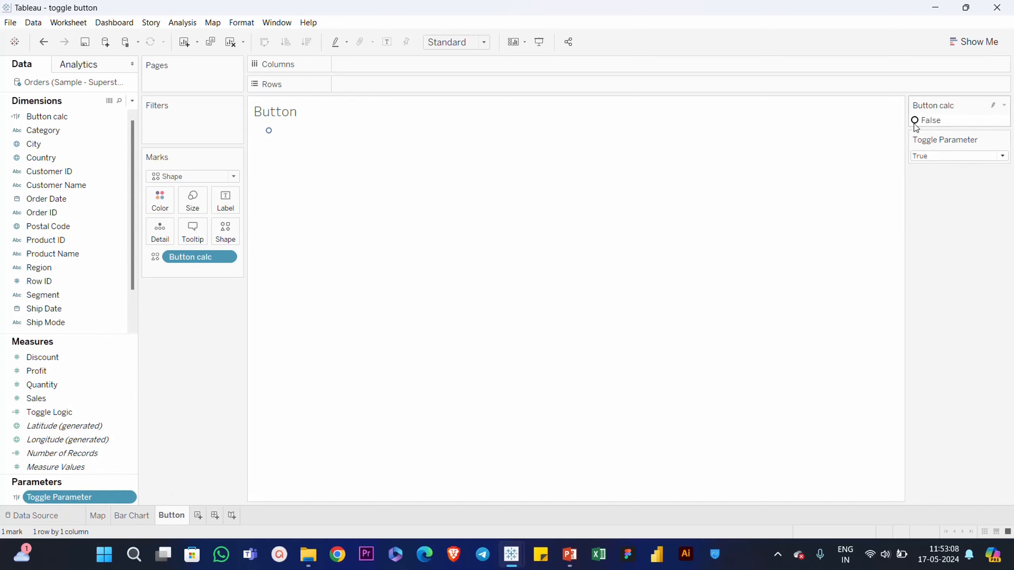
# - Assign the green Sales button image from the custom shape palette to Button calc's False item
pyautogui.doubleClick(930, 121)
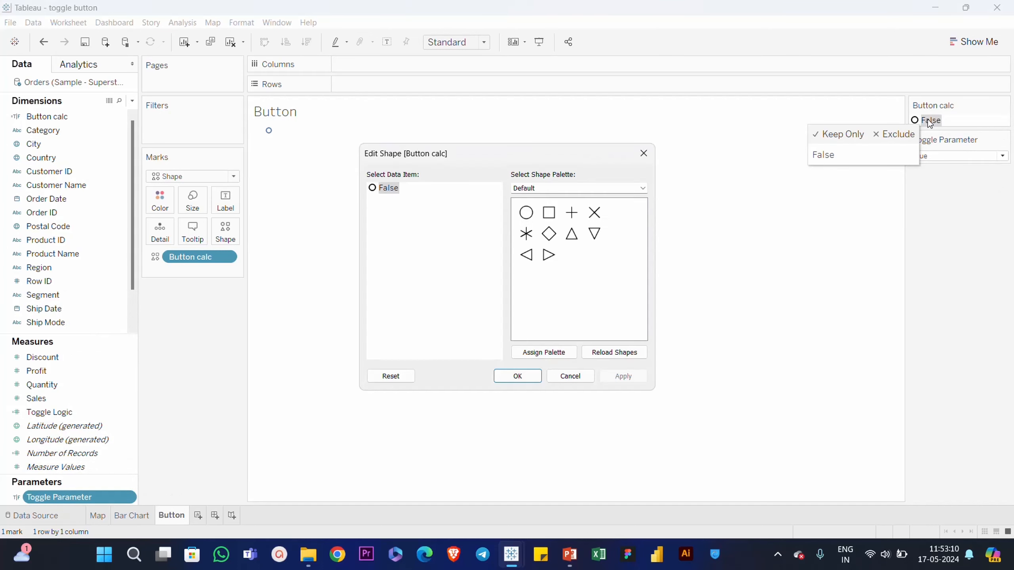
pyautogui.click(579, 190)
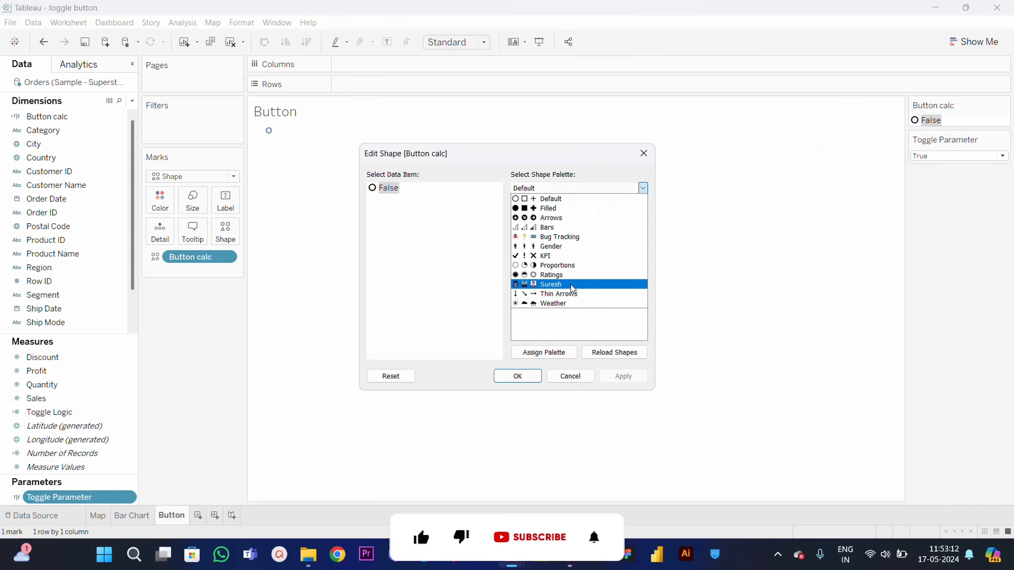
pyautogui.click(570, 284)
pyautogui.click(593, 353)
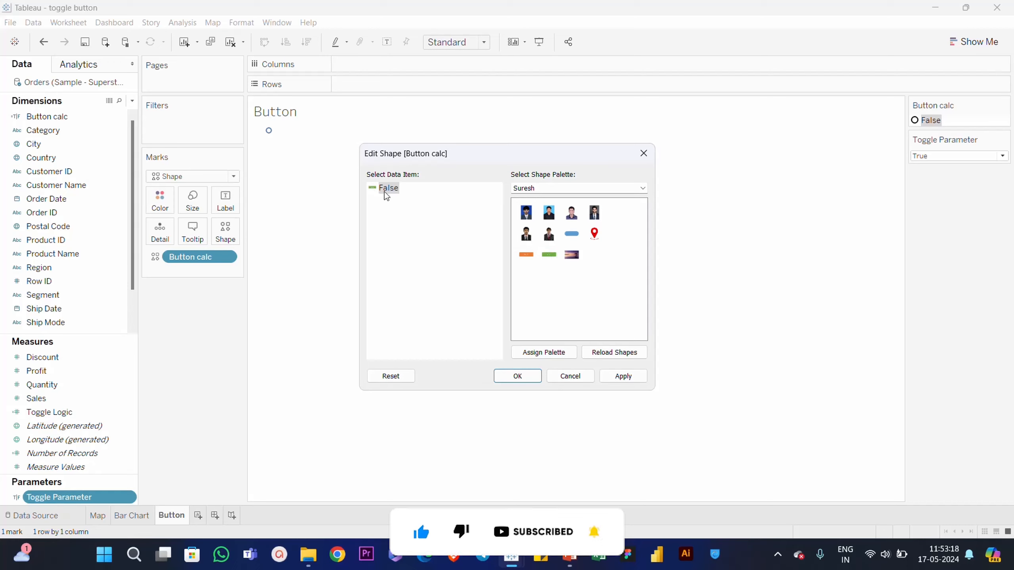
pyautogui.click(631, 377)
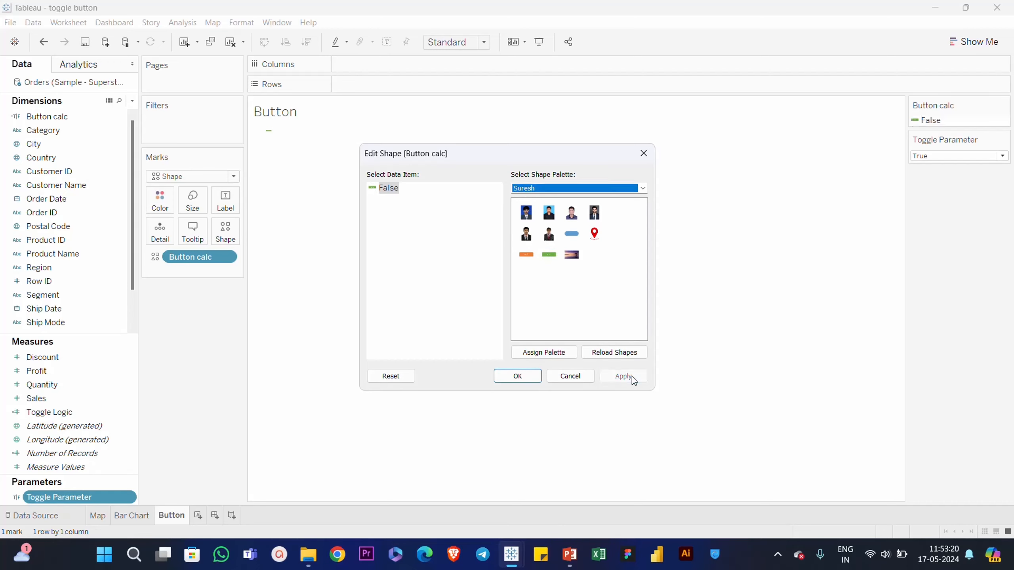
pyautogui.click(527, 374)
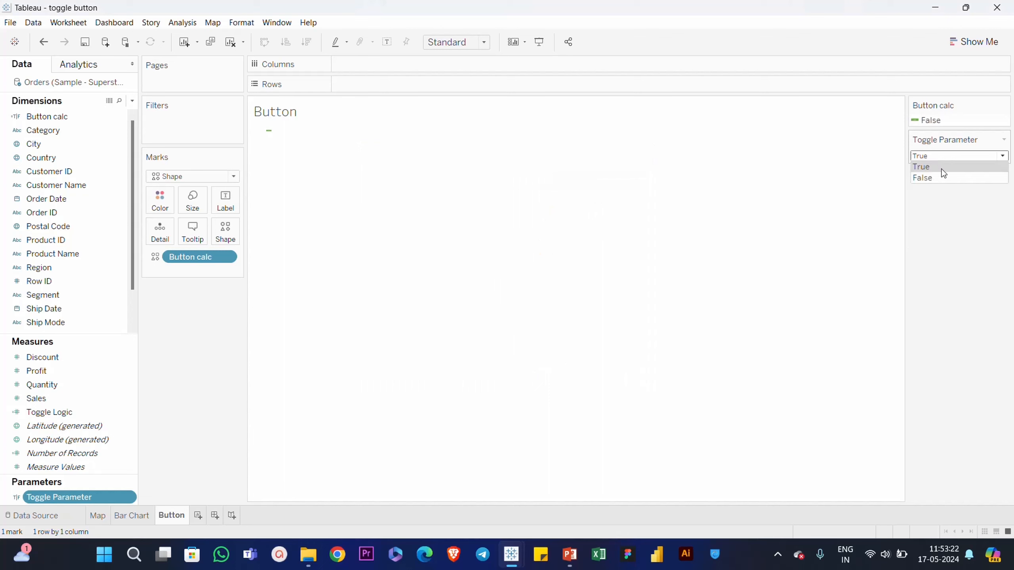
# - Switch Toggle Parameter to False and assign the orange Profit button image from the custom shape palette to Button calc's True item
pyautogui.click(942, 177)
pyautogui.doubleClick(929, 121)
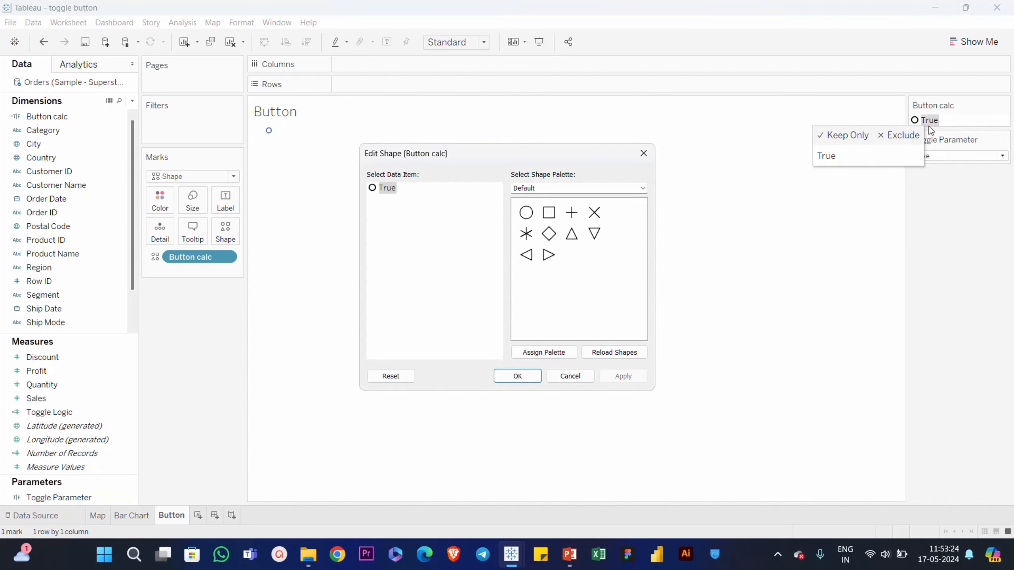
pyautogui.click(568, 190)
pyautogui.click(575, 287)
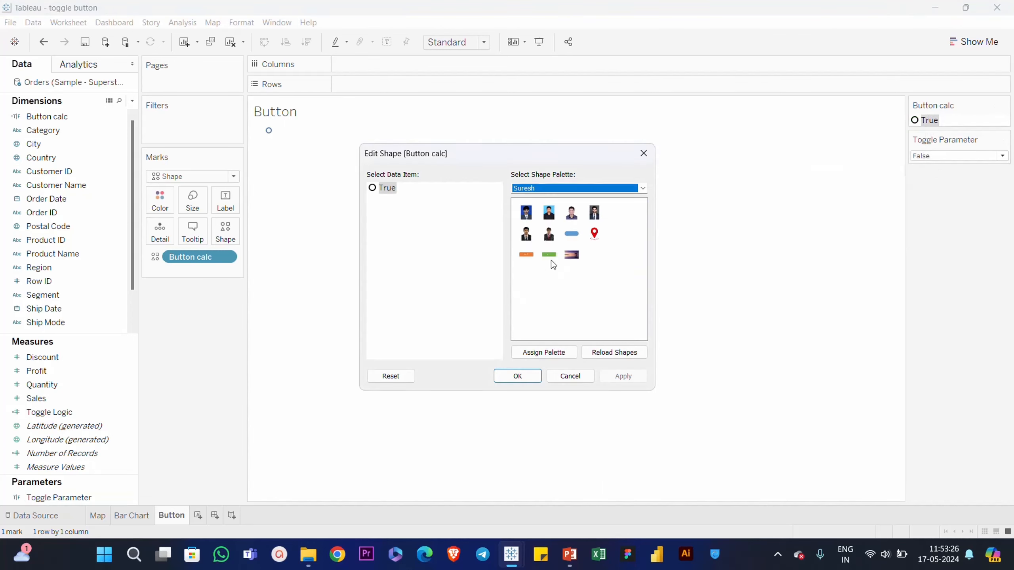
pyautogui.click(527, 254)
pyautogui.click(610, 375)
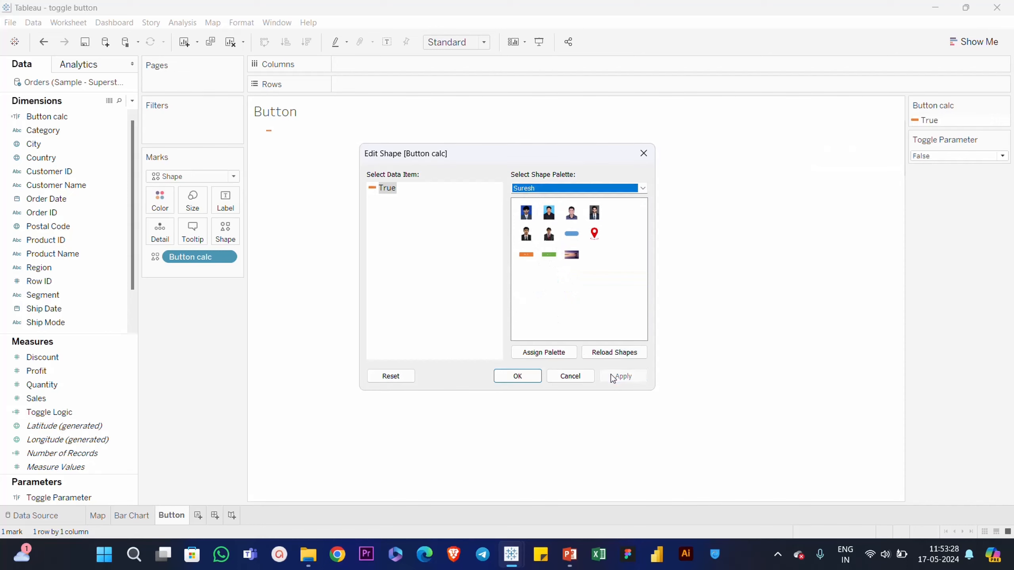
pyautogui.click(517, 375)
# - Fit the Button sheet to Entire View and test the button by alternating Toggle Parameter between True and False, ending on True
pyautogui.click(478, 44)
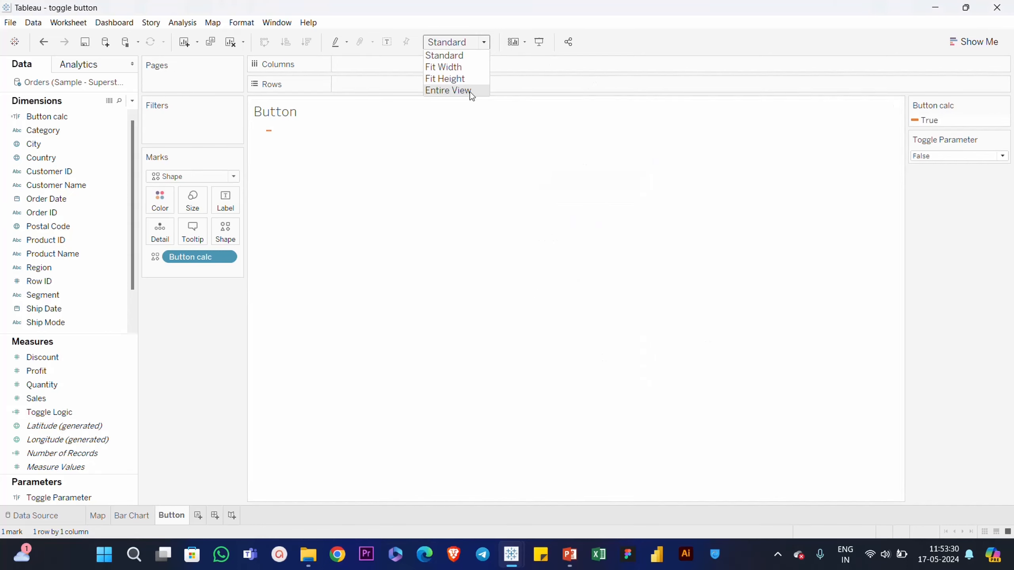
pyautogui.click(469, 92)
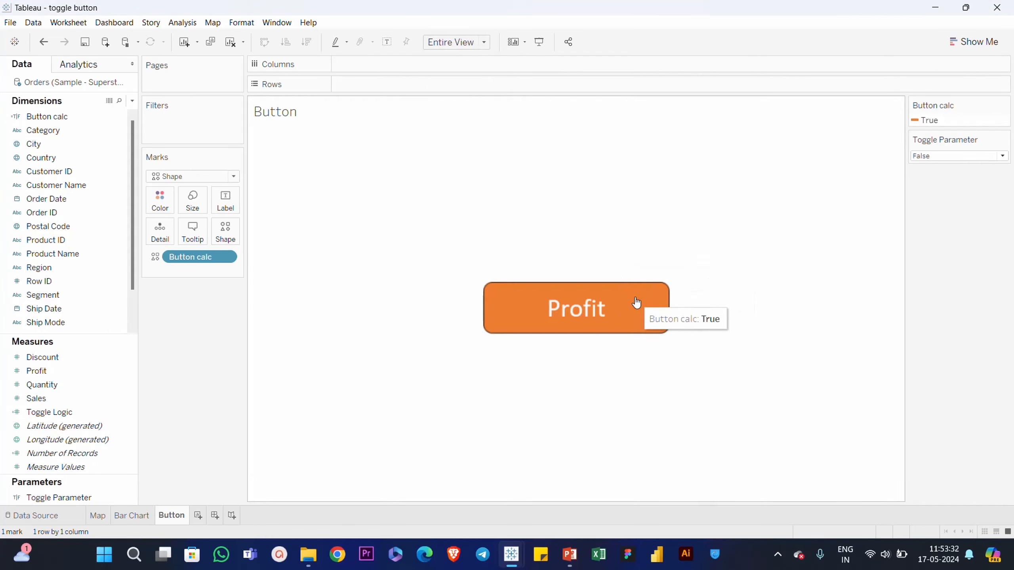
pyautogui.click(933, 159)
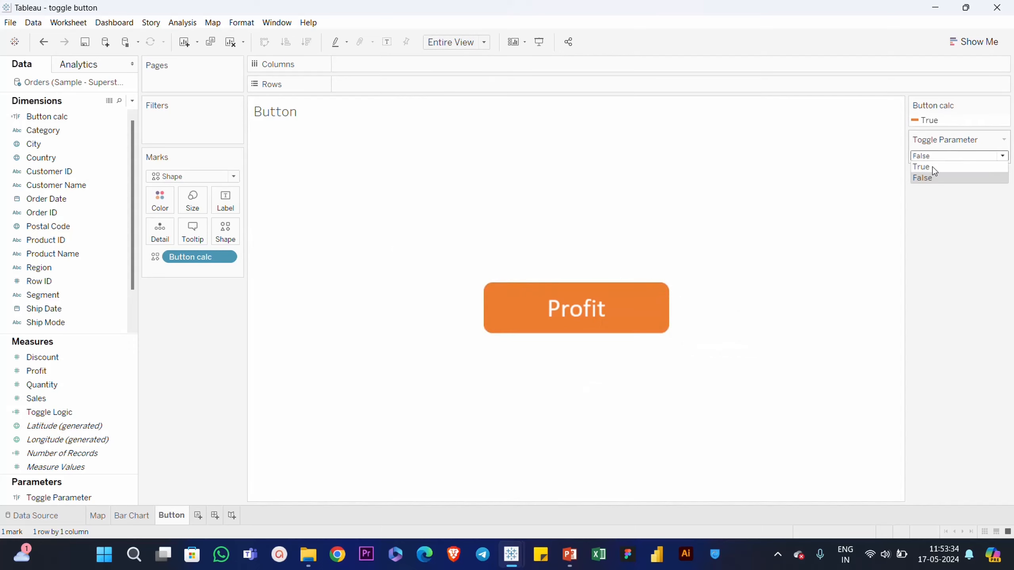
pyautogui.click(933, 167)
pyautogui.click(925, 157)
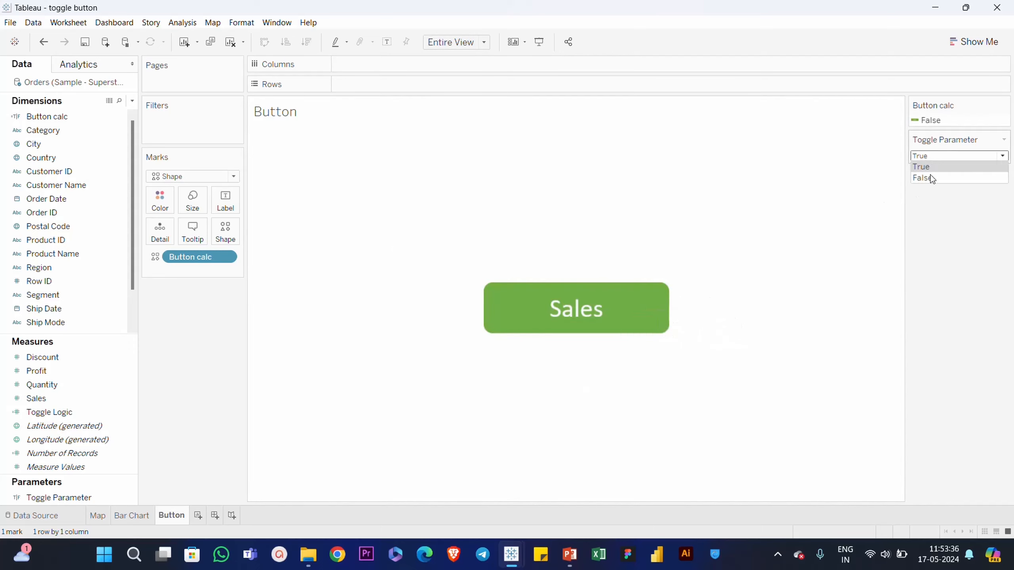
pyautogui.click(928, 177)
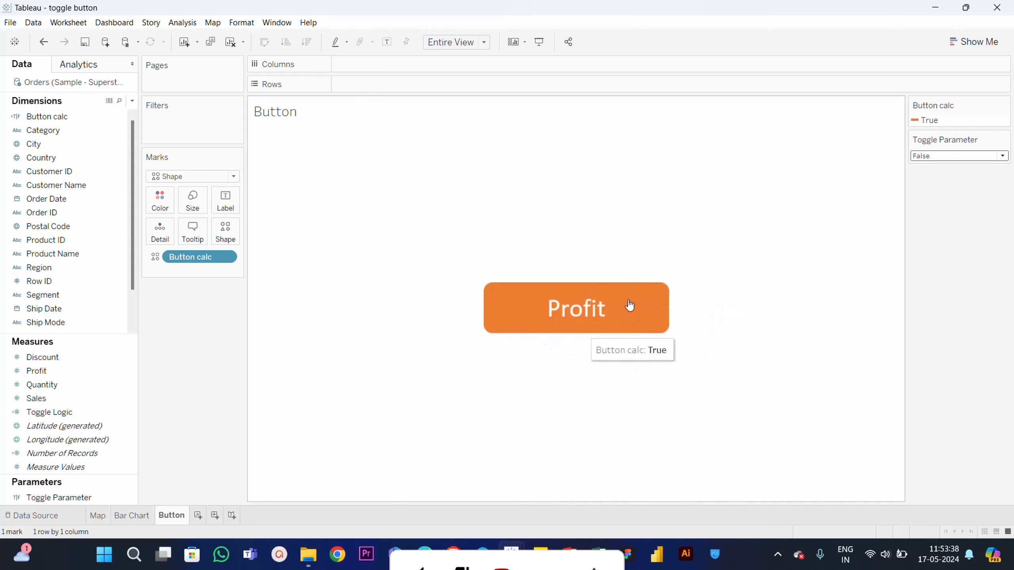
pyautogui.click(936, 157)
pyautogui.click(936, 166)
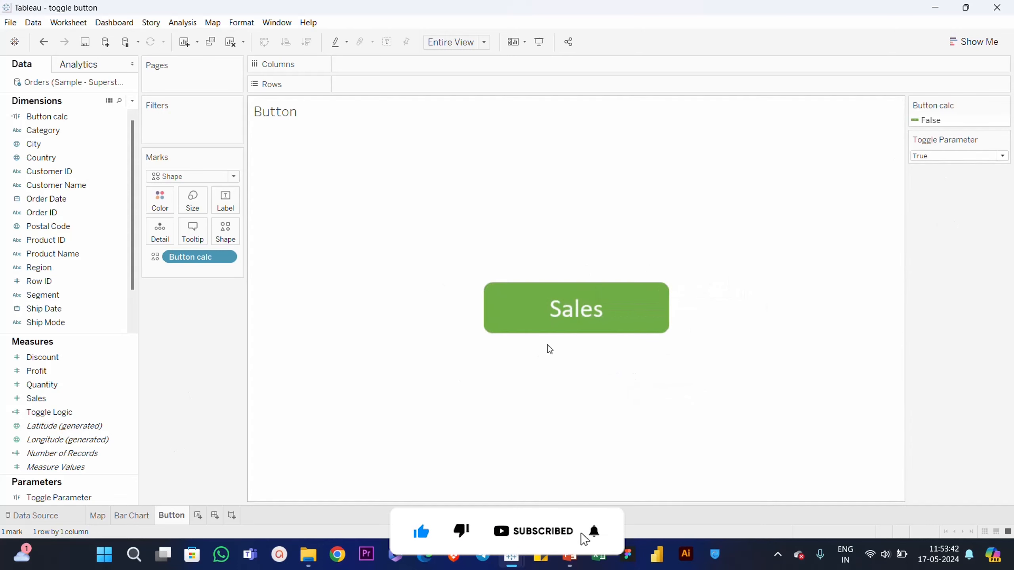
# - Create a new dashboard containing the Map sheet and remove its Toggle Parameter control and Toggle Logic colour legend
pyautogui.click(215, 515)
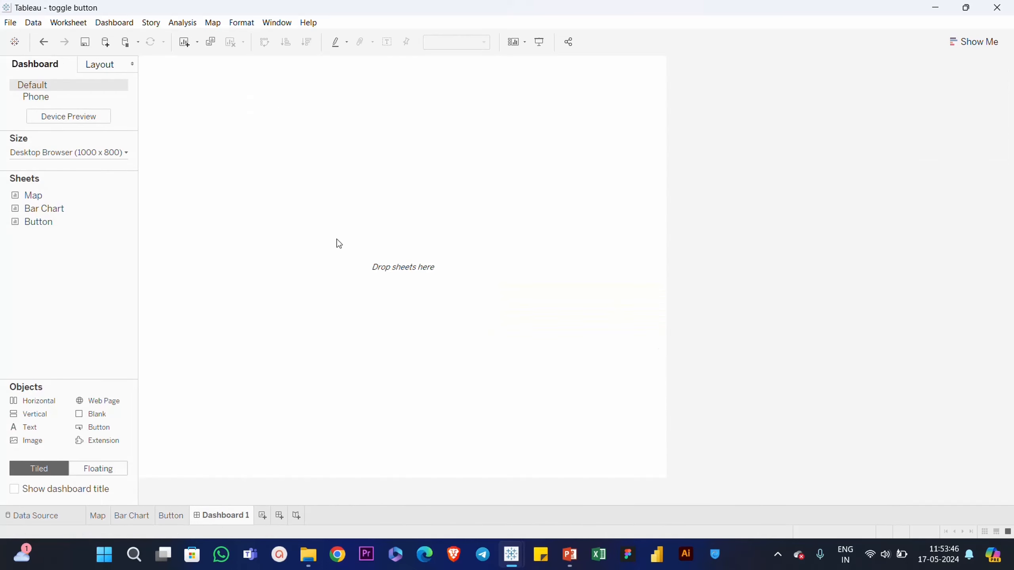
pyautogui.moveTo(40, 194); pyautogui.dragTo(234, 232)
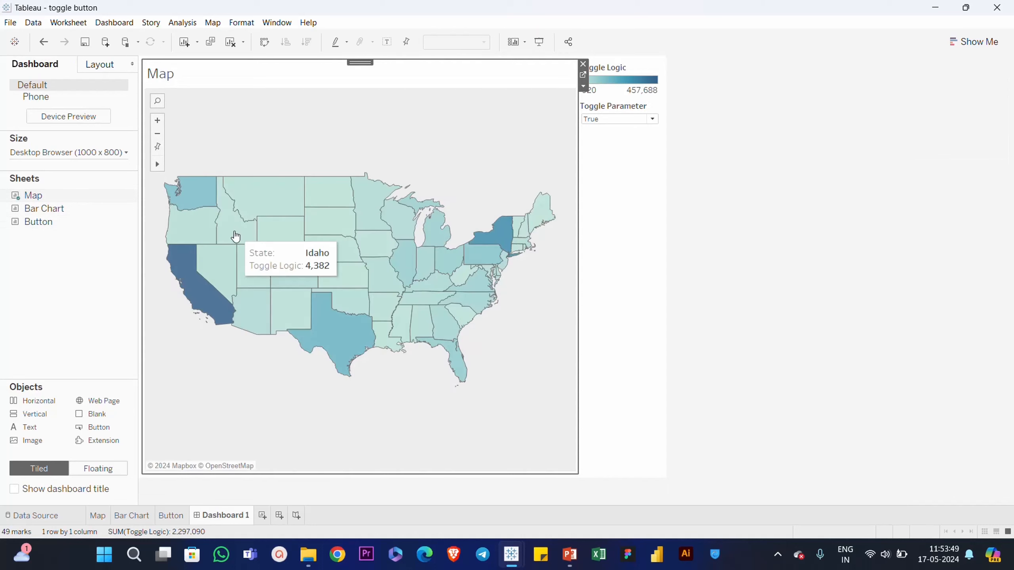
pyautogui.click(650, 105)
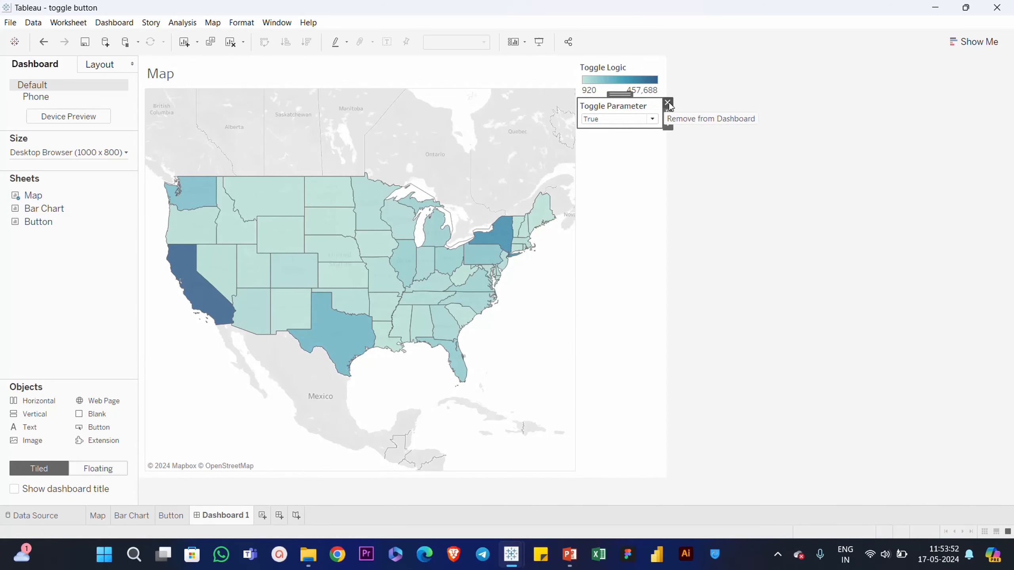
pyautogui.click(668, 103)
pyautogui.click(647, 69)
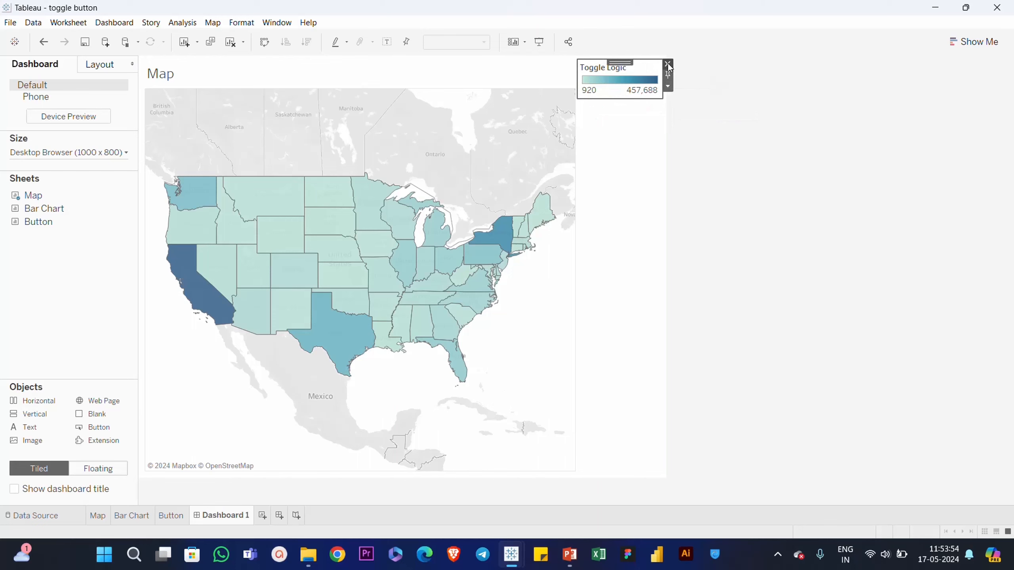
pyautogui.click(670, 68)
# - Place the Bar Chart sheet beside the map and delete the layout container holding the Toggle Parameter control
pyautogui.moveTo(52, 208); pyautogui.dragTo(480, 236)
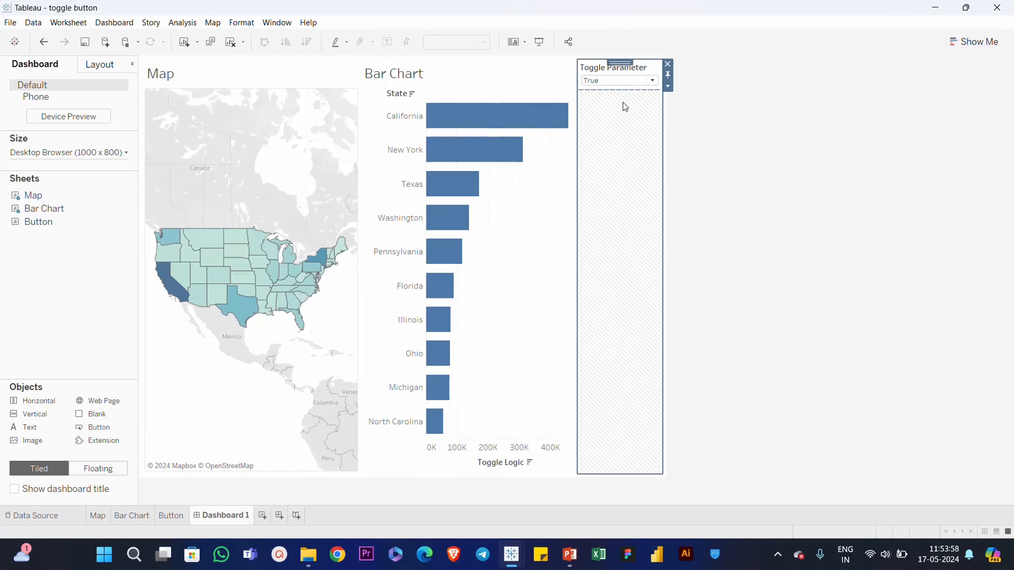
pyautogui.click(668, 65)
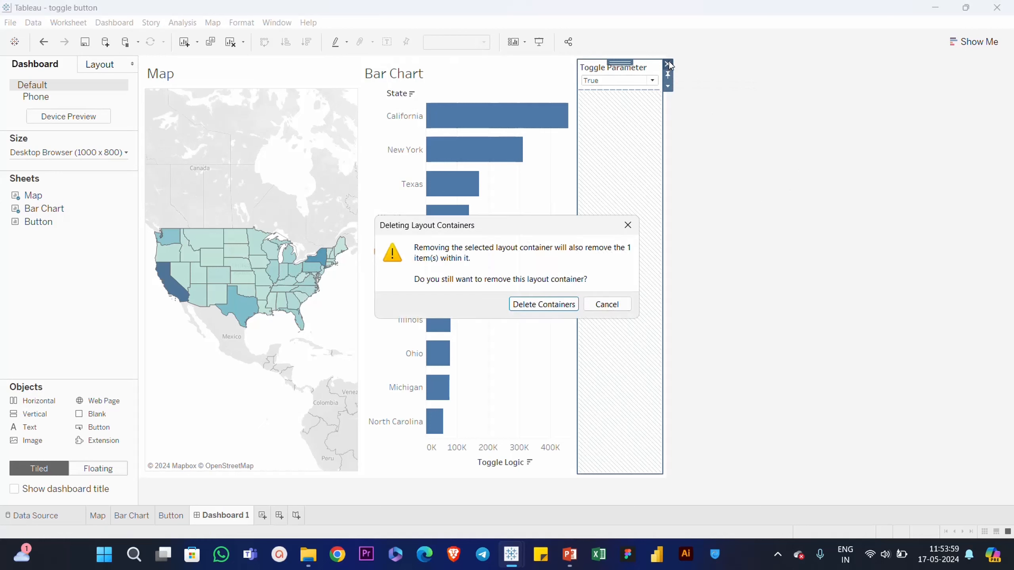
pyautogui.click(567, 303)
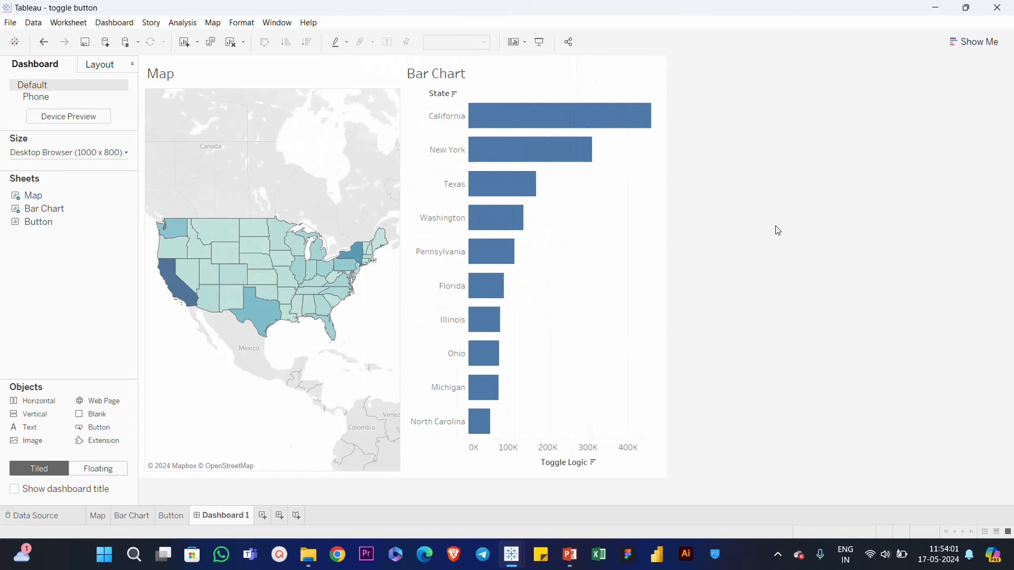
# - Add a horizontal container spanning the dashboard above the map and bar chart, and shrink it to a narrow header band
pyautogui.click(274, 77)
pyautogui.click(402, 74)
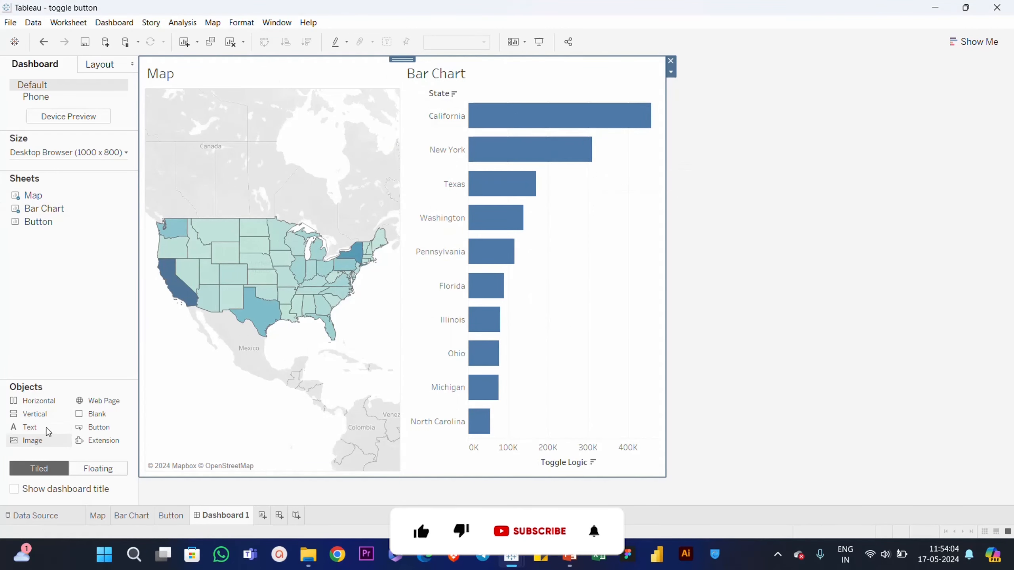
pyautogui.moveTo(50, 400); pyautogui.dragTo(400, 68)
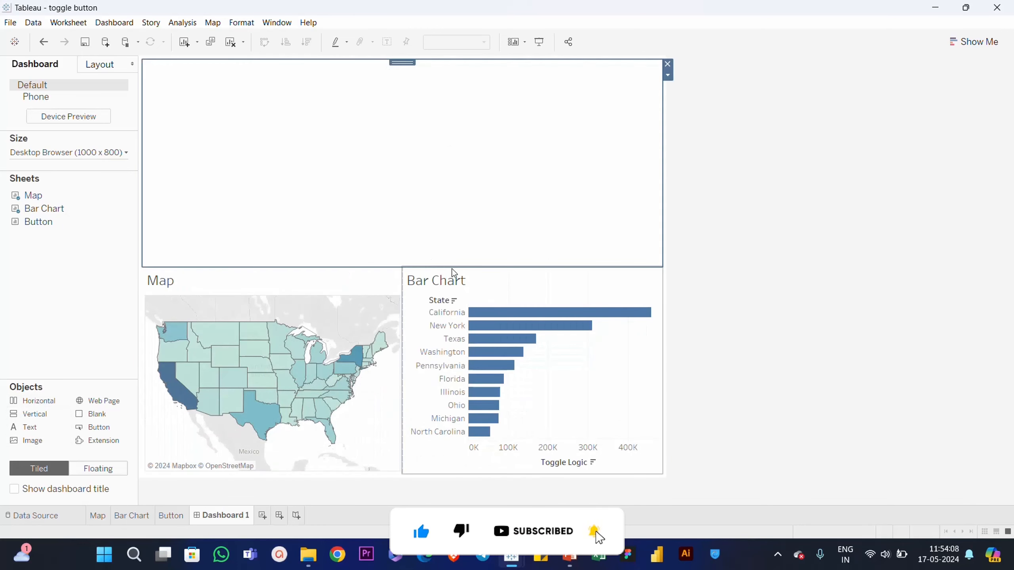
pyautogui.moveTo(454, 268); pyautogui.dragTo(474, 142)
pyautogui.moveTo(475, 130); pyautogui.dragTo(475, 130)
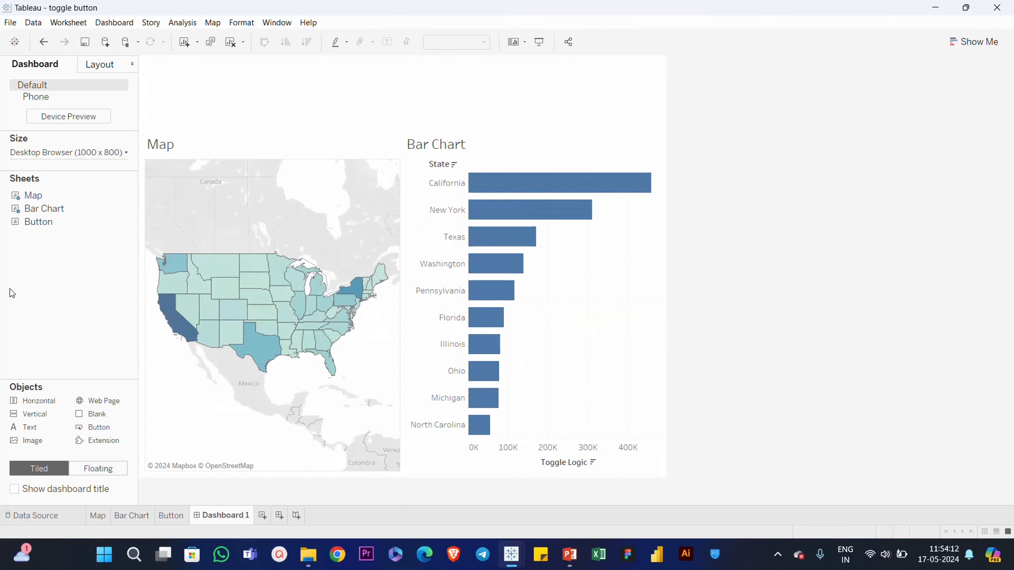
# - Place the Button sheet as a floating object over the header band and remove its Button calc legend and Toggle Parameter control
pyautogui.click(94, 467)
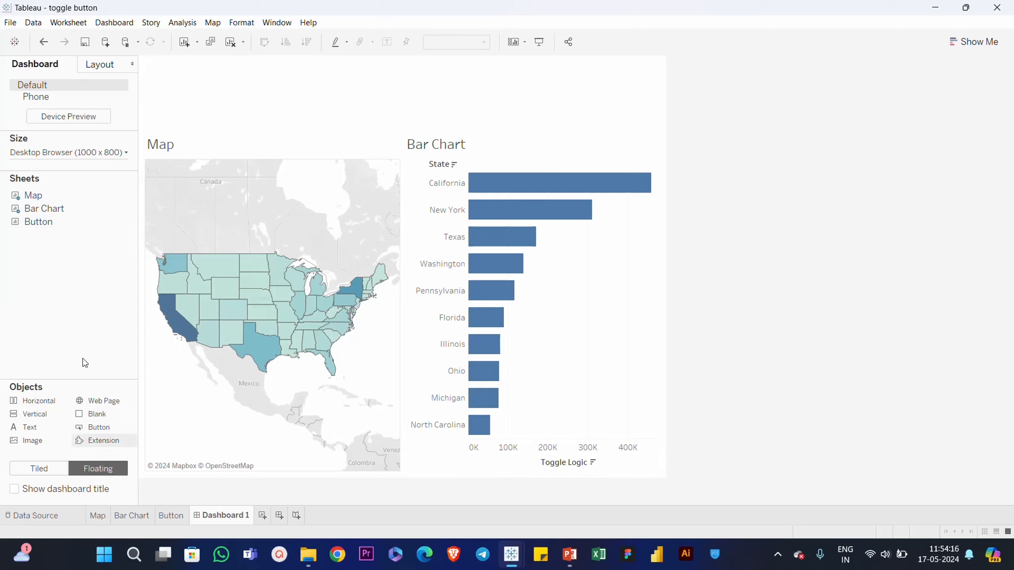
pyautogui.moveTo(34, 225); pyautogui.dragTo(283, 72)
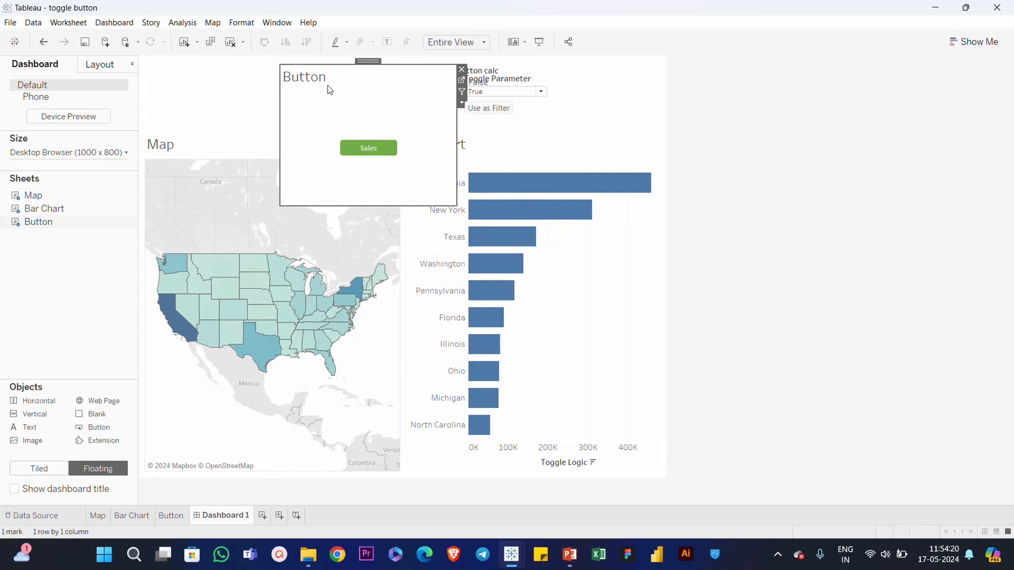
pyautogui.click(521, 71)
pyautogui.click(536, 70)
pyautogui.click(540, 81)
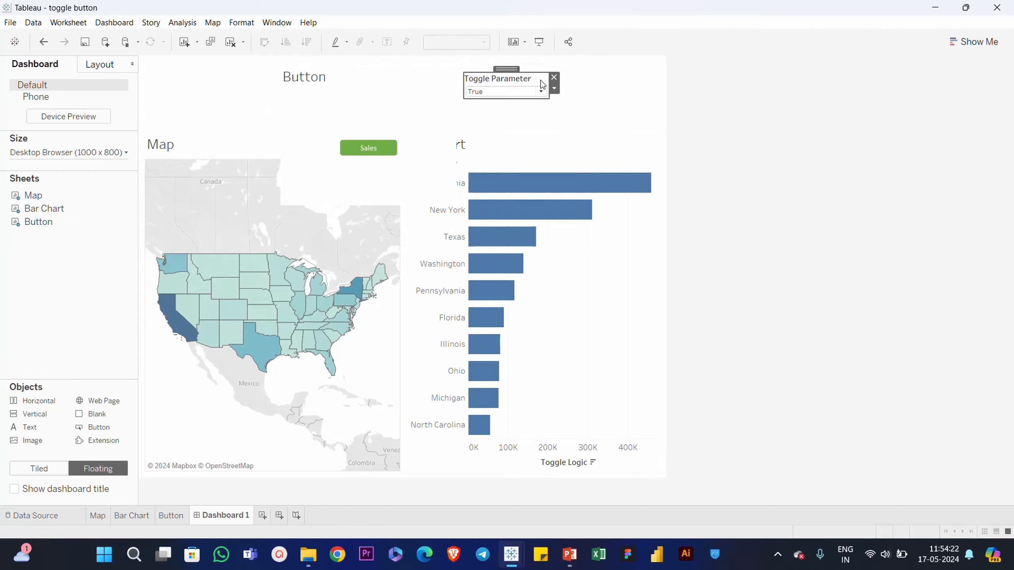
pyautogui.click(555, 77)
pyautogui.click(397, 100)
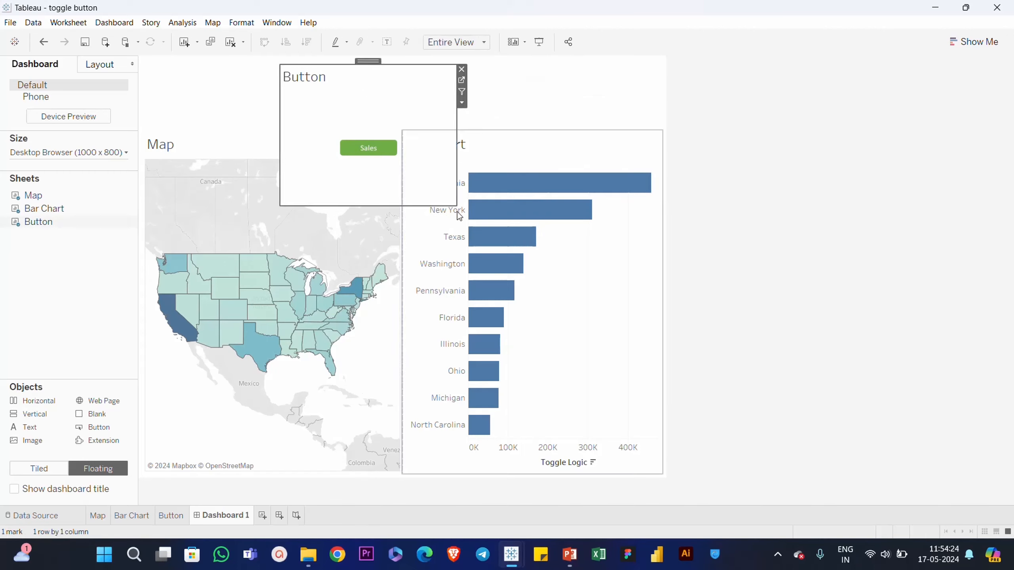
# - Shrink the floating Button sheet to fit within the header band and hide its title
pyautogui.moveTo(456, 203); pyautogui.dragTo(426, 118)
pyautogui.rightClick(301, 82)
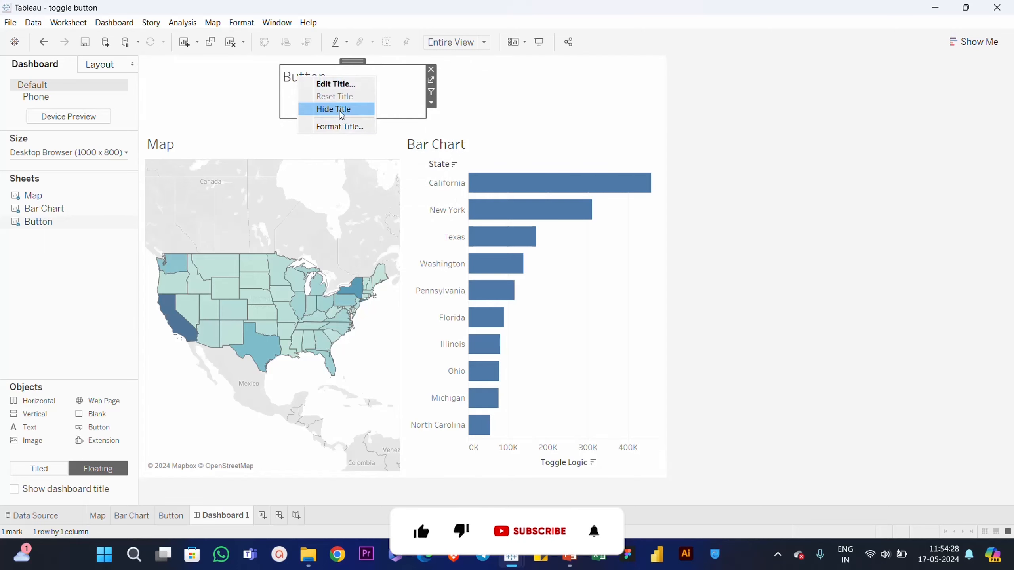
pyautogui.click(328, 106)
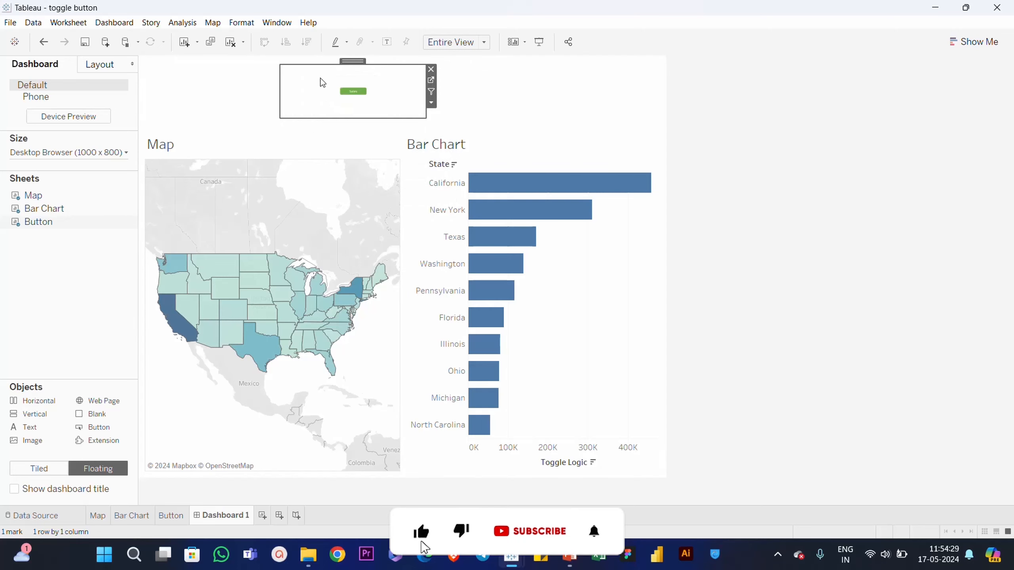
pyautogui.click(432, 103)
pyautogui.moveTo(499, 142)
pyautogui.click(586, 182)
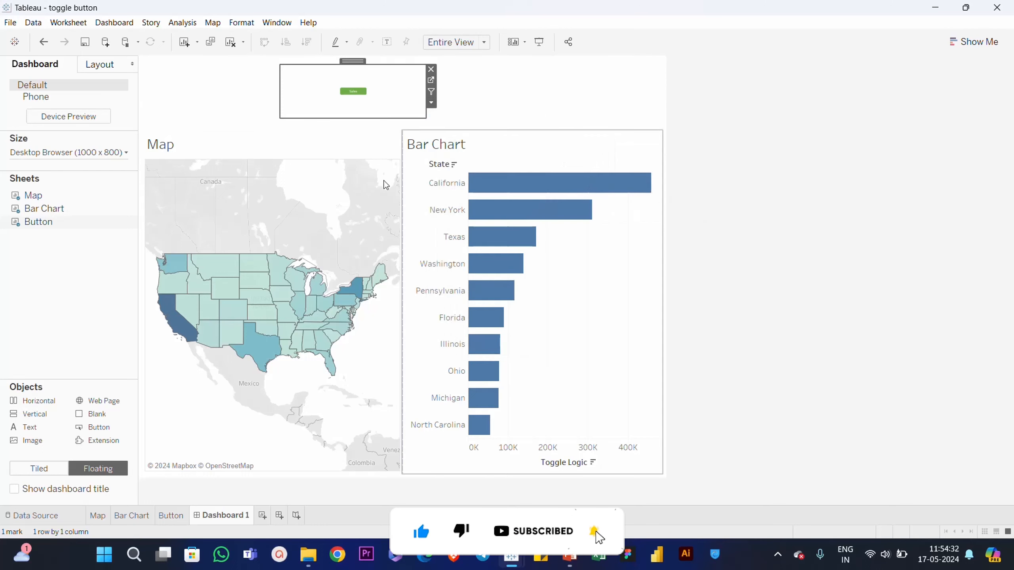
# - Enlarge the shape mark on the Button sheet so the button image fills more of its dashboard object, and return to the dashboard
pyautogui.click(171, 516)
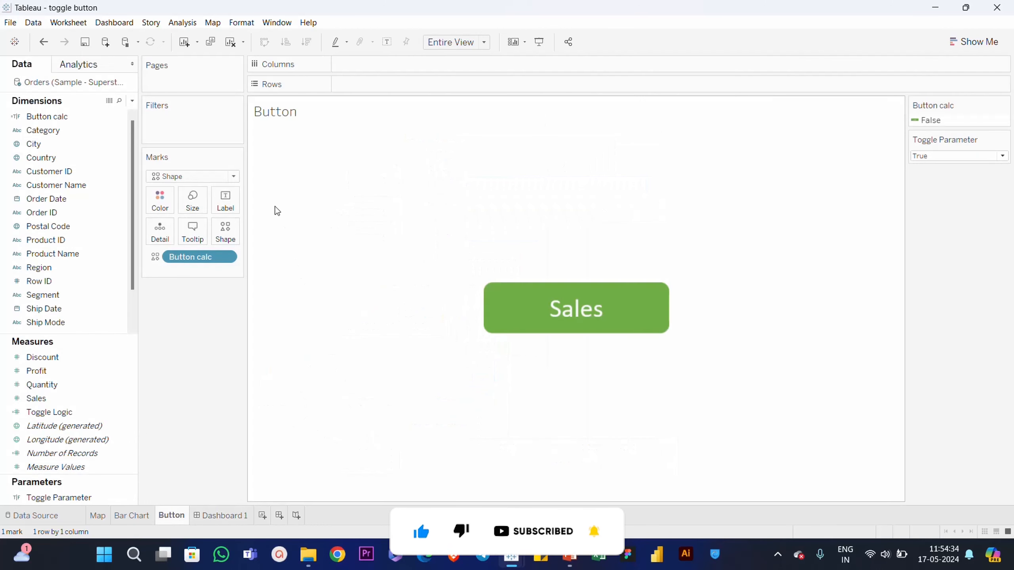
pyautogui.click(194, 200)
pyautogui.moveTo(249, 232); pyautogui.dragTo(253, 231)
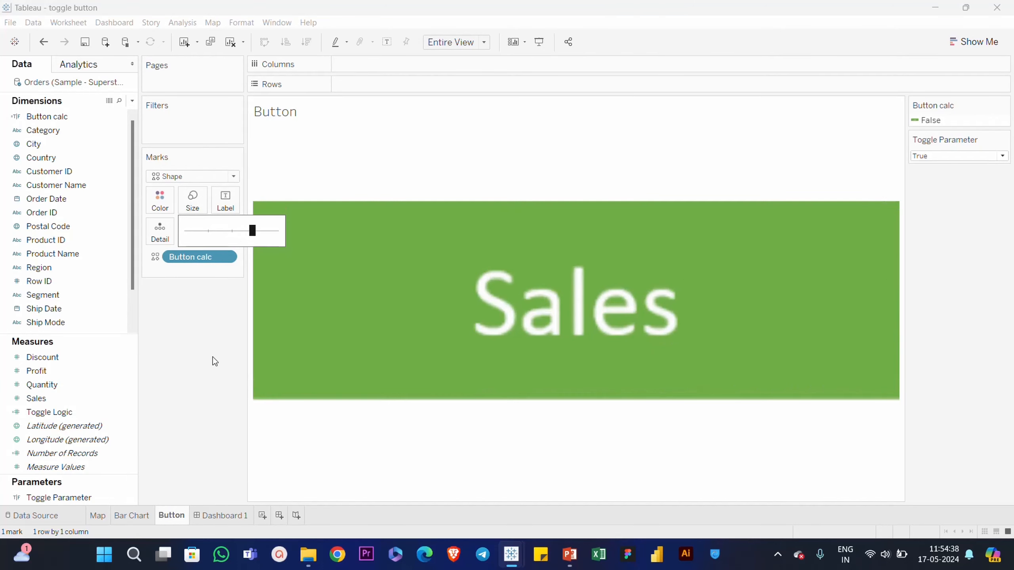
pyautogui.click(220, 515)
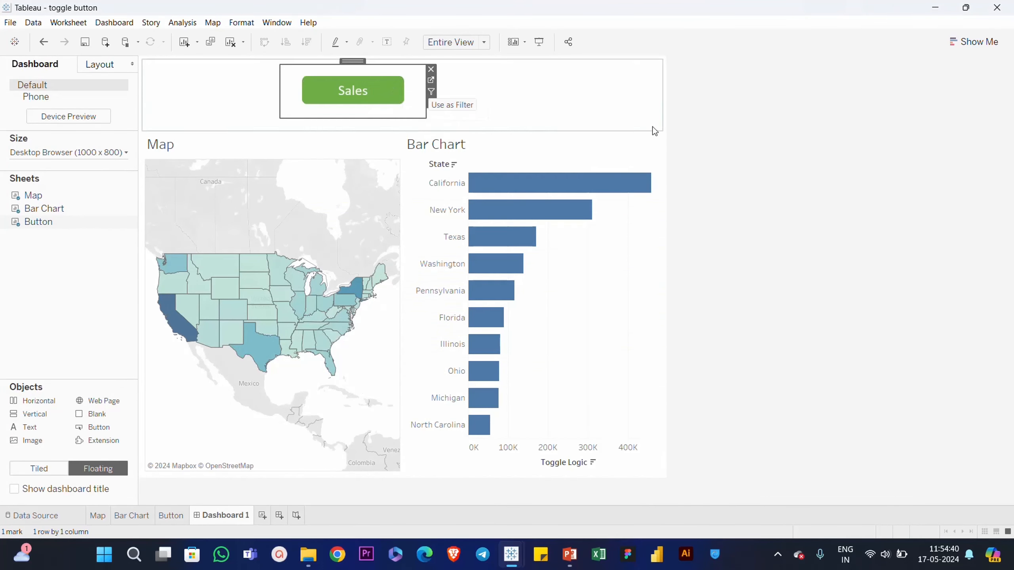
pyautogui.click(712, 150)
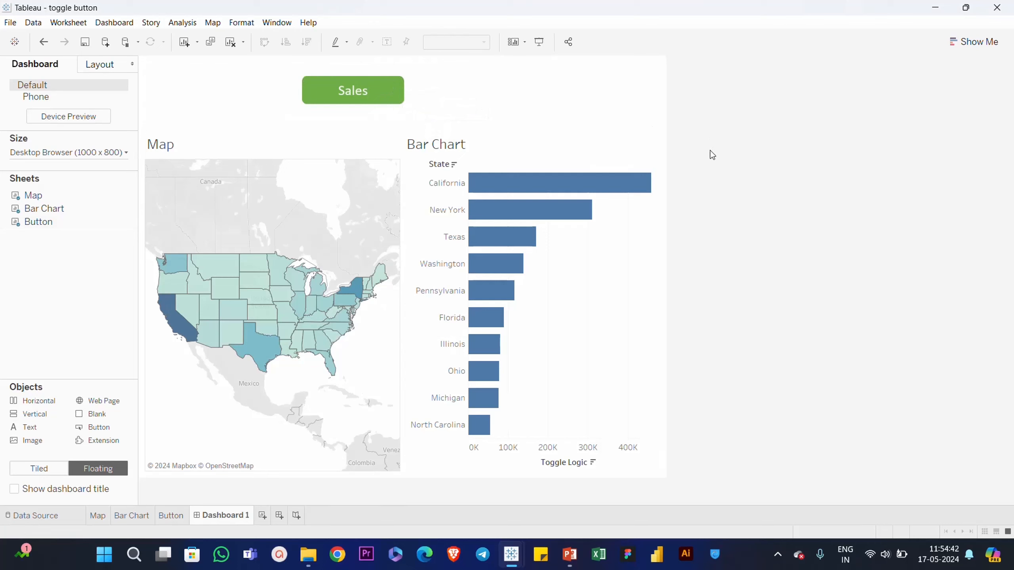
# - Test selecting and deselecting the Sales button on the dashboard to check whether it toggles the charts
pyautogui.click(386, 92)
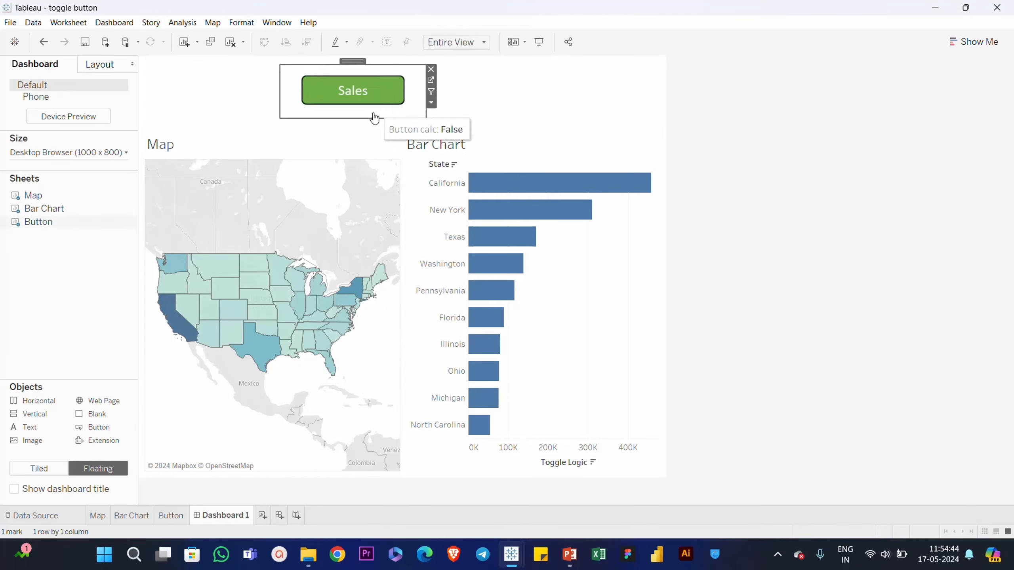
pyautogui.click(534, 152)
pyautogui.click(388, 94)
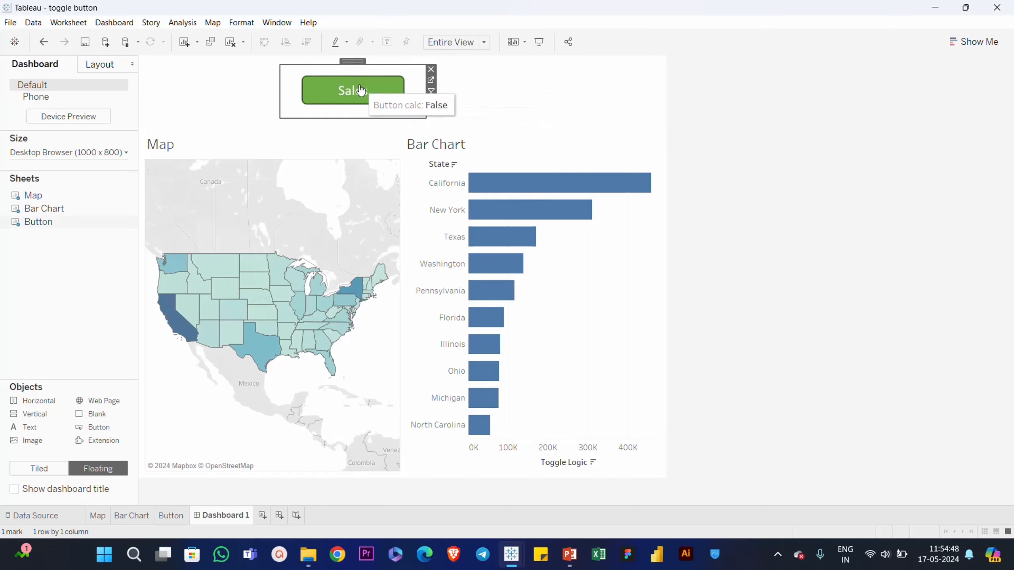
pyautogui.click(614, 100)
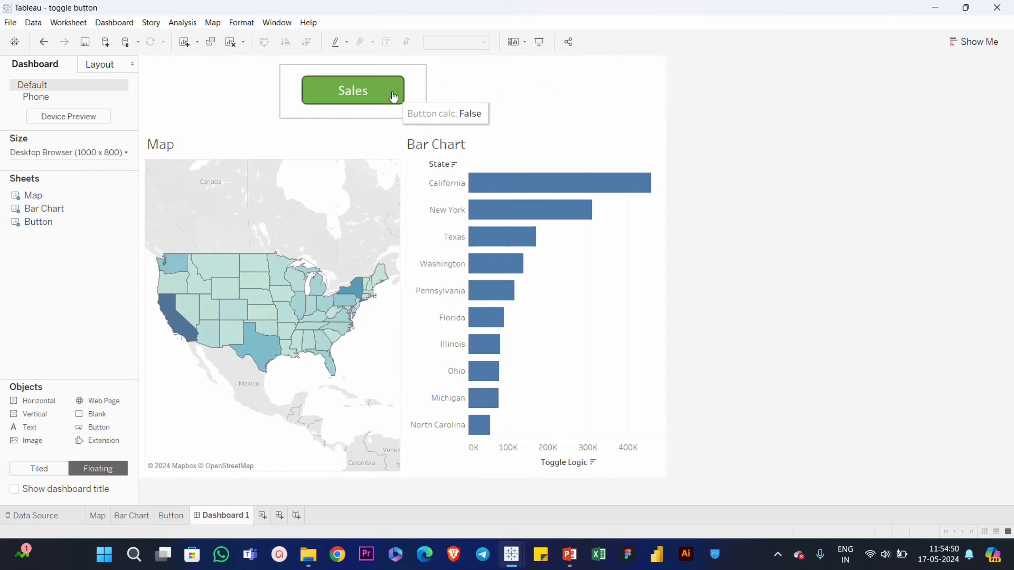
# - Add a Change Parameter dashboard action with only the Button sheet as its source
pyautogui.click(117, 22)
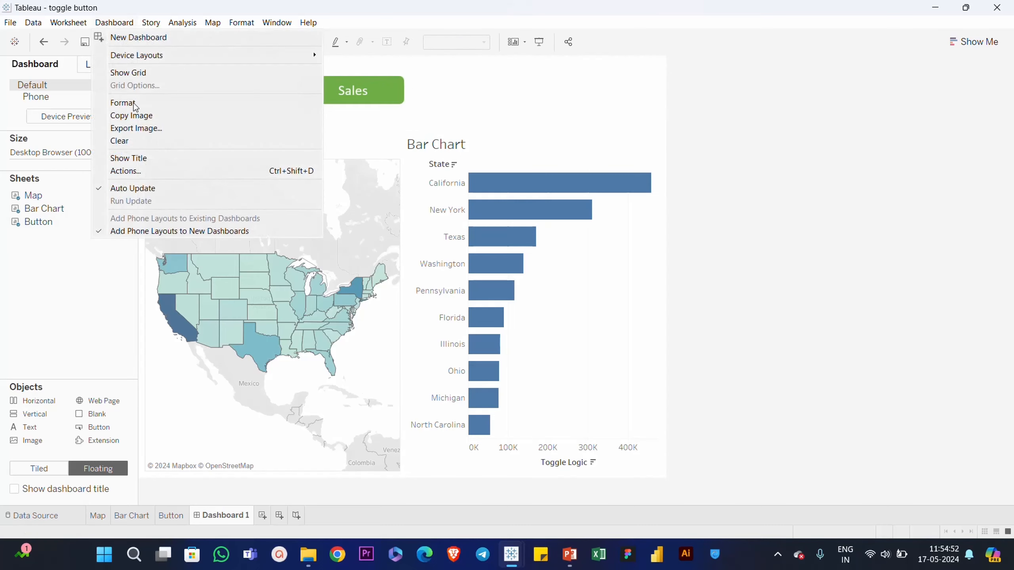
pyautogui.click(146, 173)
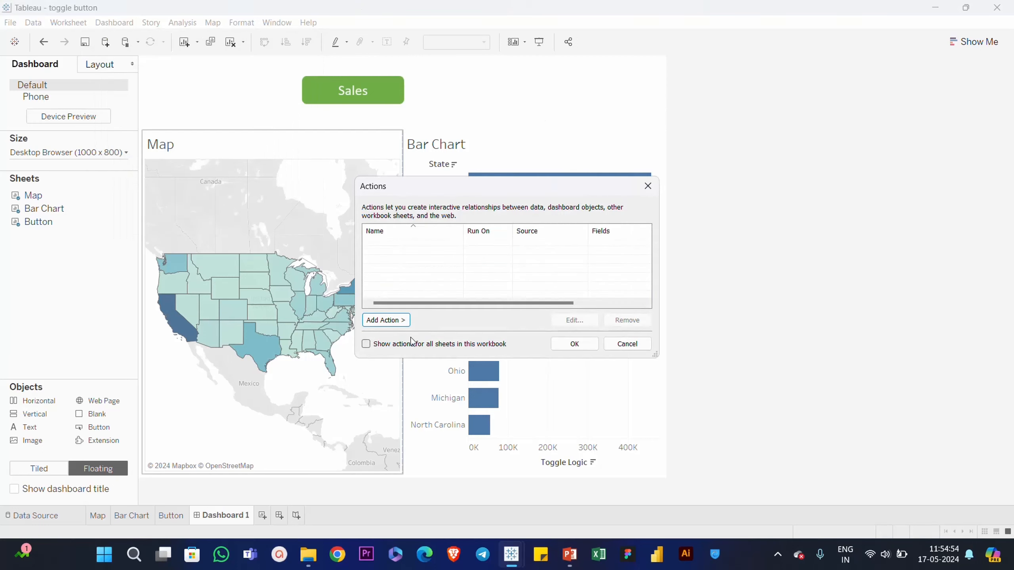
pyautogui.click(401, 320)
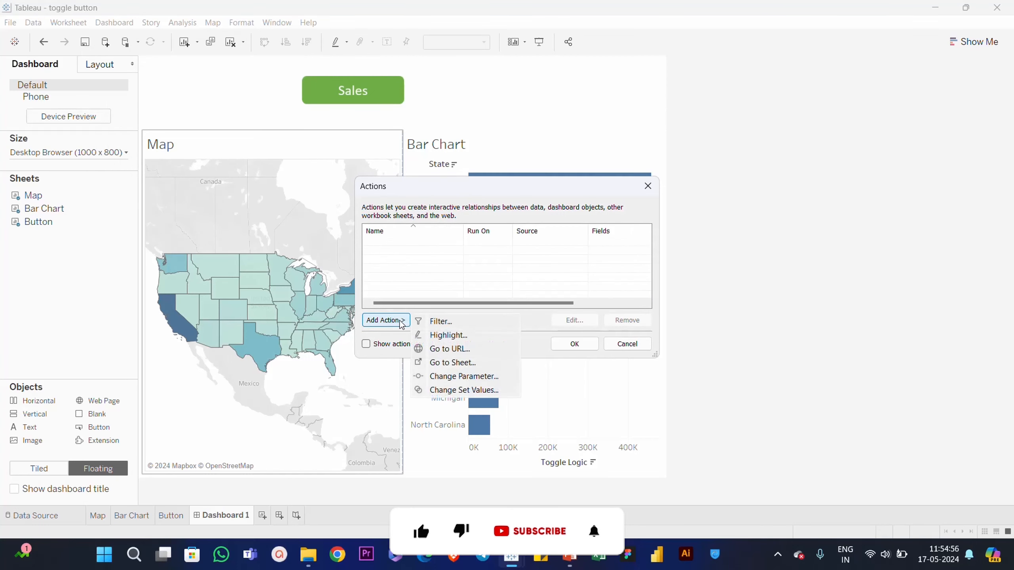
pyautogui.click(463, 376)
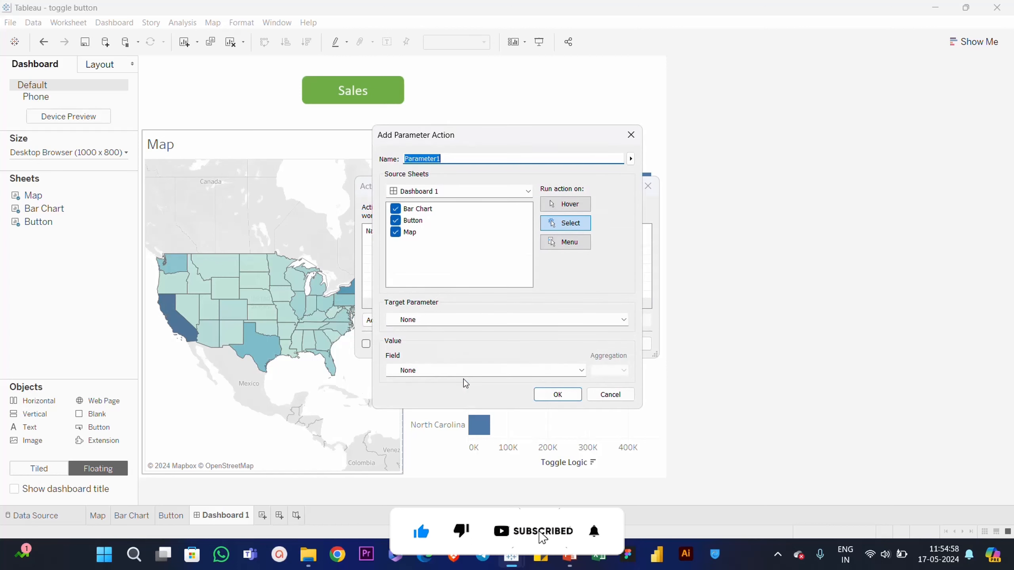
pyautogui.click(395, 209)
pyautogui.click(396, 232)
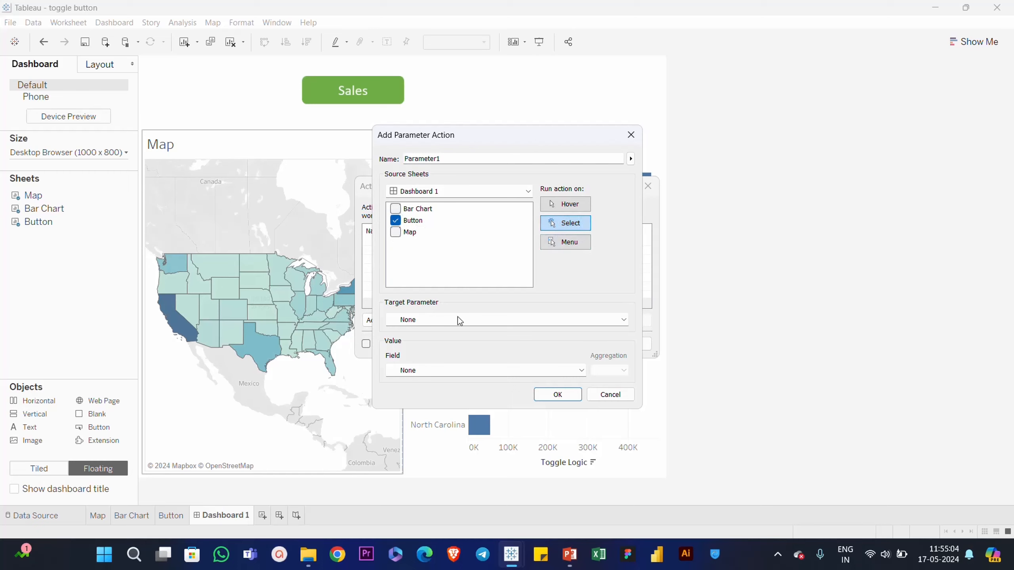
# - Set the action's target to Toggle Parameter and its value field to Button calc, and save the dashboard actions
pyautogui.click(442, 324)
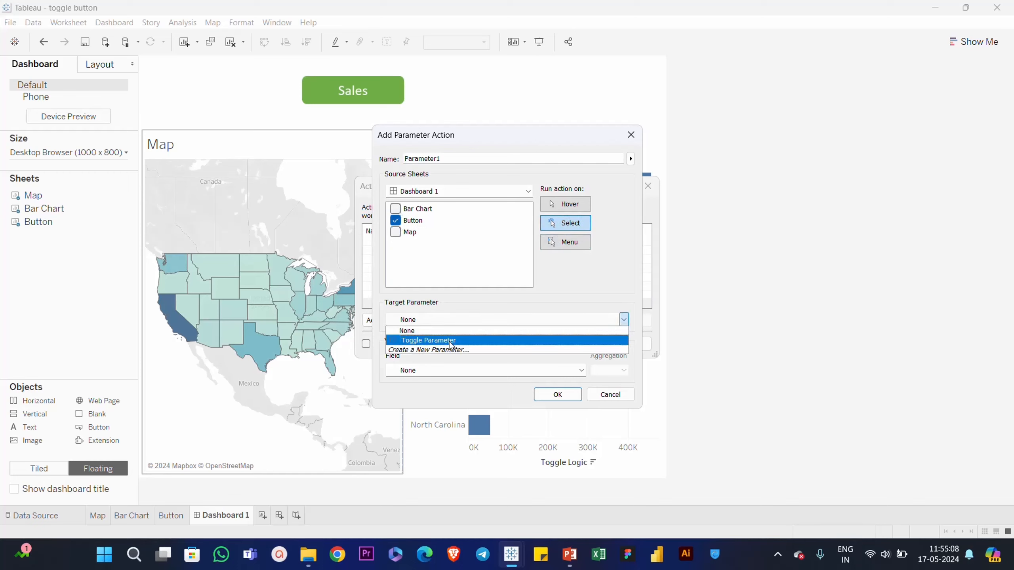
pyautogui.click(450, 341)
pyautogui.click(446, 369)
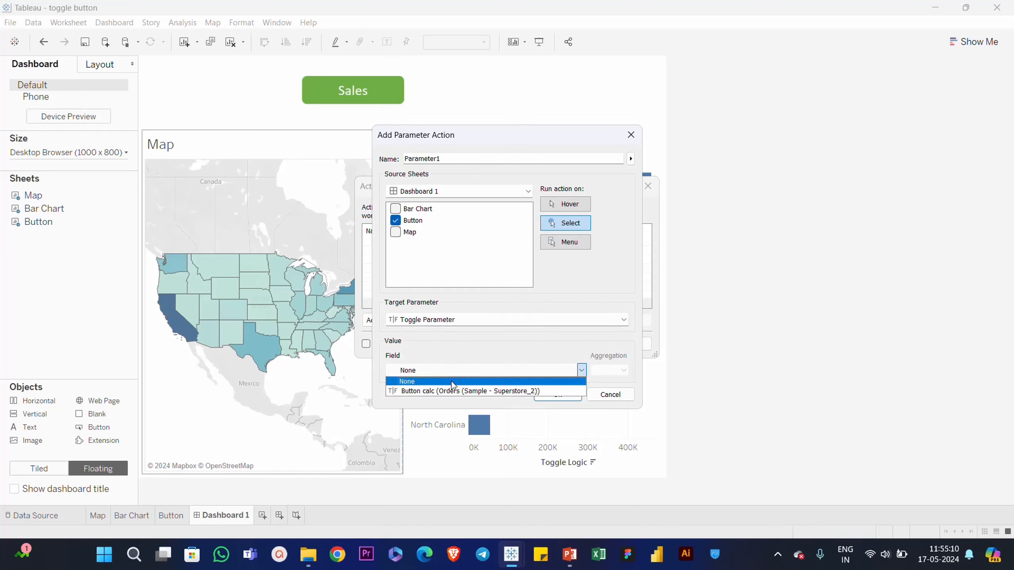
pyautogui.click(437, 393)
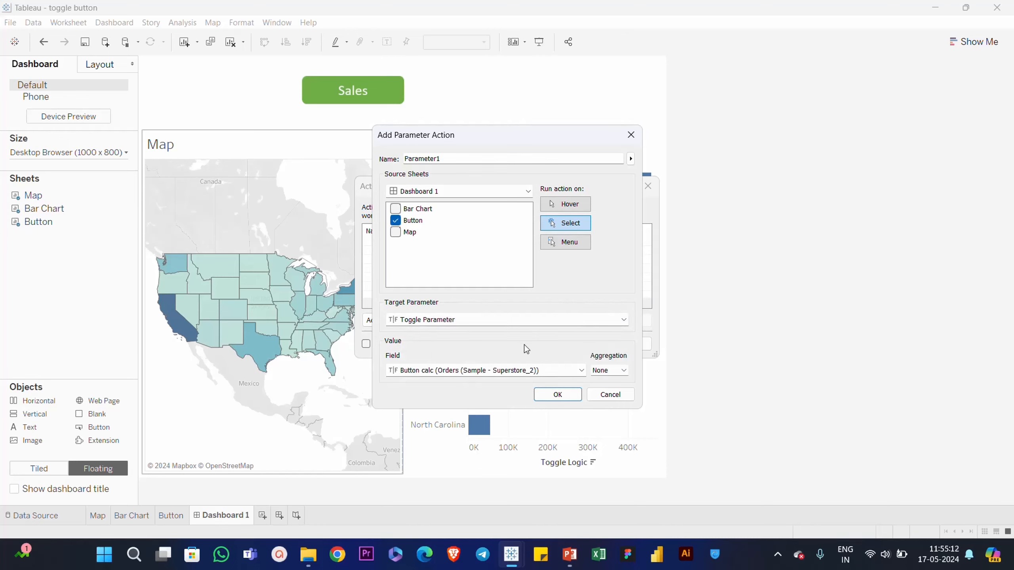
pyautogui.click(570, 397)
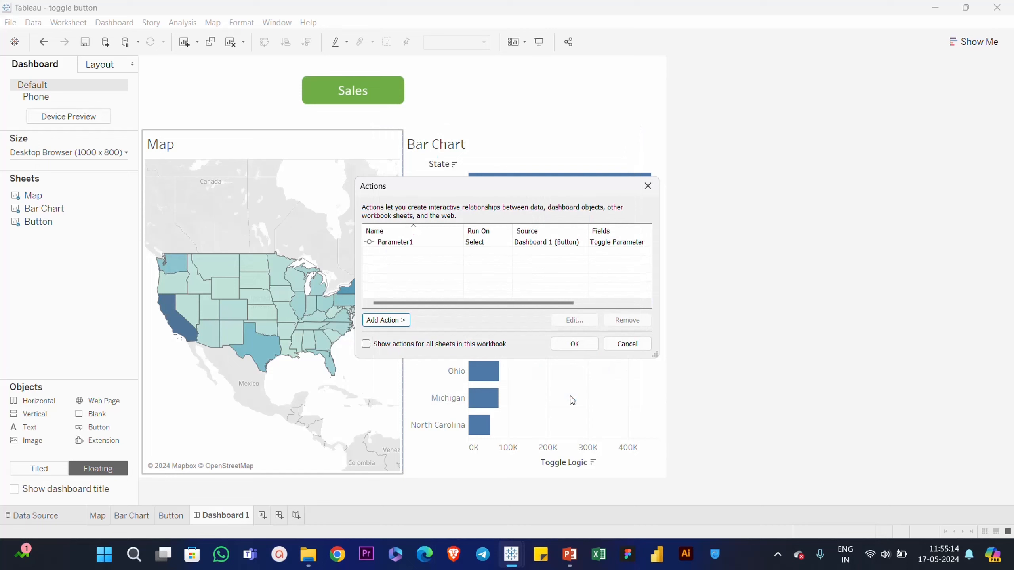
pyautogui.click(584, 344)
# - Test the dashboard button by switching the map and bar chart repeatedly between Sales and Profit, ending on Sales
pyautogui.click(336, 101)
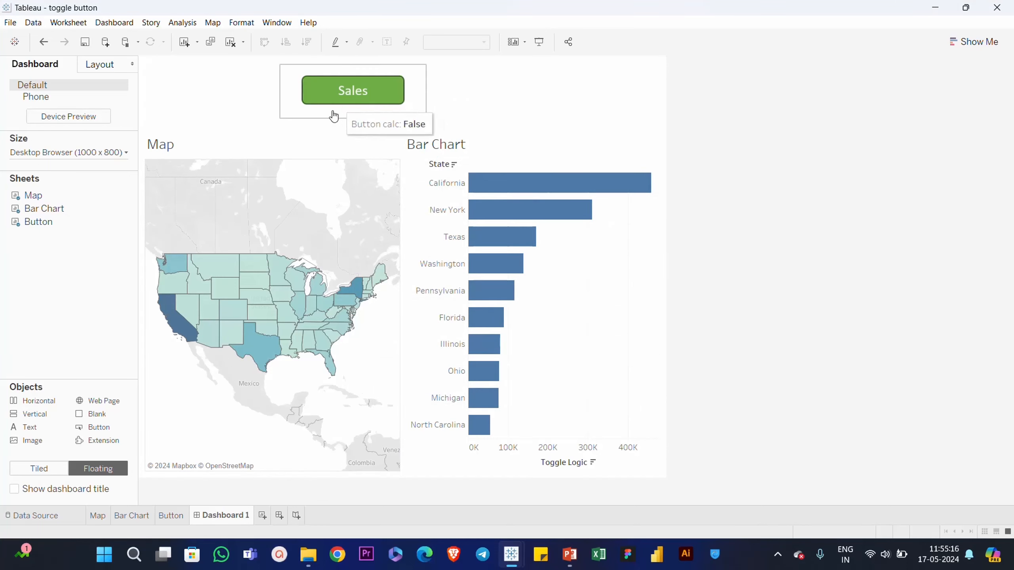
pyautogui.click(354, 96)
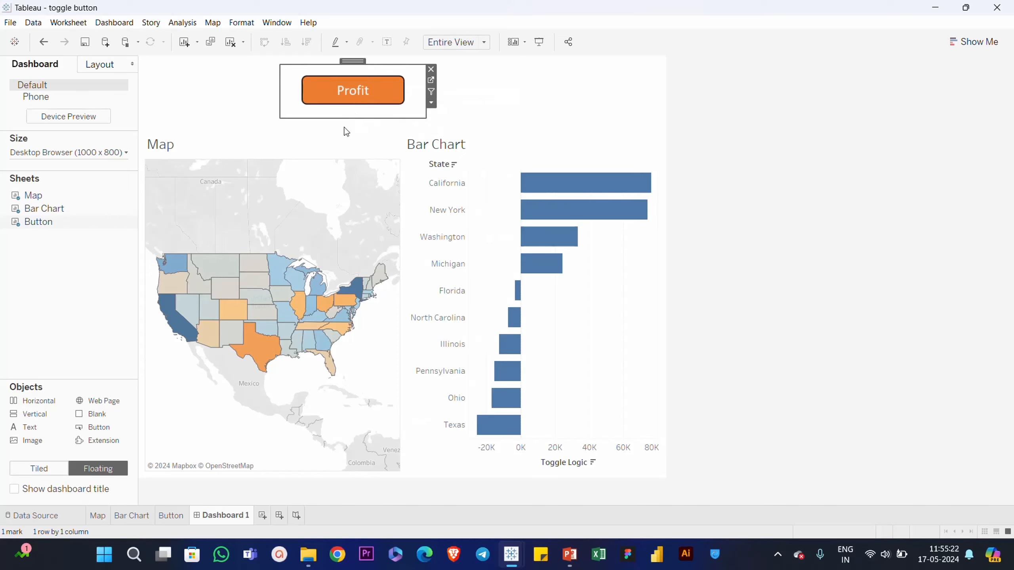
pyautogui.click(367, 96)
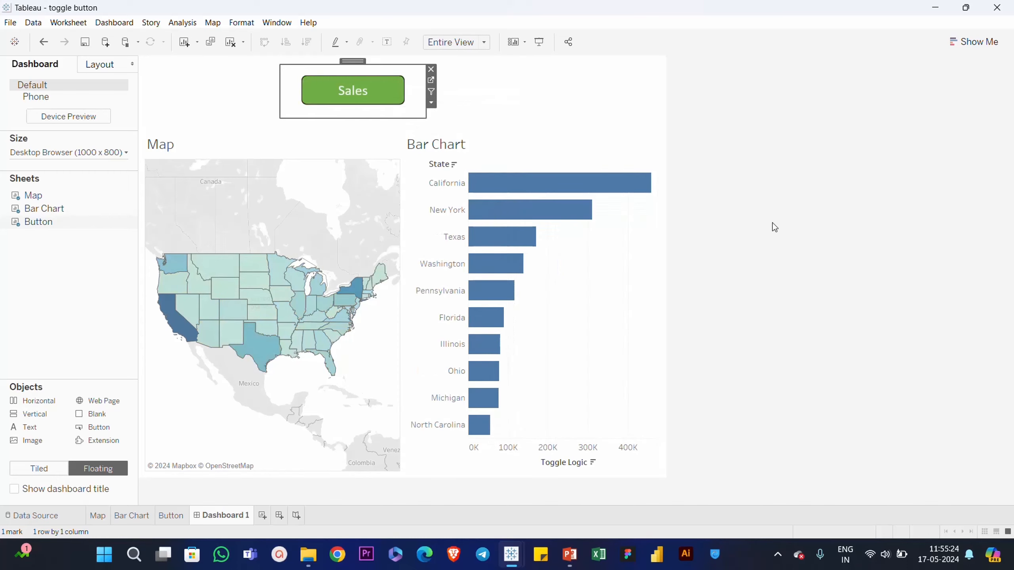
pyautogui.click(773, 223)
pyautogui.click(376, 110)
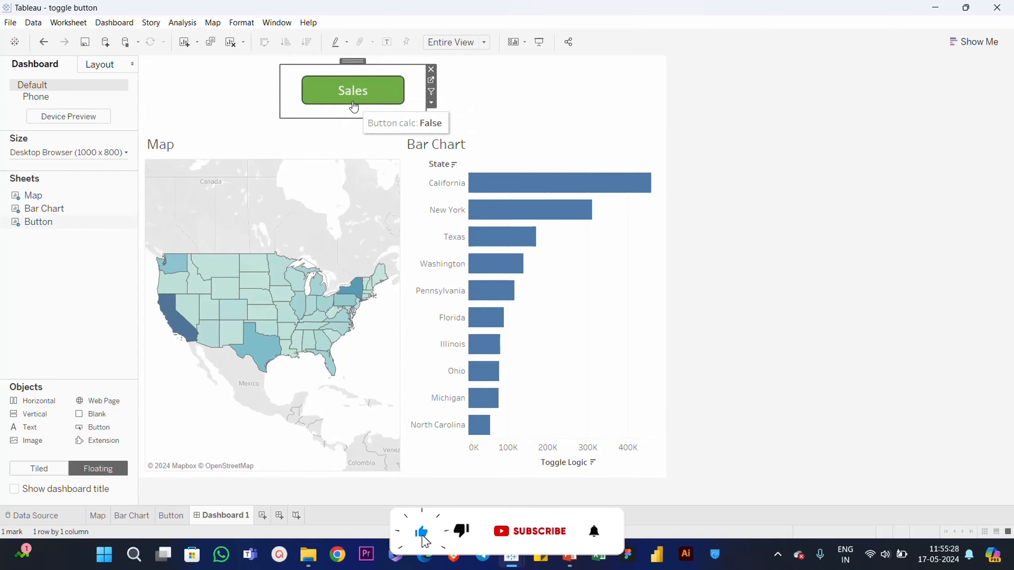
pyautogui.click(364, 114)
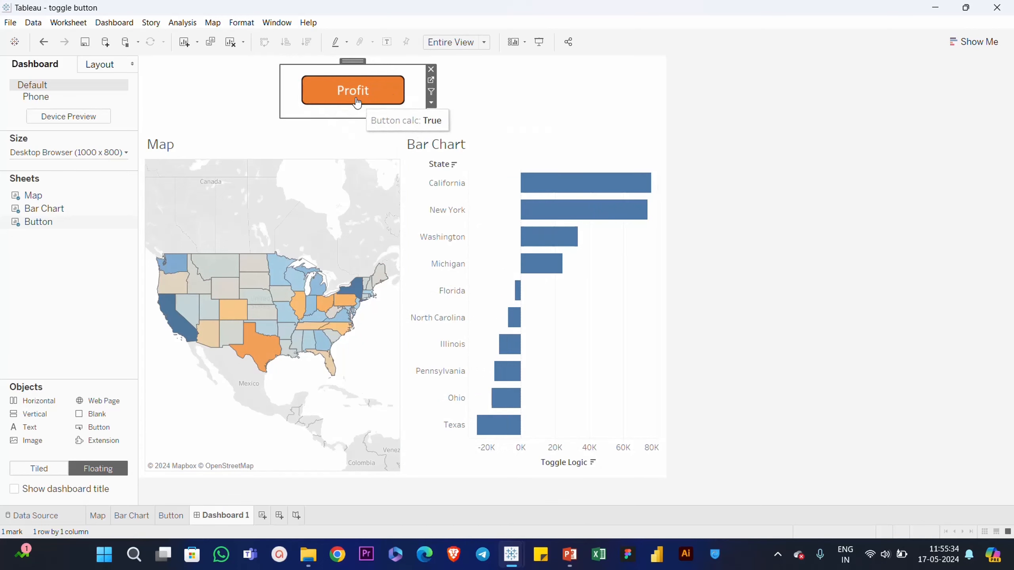
pyautogui.click(384, 99)
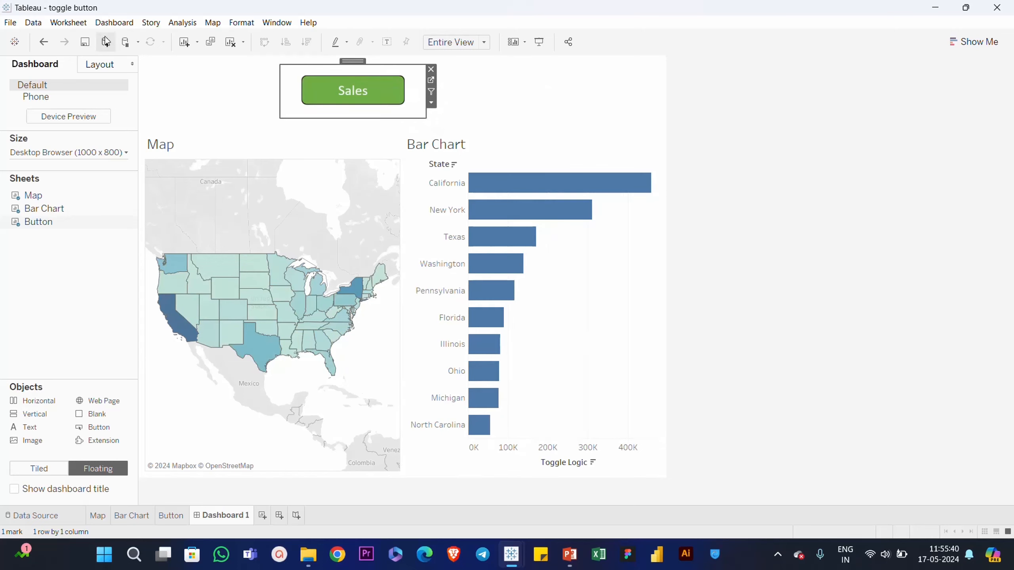
# - Add a Filter dashboard action that runs on Select, with only the Button sheet as its source
pyautogui.click(113, 22)
pyautogui.click(154, 173)
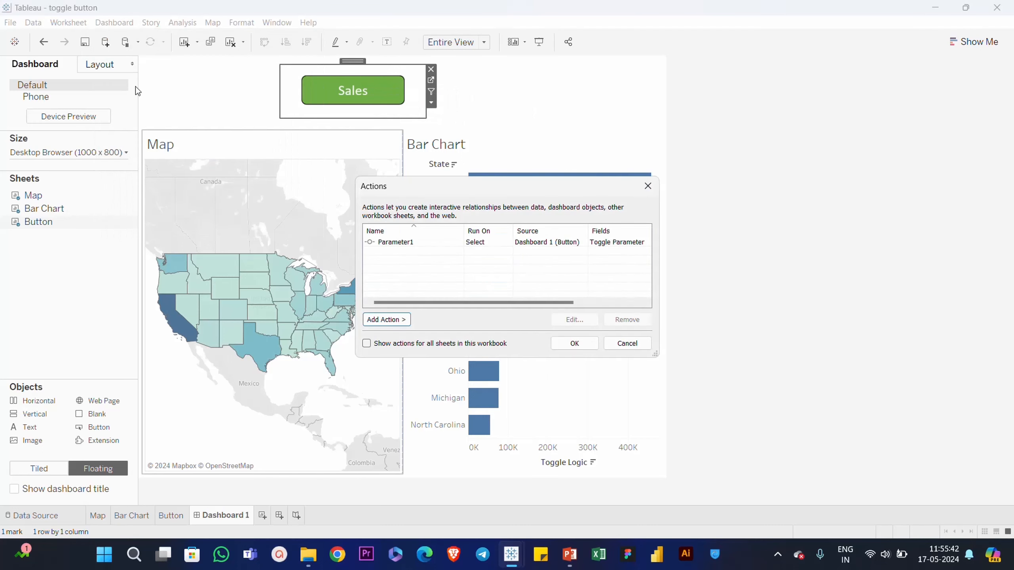
pyautogui.click(387, 319)
pyautogui.click(437, 321)
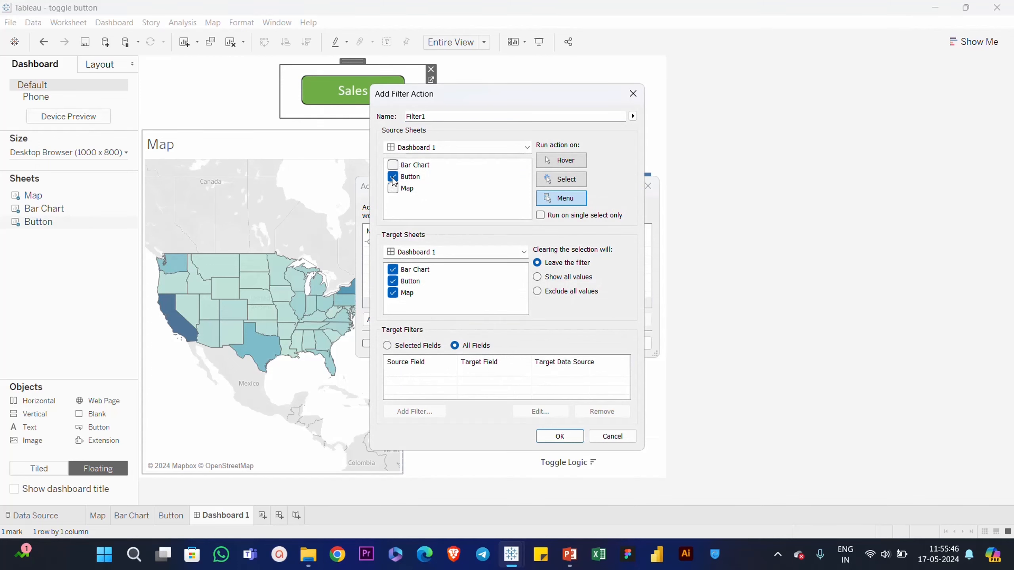
pyautogui.click(572, 185)
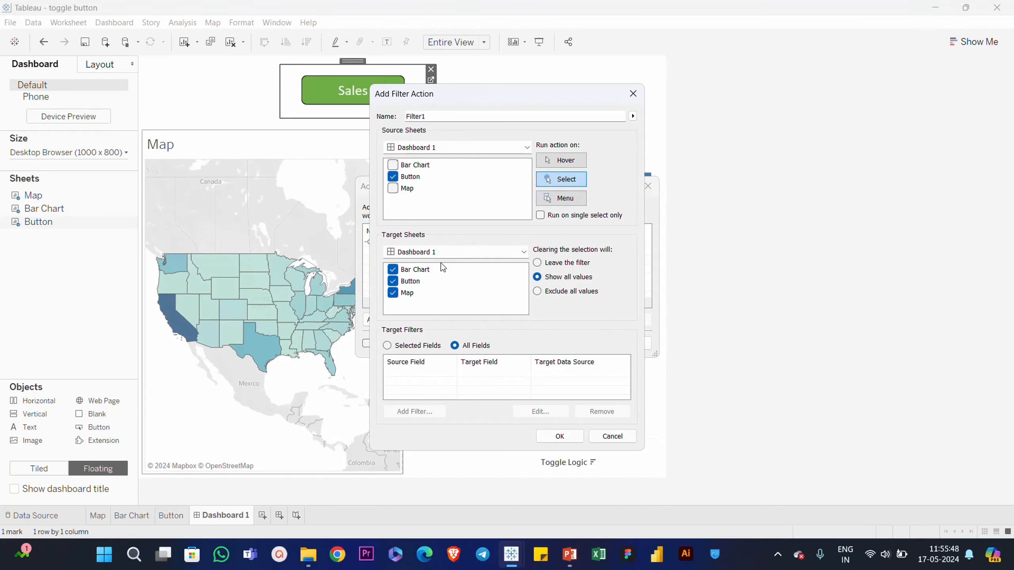
# - Set the filter action's target to the Button worksheet instead of Dashboard 1, and save the dashboard actions
pyautogui.click(427, 255)
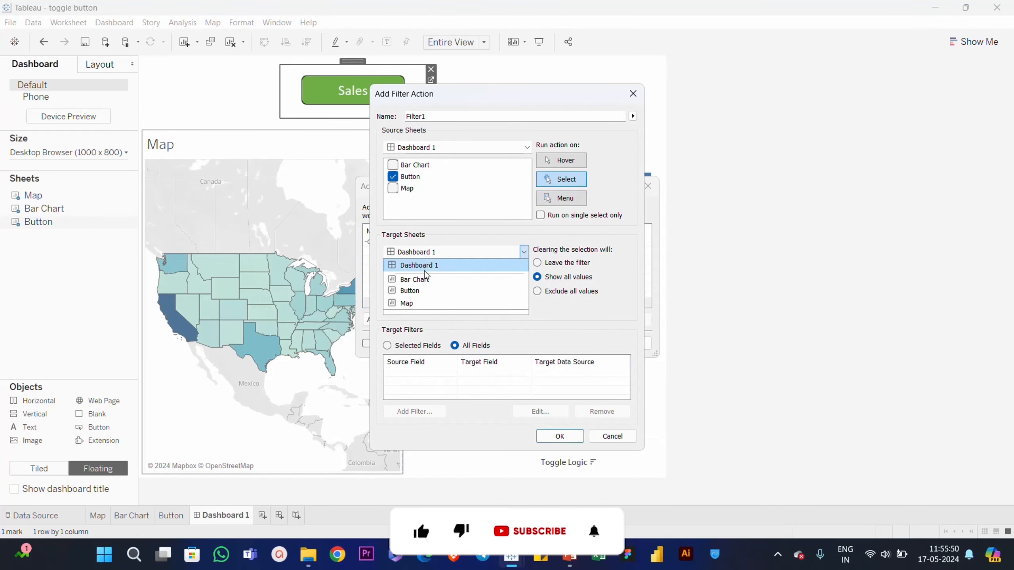
pyautogui.click(423, 291)
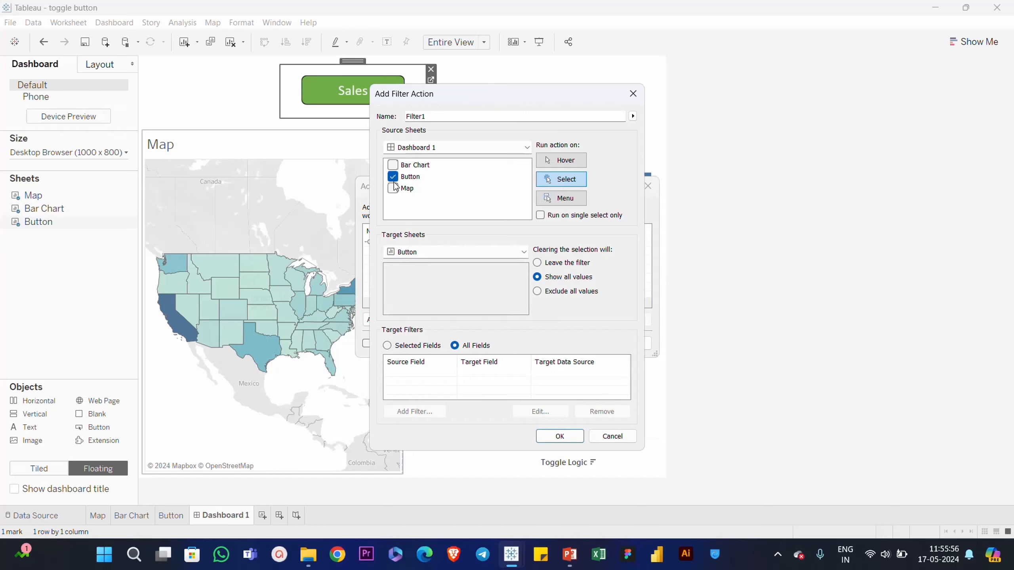
pyautogui.click(558, 436)
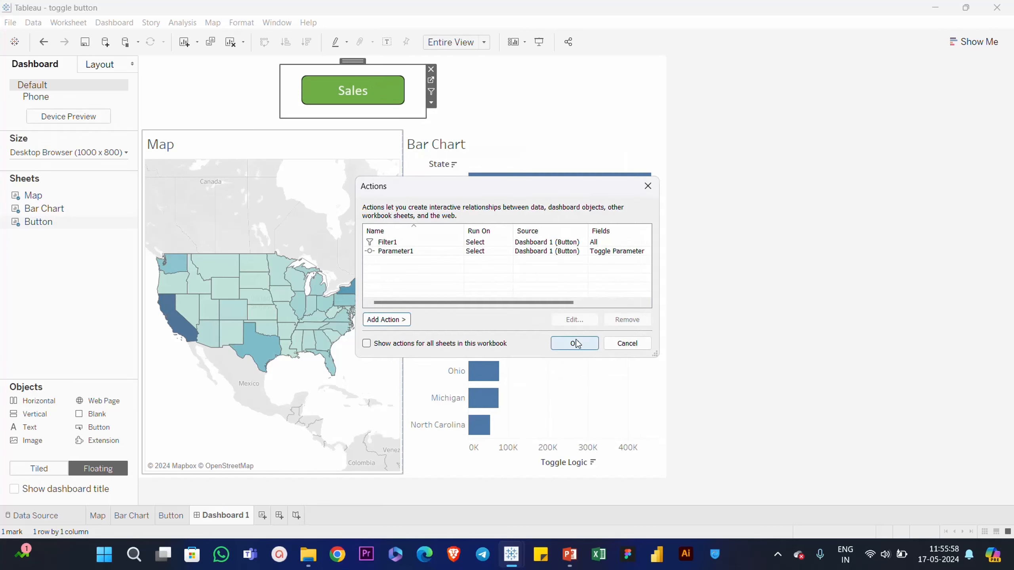
pyautogui.click(577, 344)
# - Test the dashboard button with the filter action in place by toggling repeatedly between Sales and Profit, ending on Profit
pyautogui.click(754, 137)
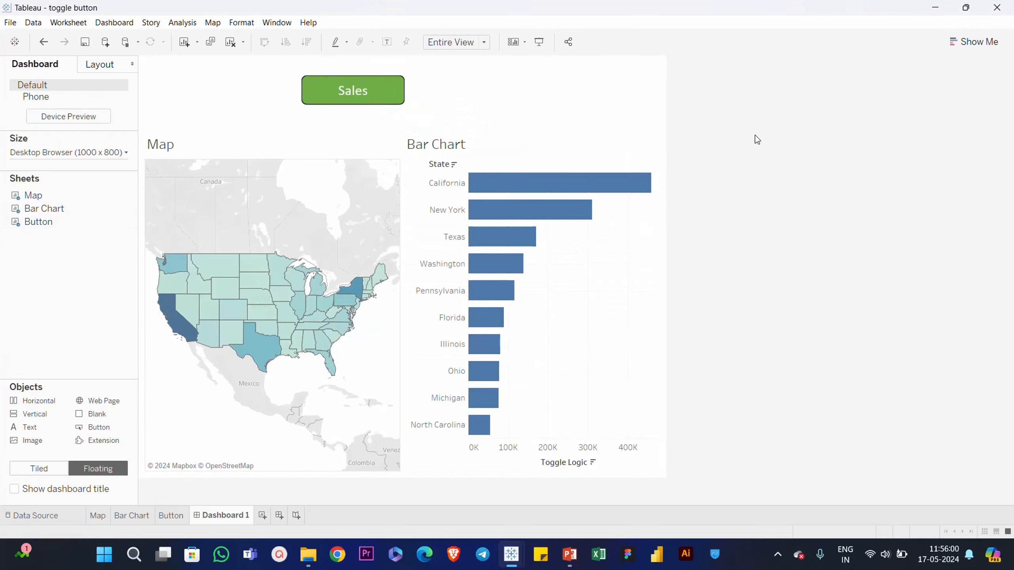
pyautogui.click(362, 93)
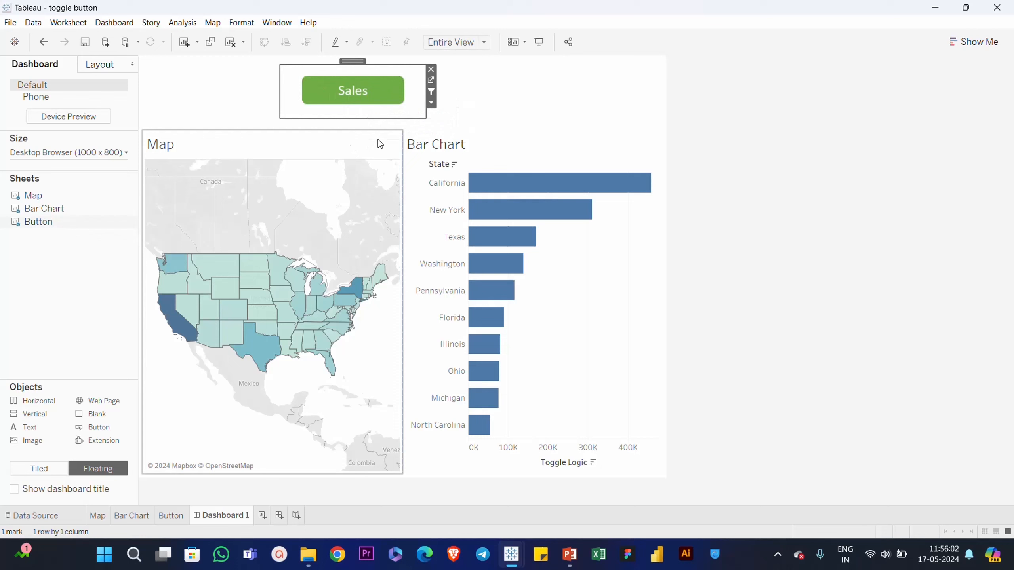
pyautogui.click(371, 94)
pyautogui.click(370, 95)
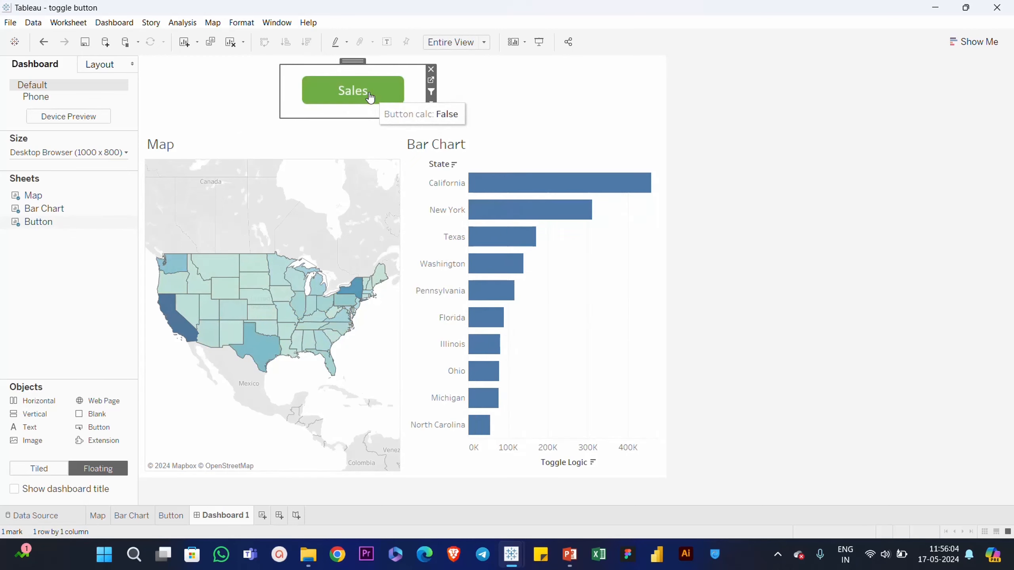
pyautogui.click(369, 95)
pyautogui.click(368, 96)
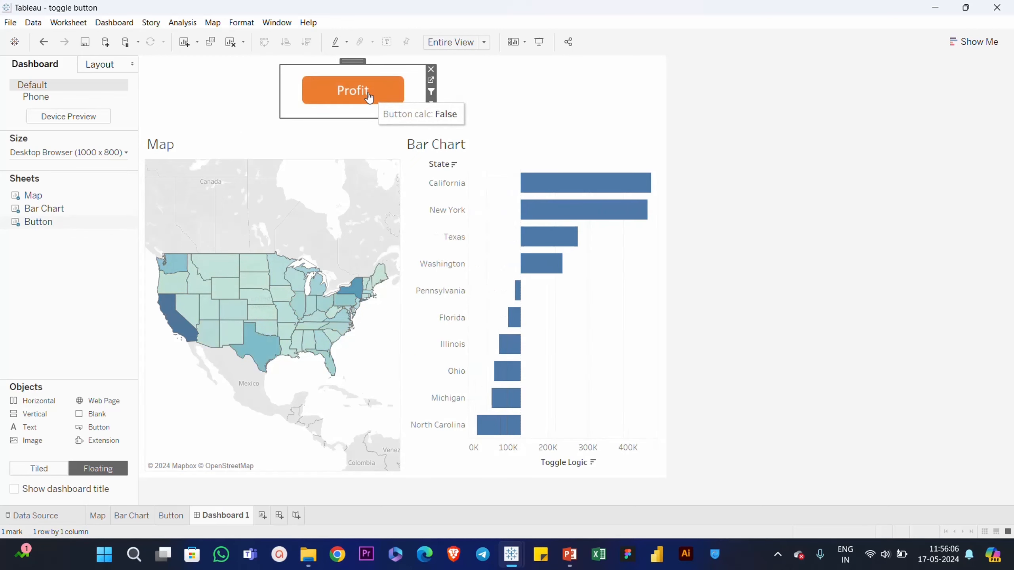
pyautogui.click(369, 96)
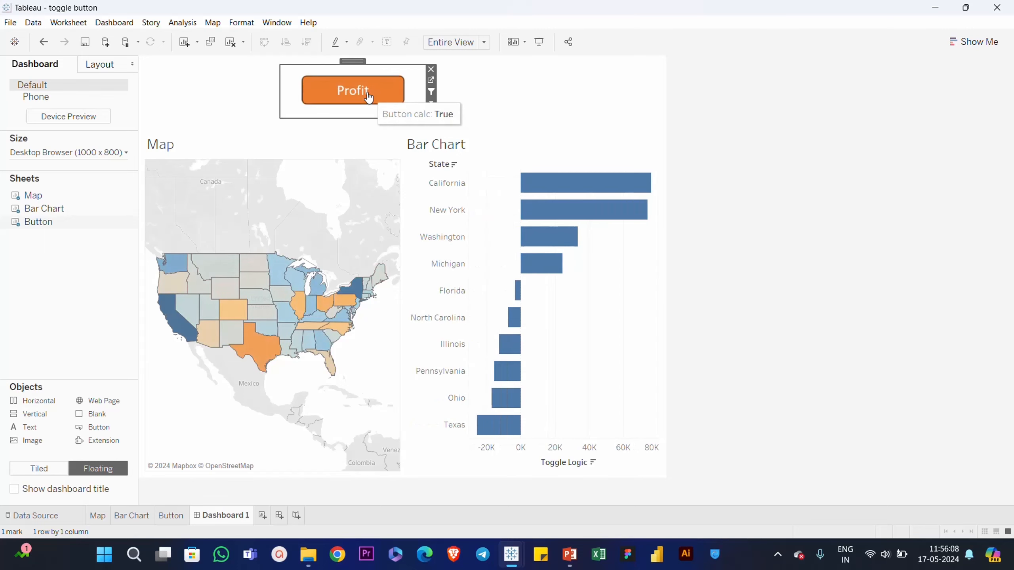
pyautogui.click(369, 95)
pyautogui.click(369, 96)
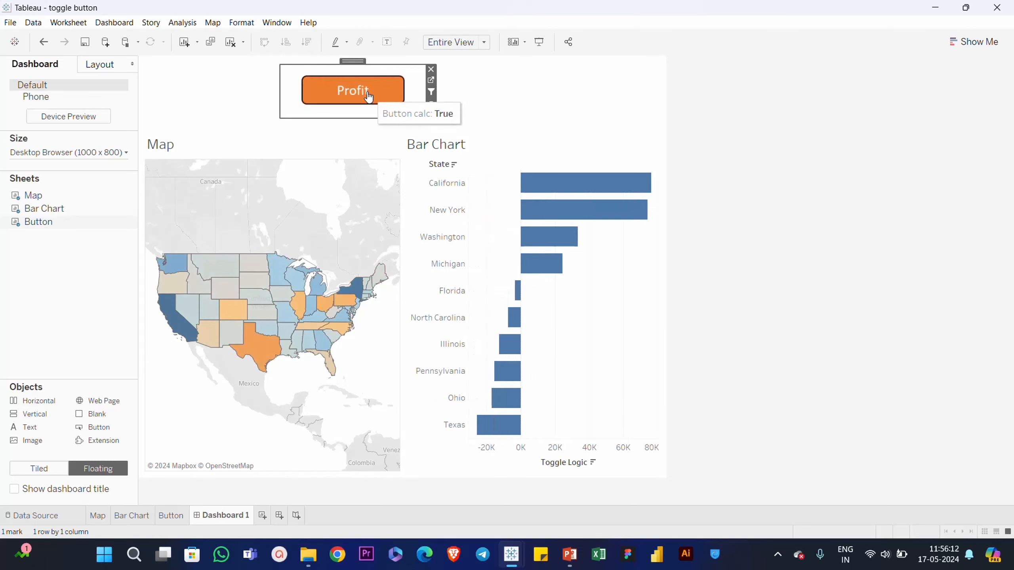
pyautogui.click(369, 96)
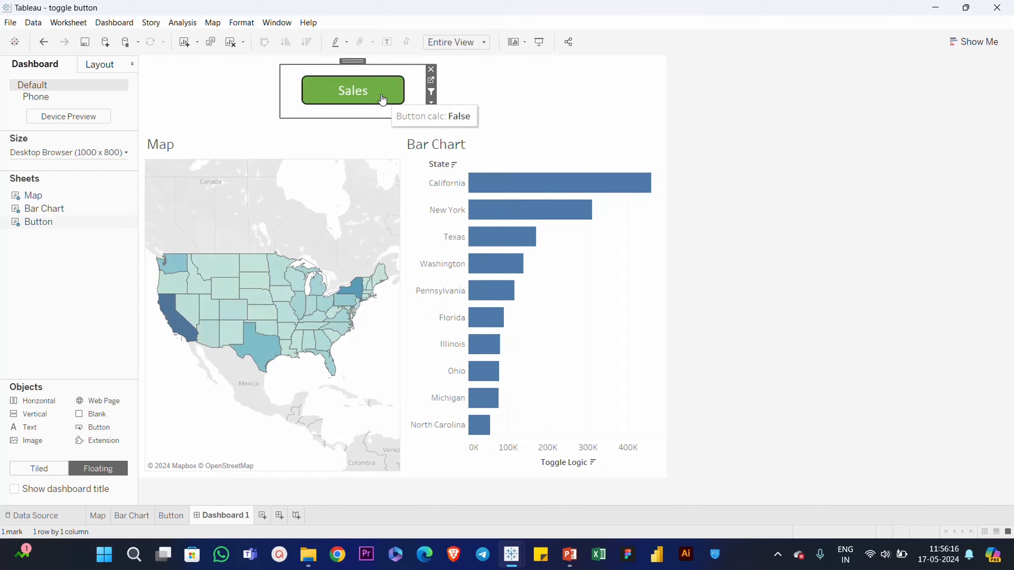
pyautogui.click(384, 98)
pyautogui.click(382, 98)
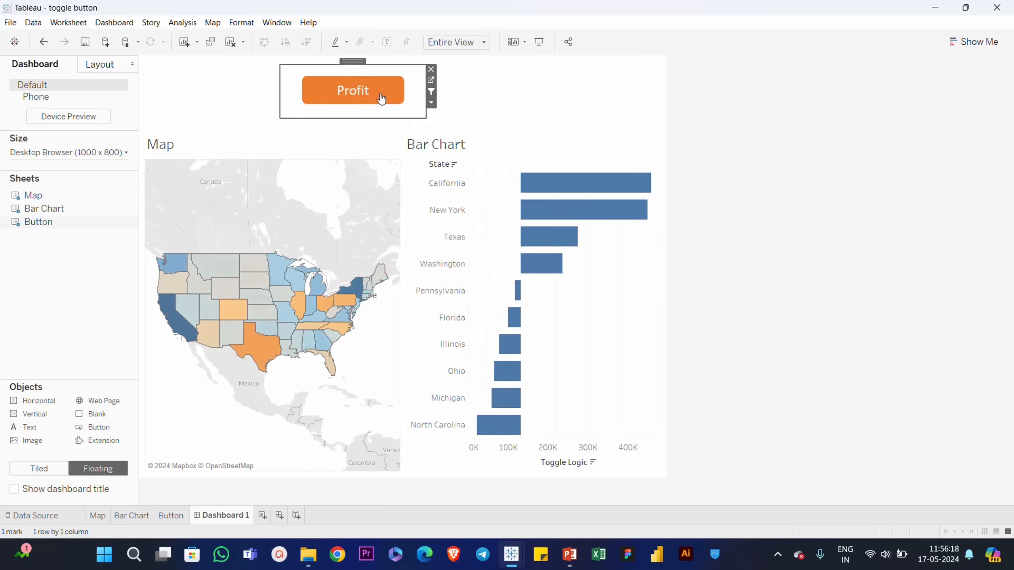